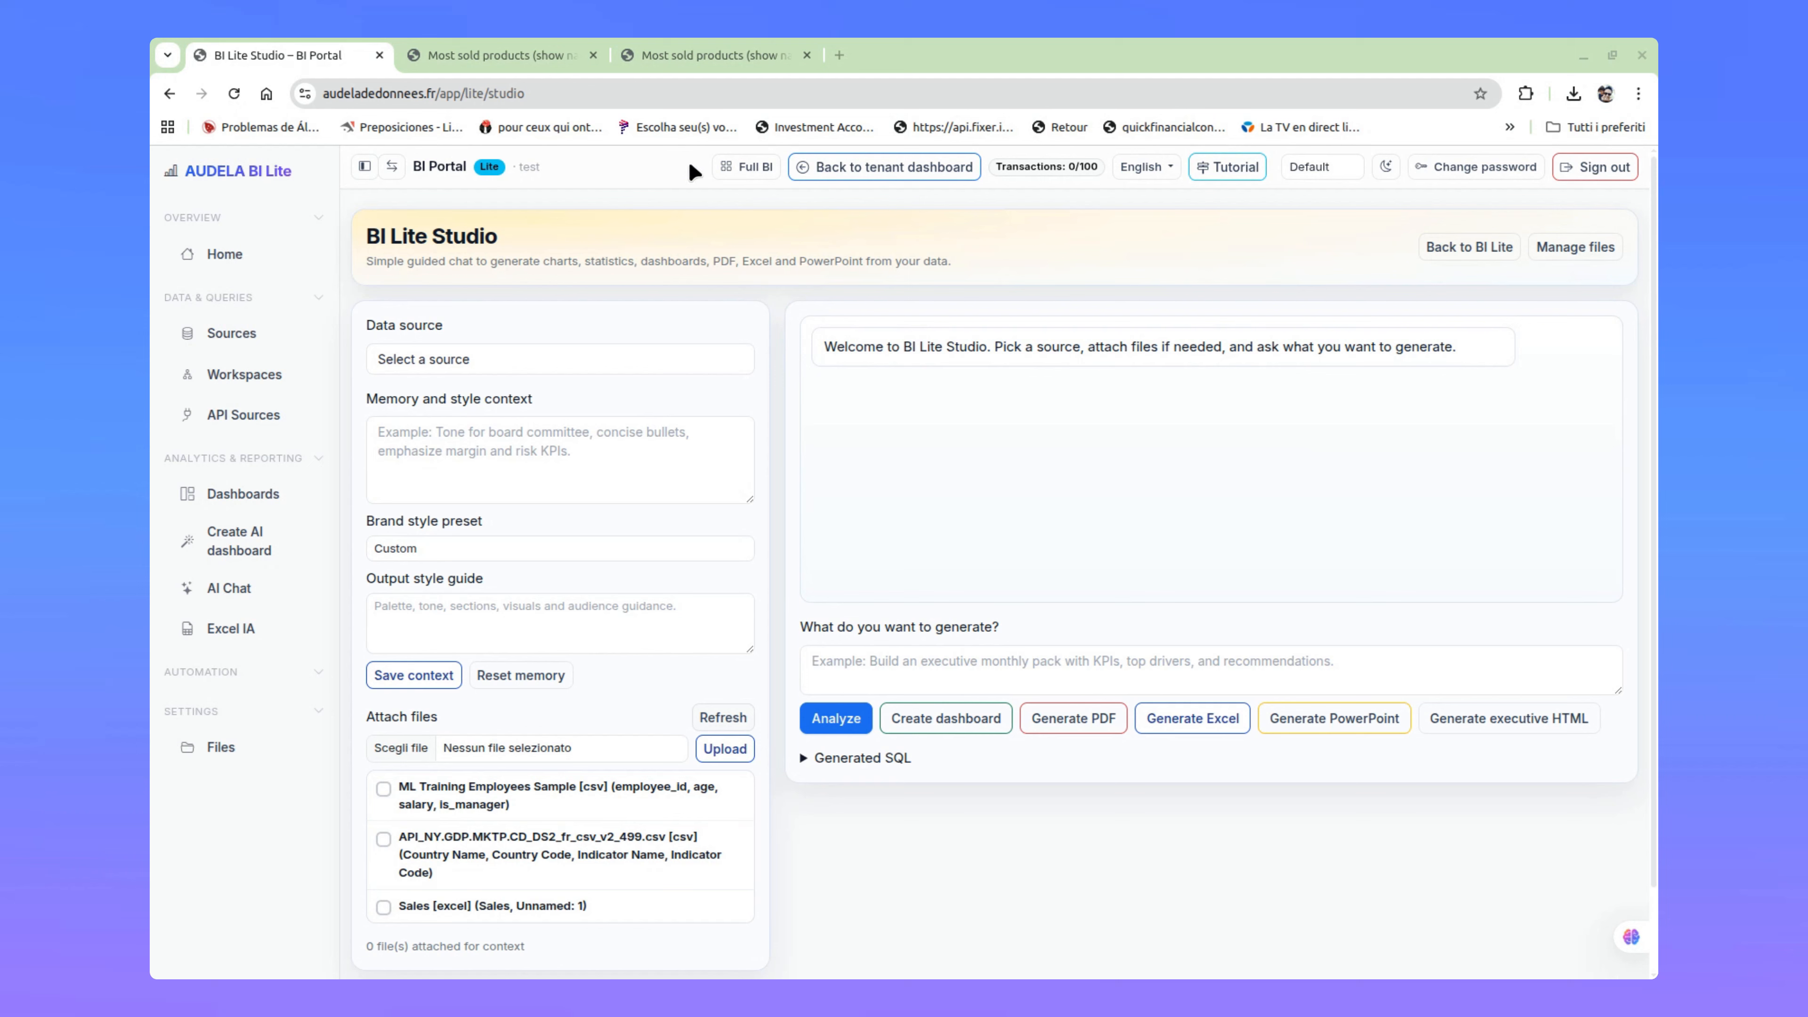
Step: Switch to the full BI mode, look over its main dashboard and available modules, and return to BI Lite Studio
left_click(759, 165)
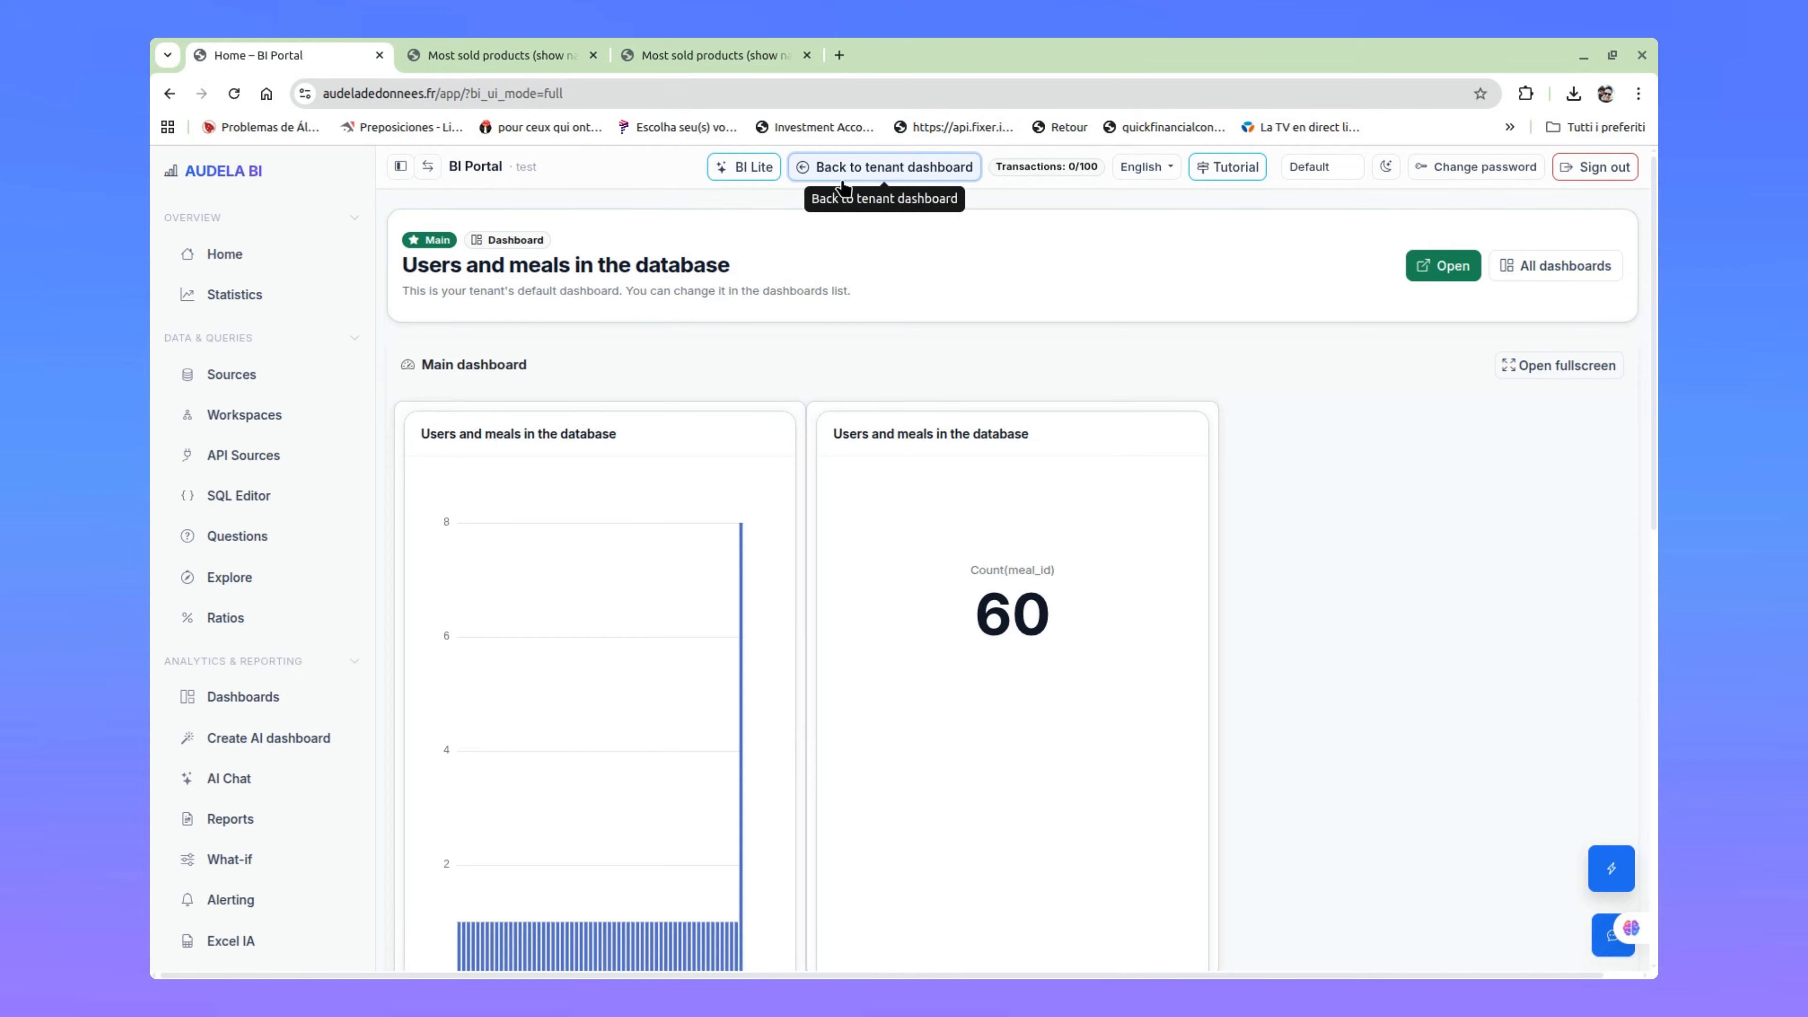
scroll(235, 784, "down", 3)
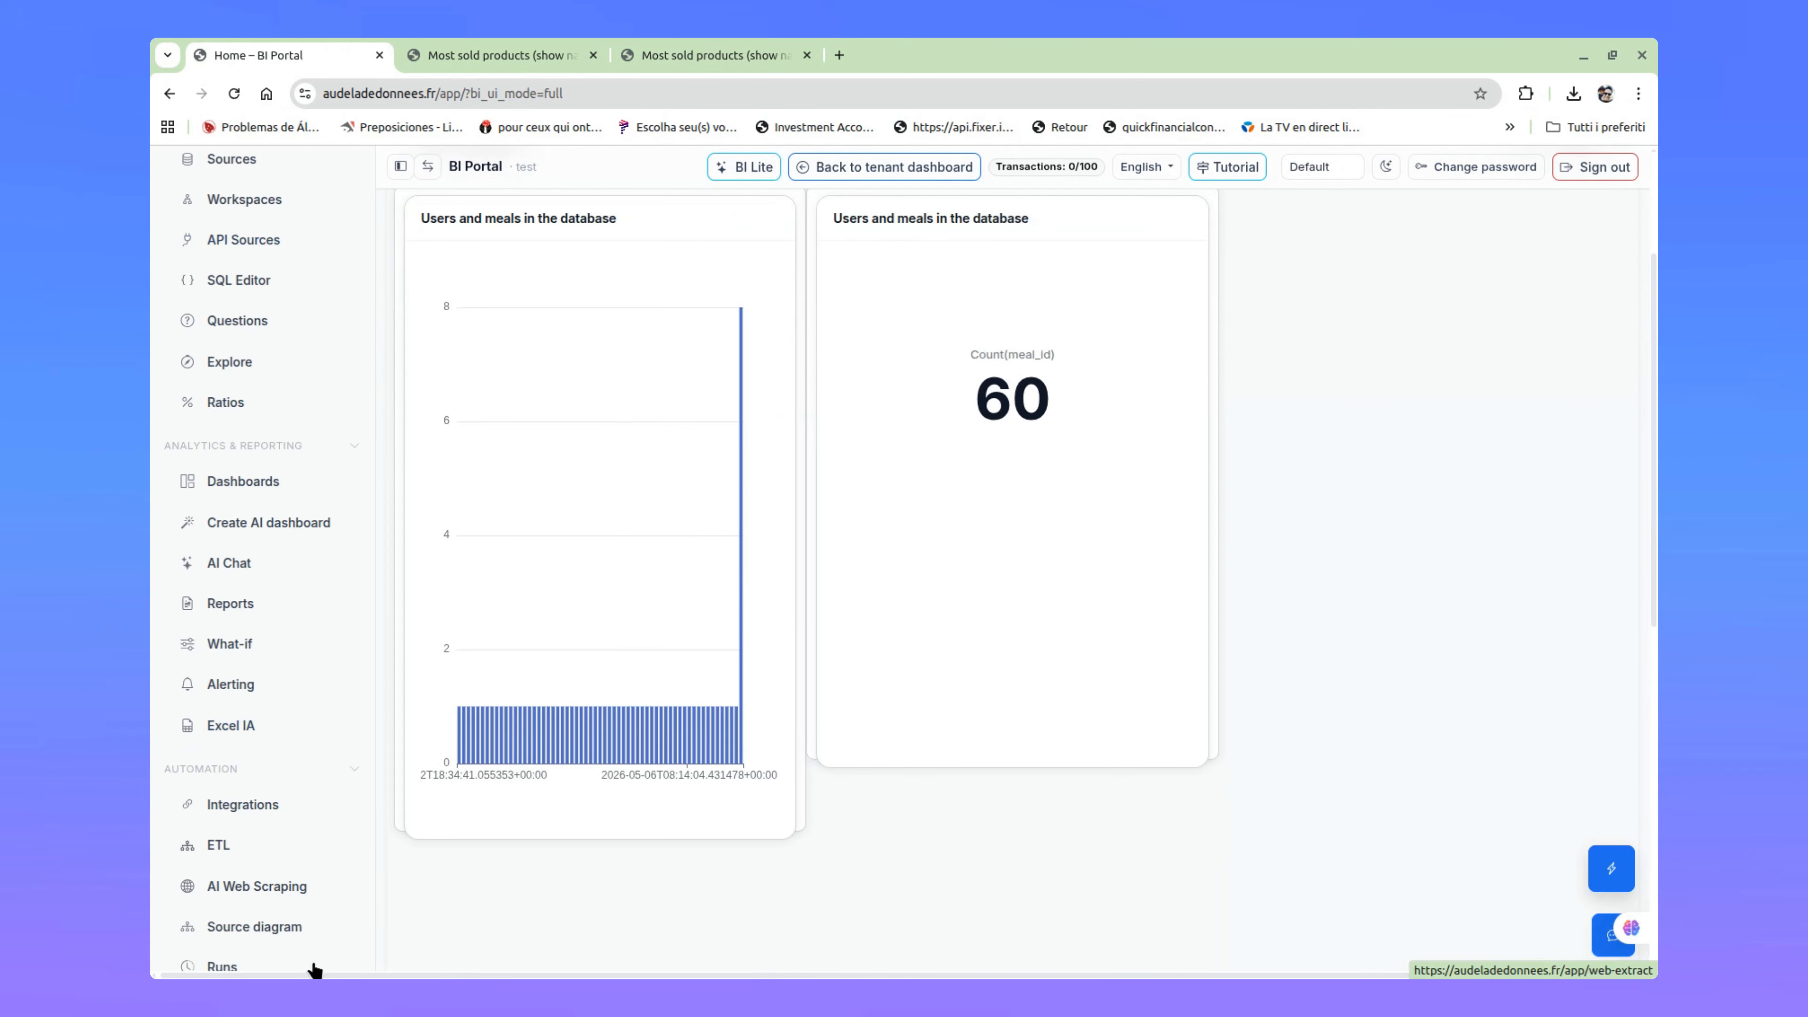
scroll(277, 727, "down", 6)
scroll(284, 719, "up", 9)
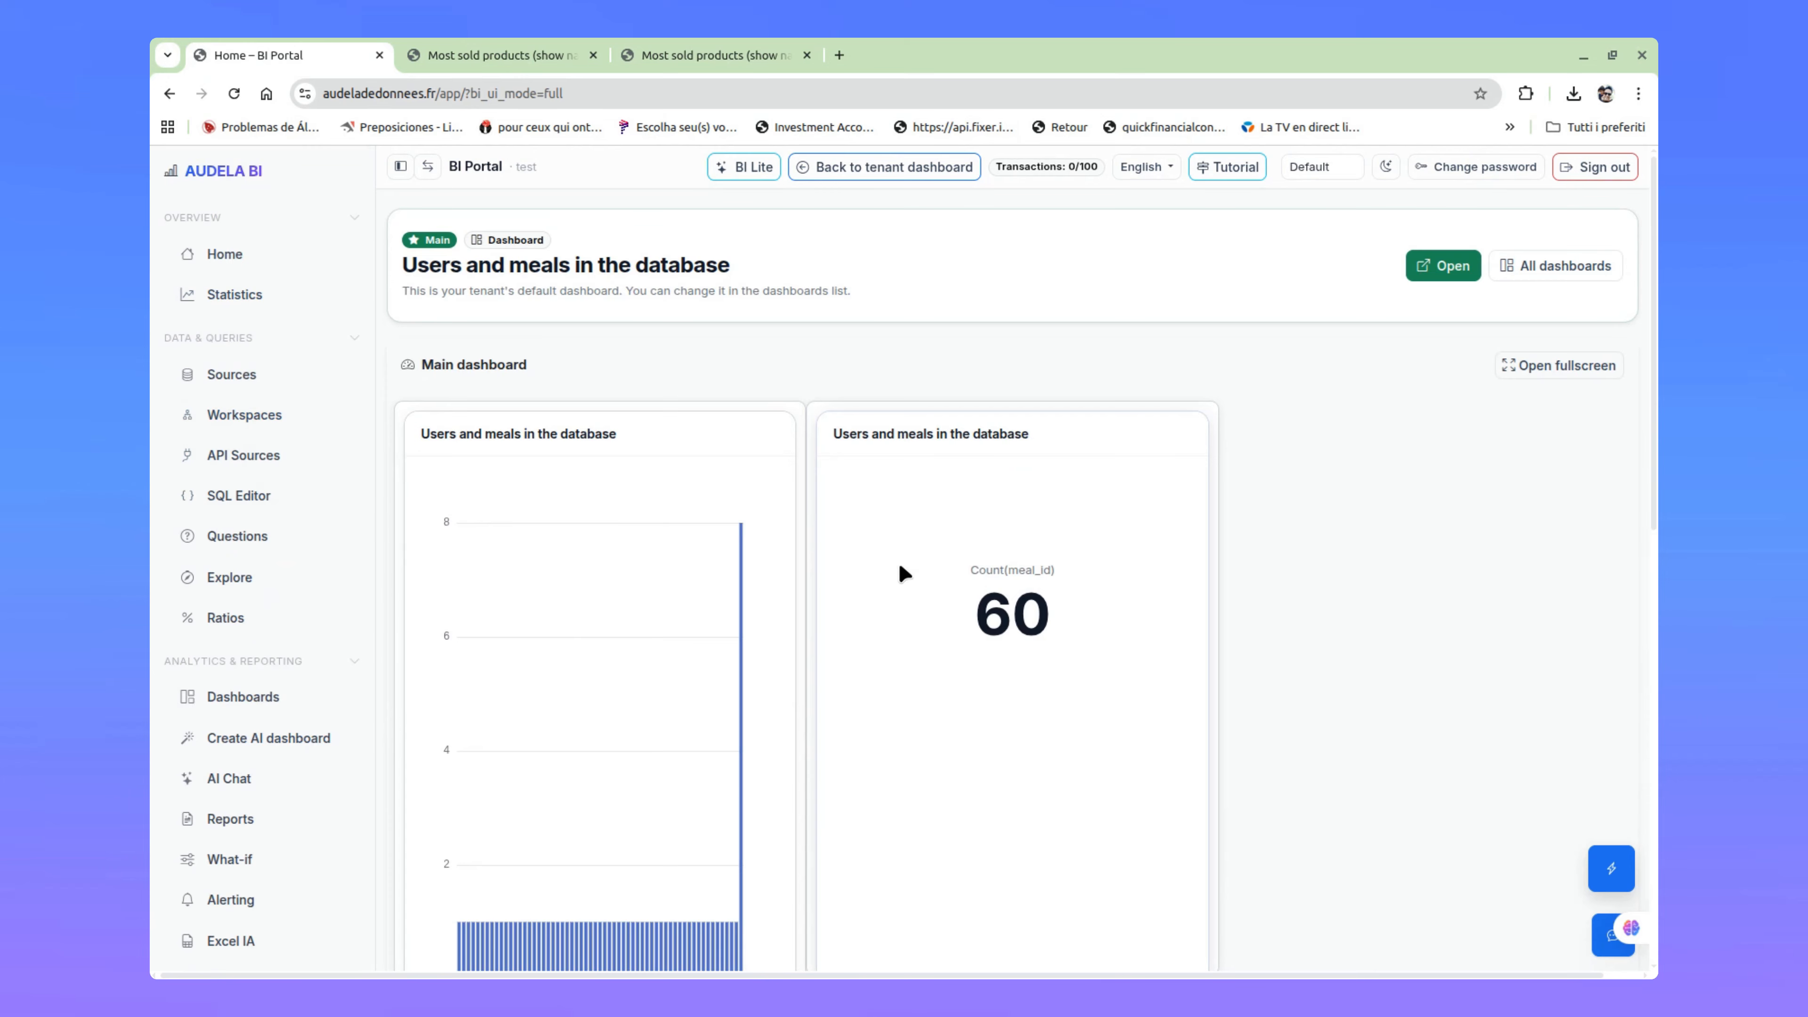
left_click(746, 167)
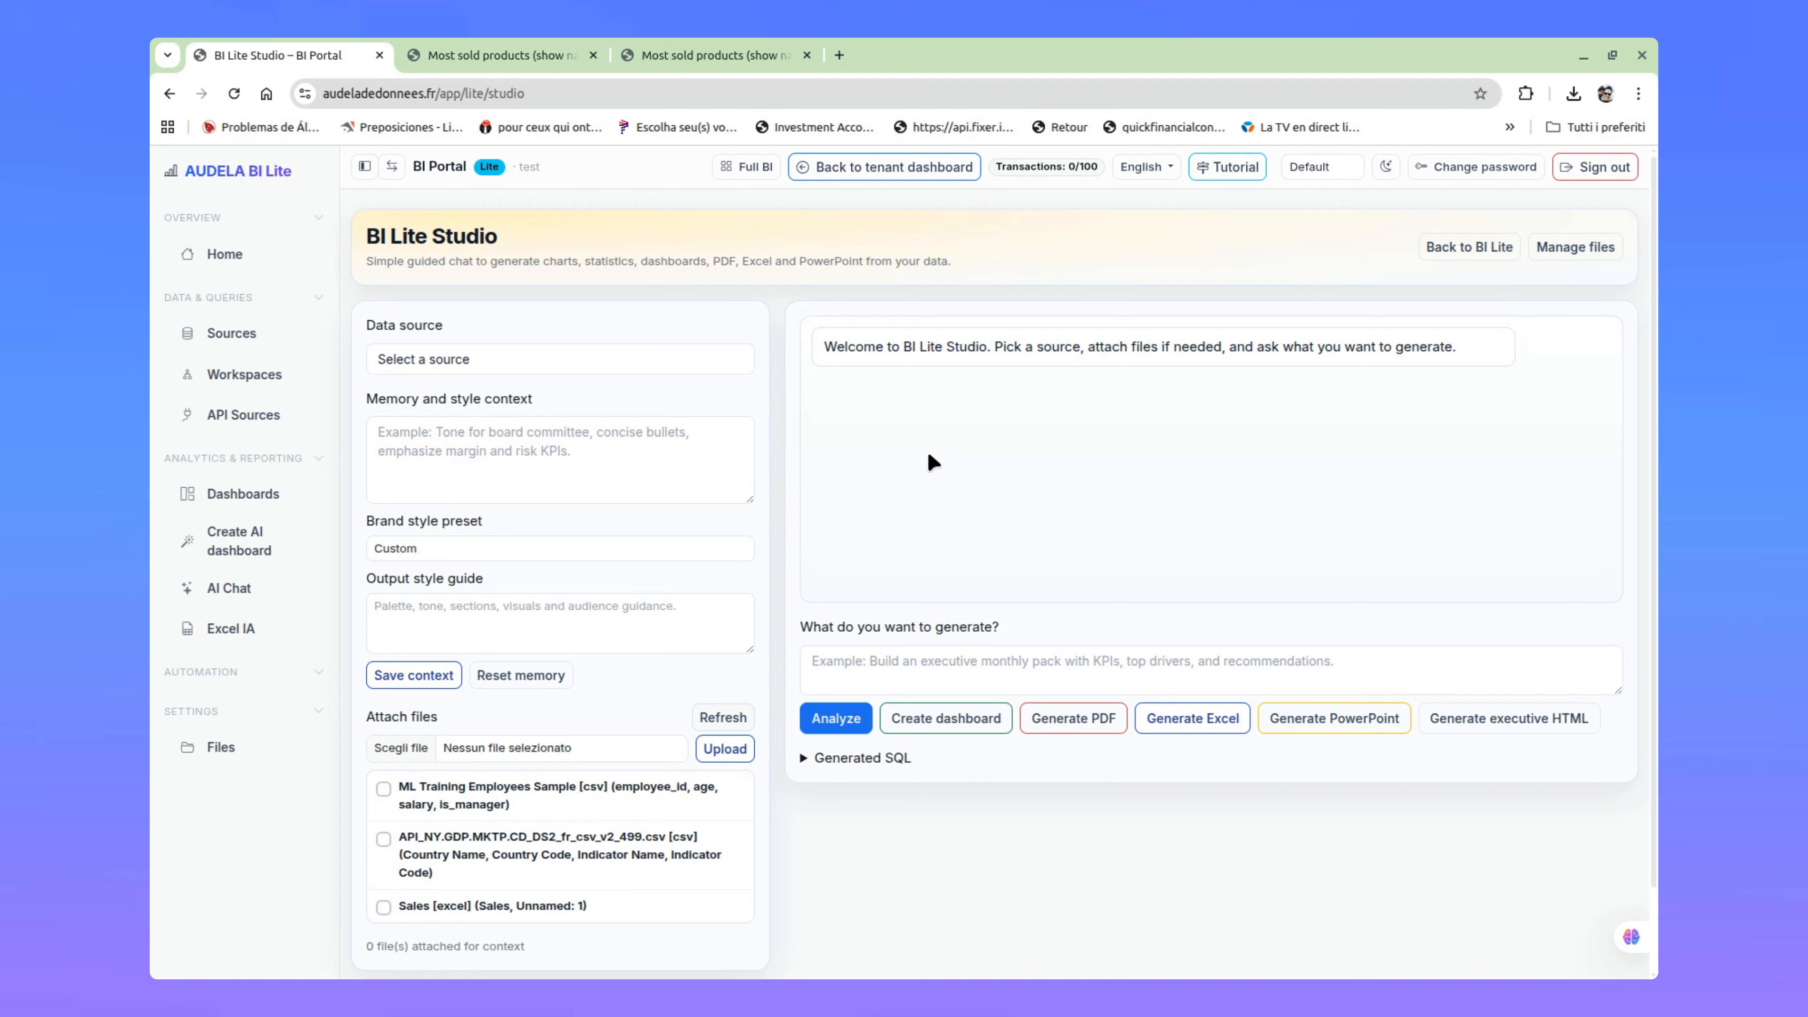
Step: Select audelasampledata (Tenant 1) (sqlite) as the data source and place the cursor in the memory and style context
left_click(688, 365)
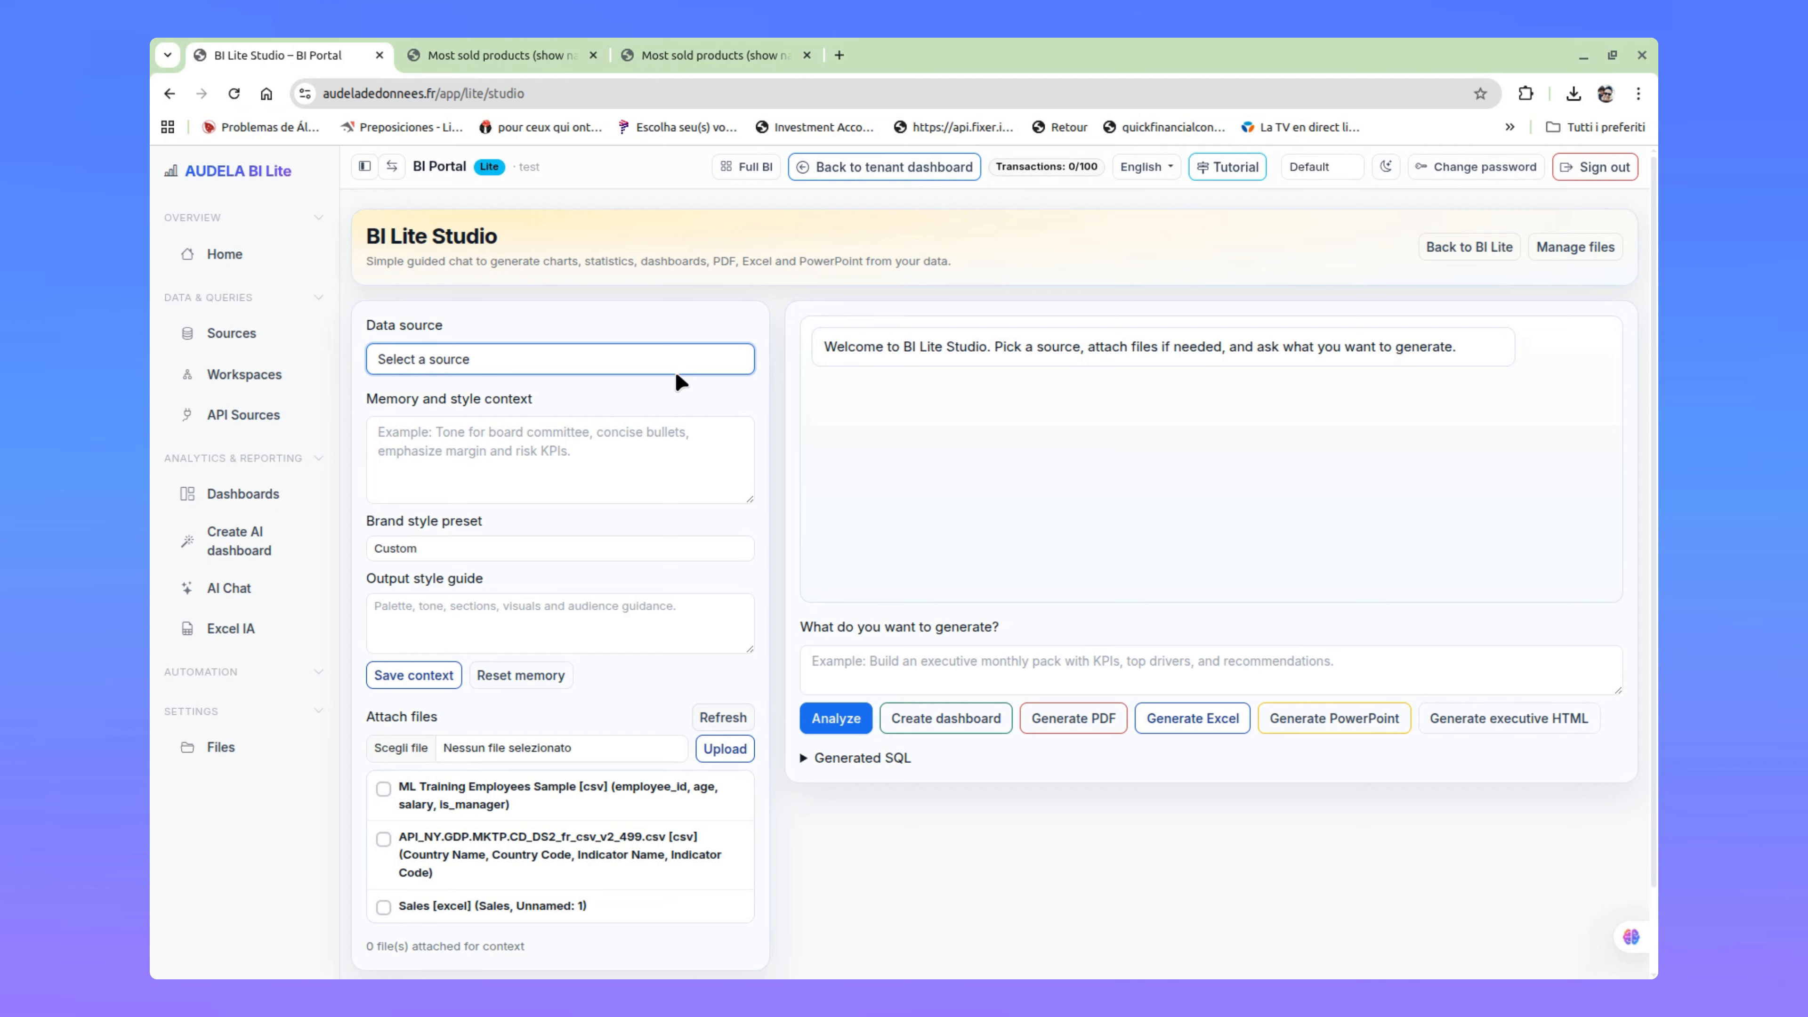
left_click(628, 413)
left_click(491, 447)
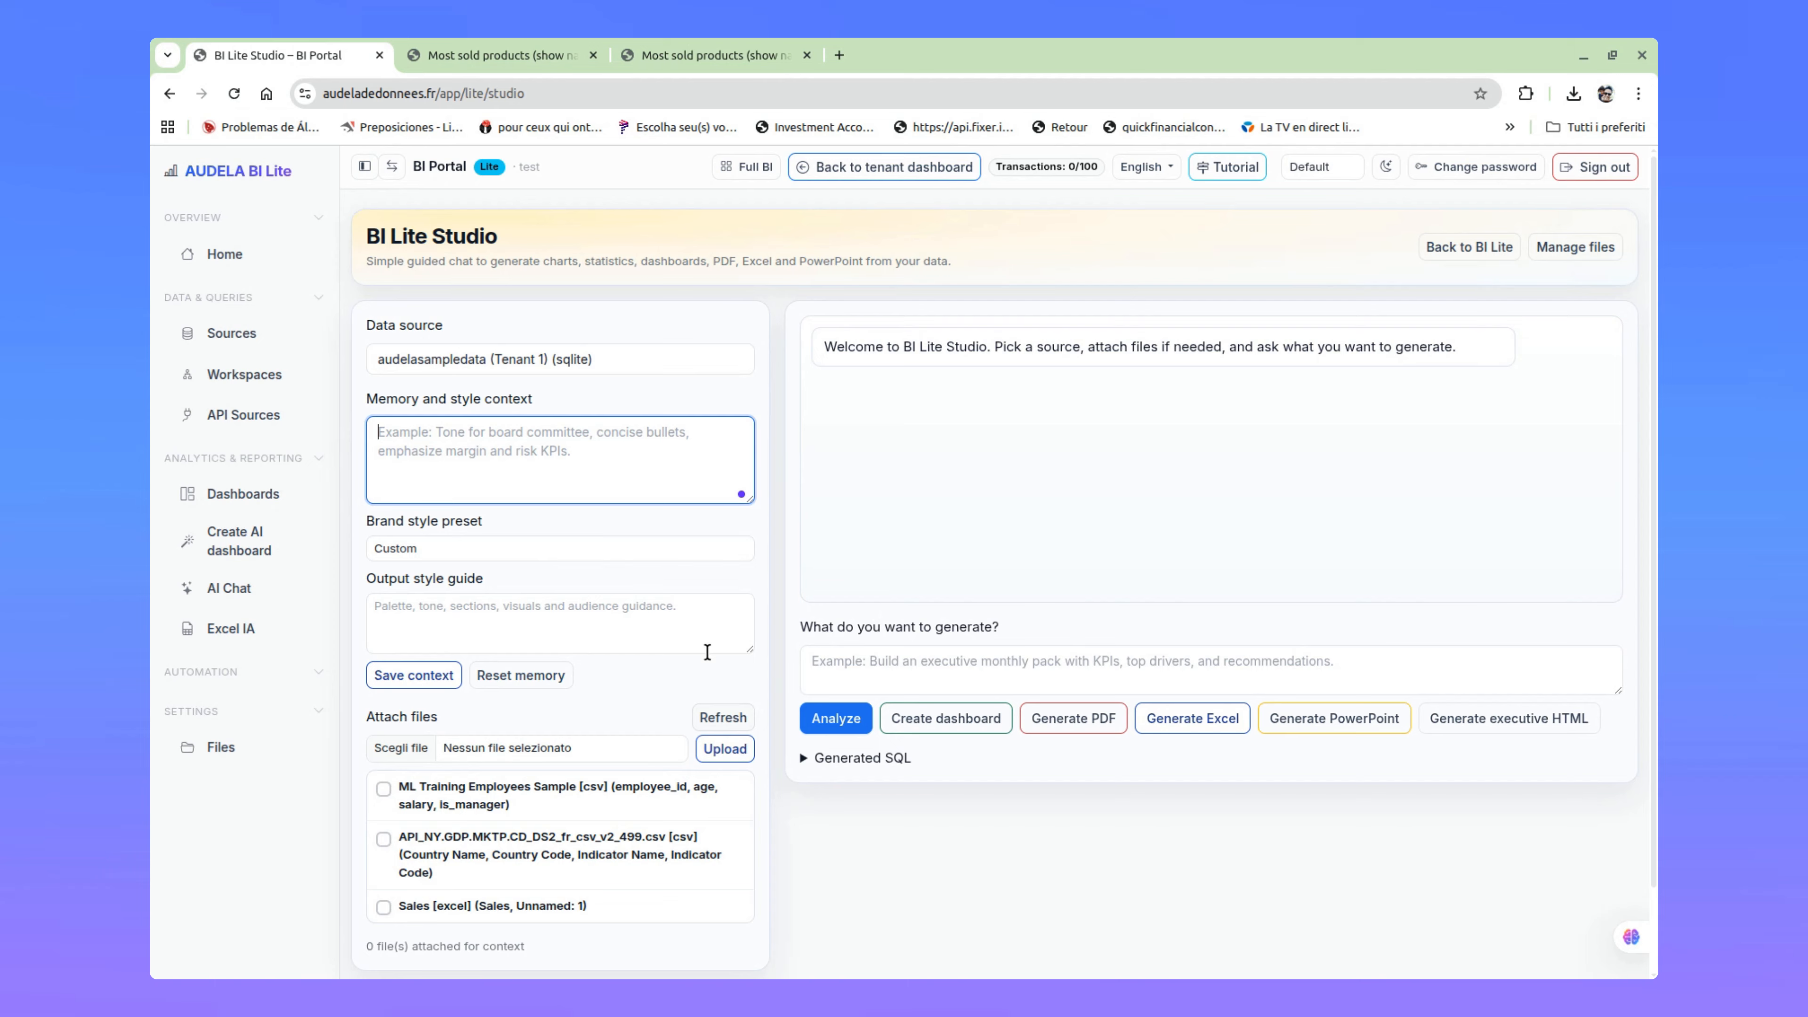
Step: Try the Banking, Investor and Operations brand style presets, and set the preset back to Custom
left_click(630, 565)
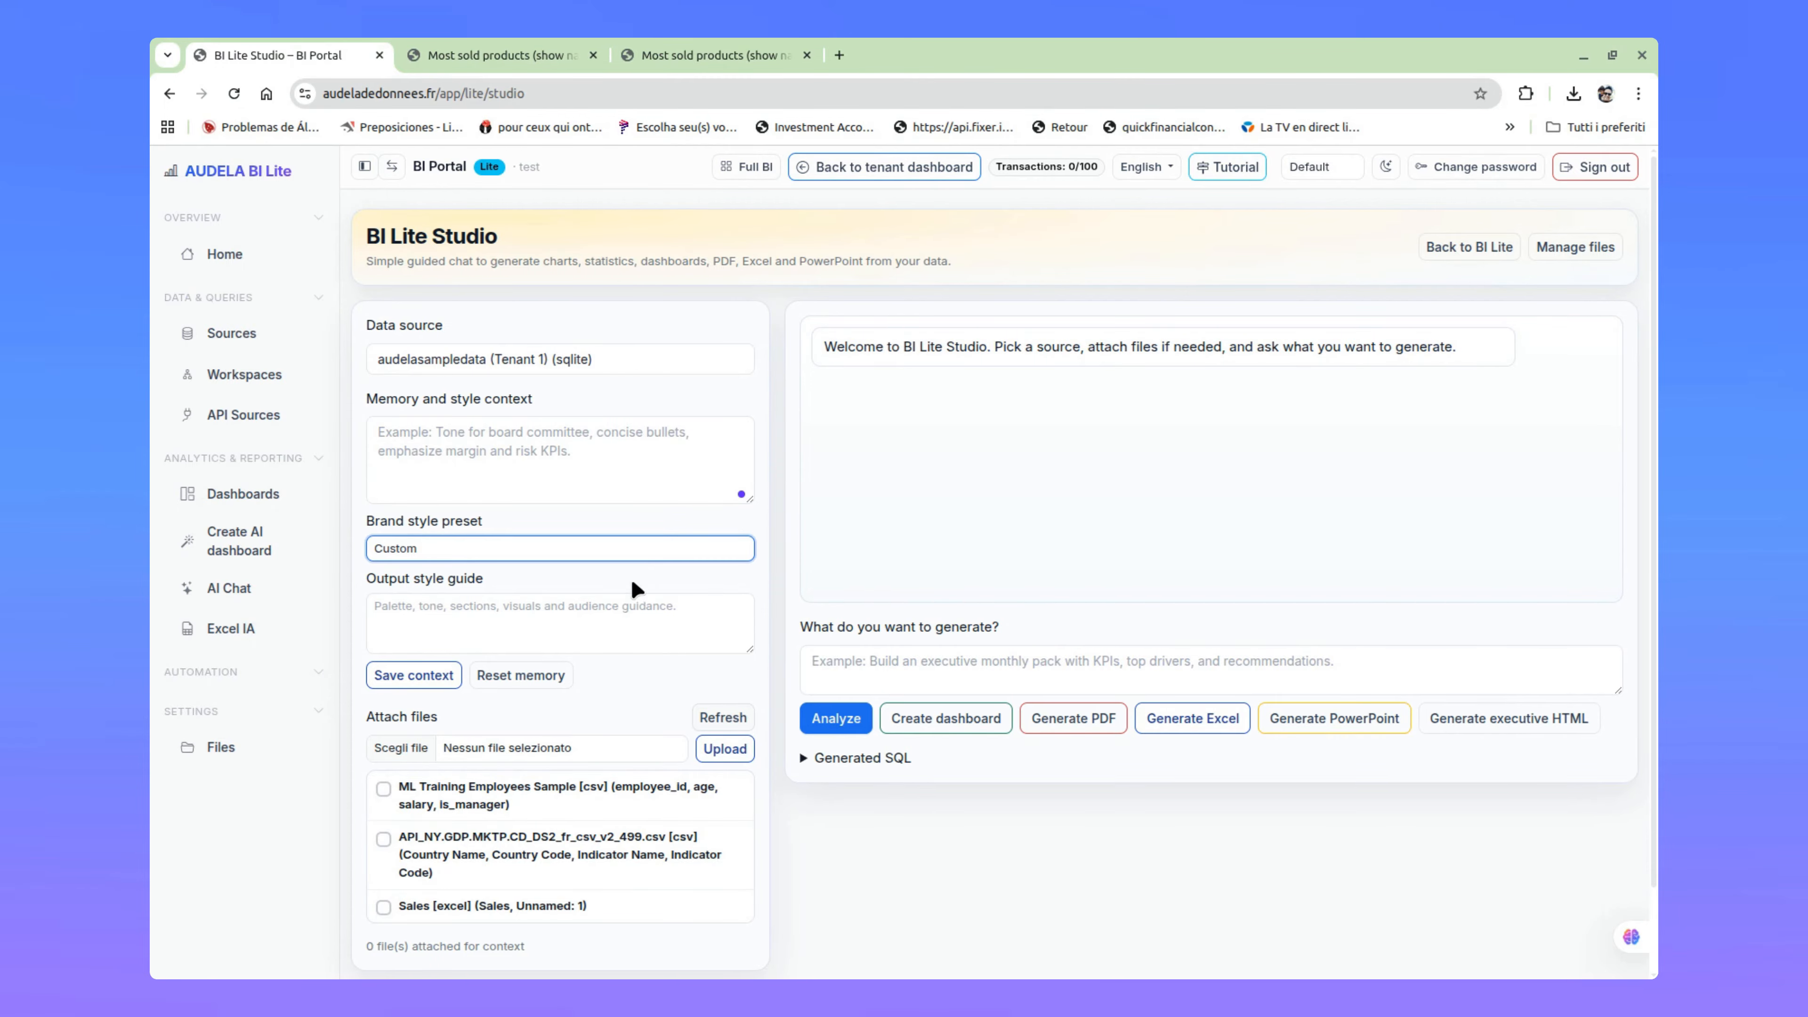
left_click(628, 598)
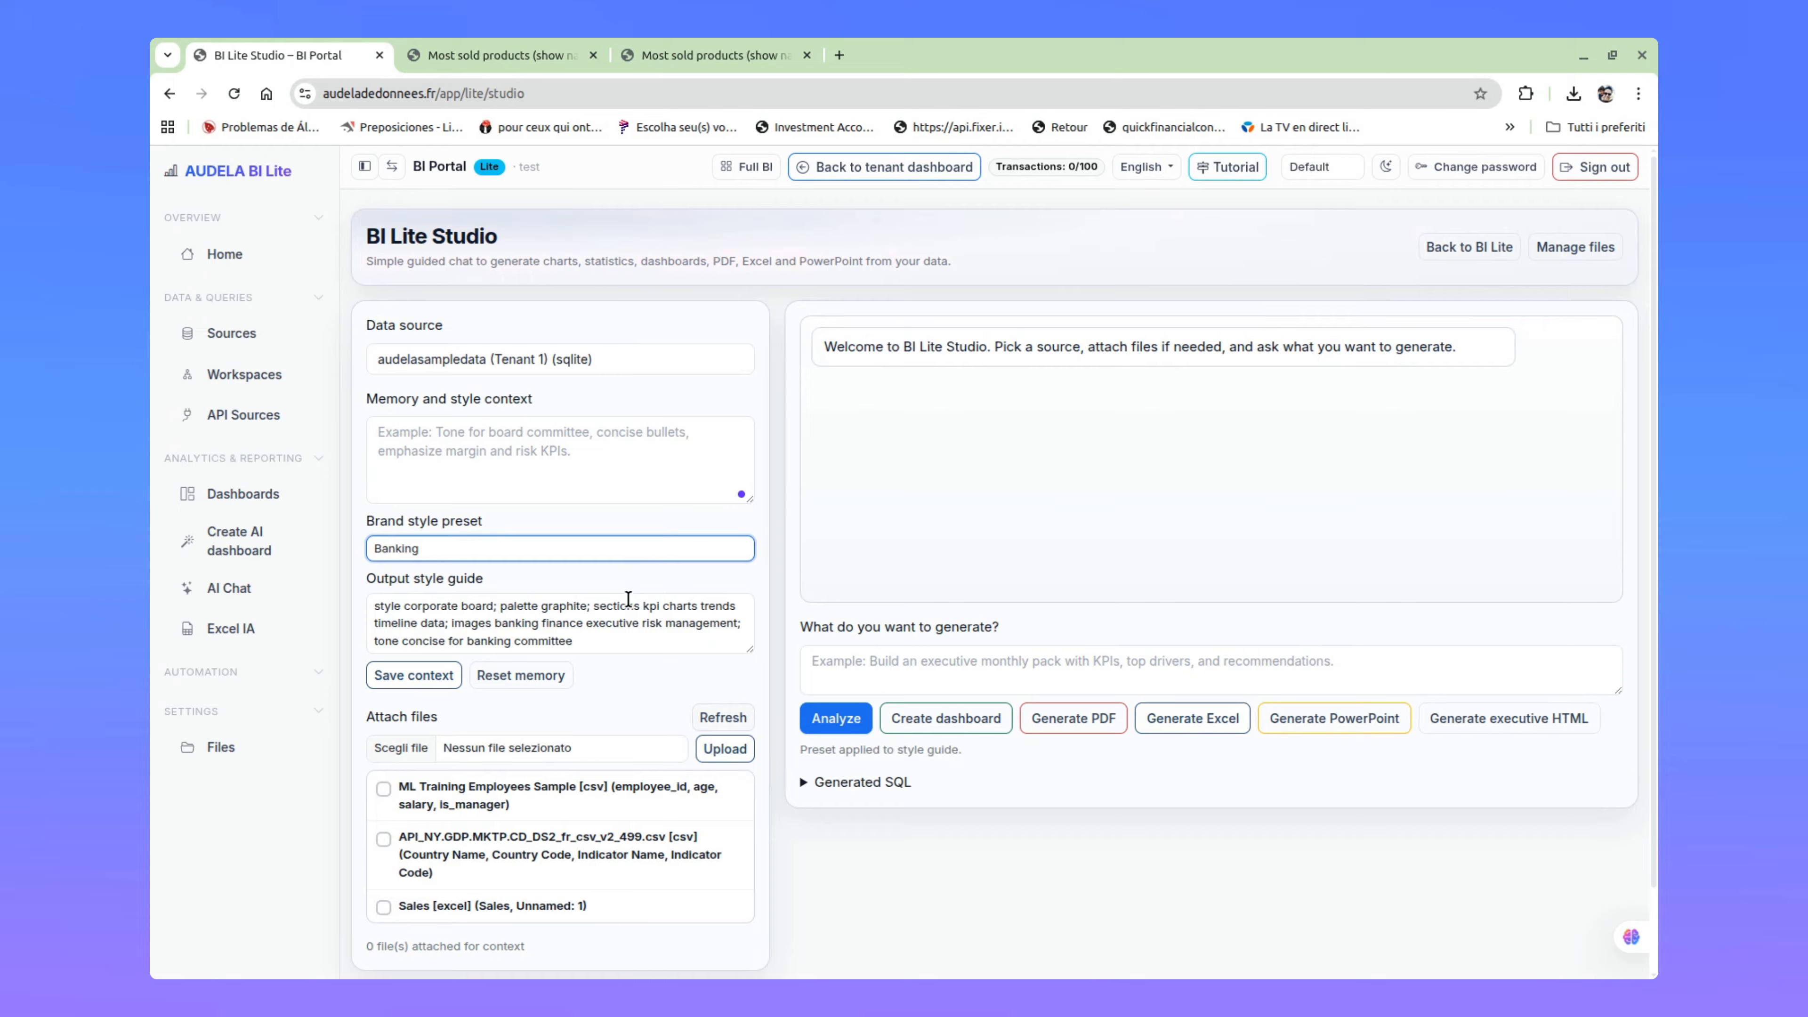
left_click(589, 607)
left_click(588, 546)
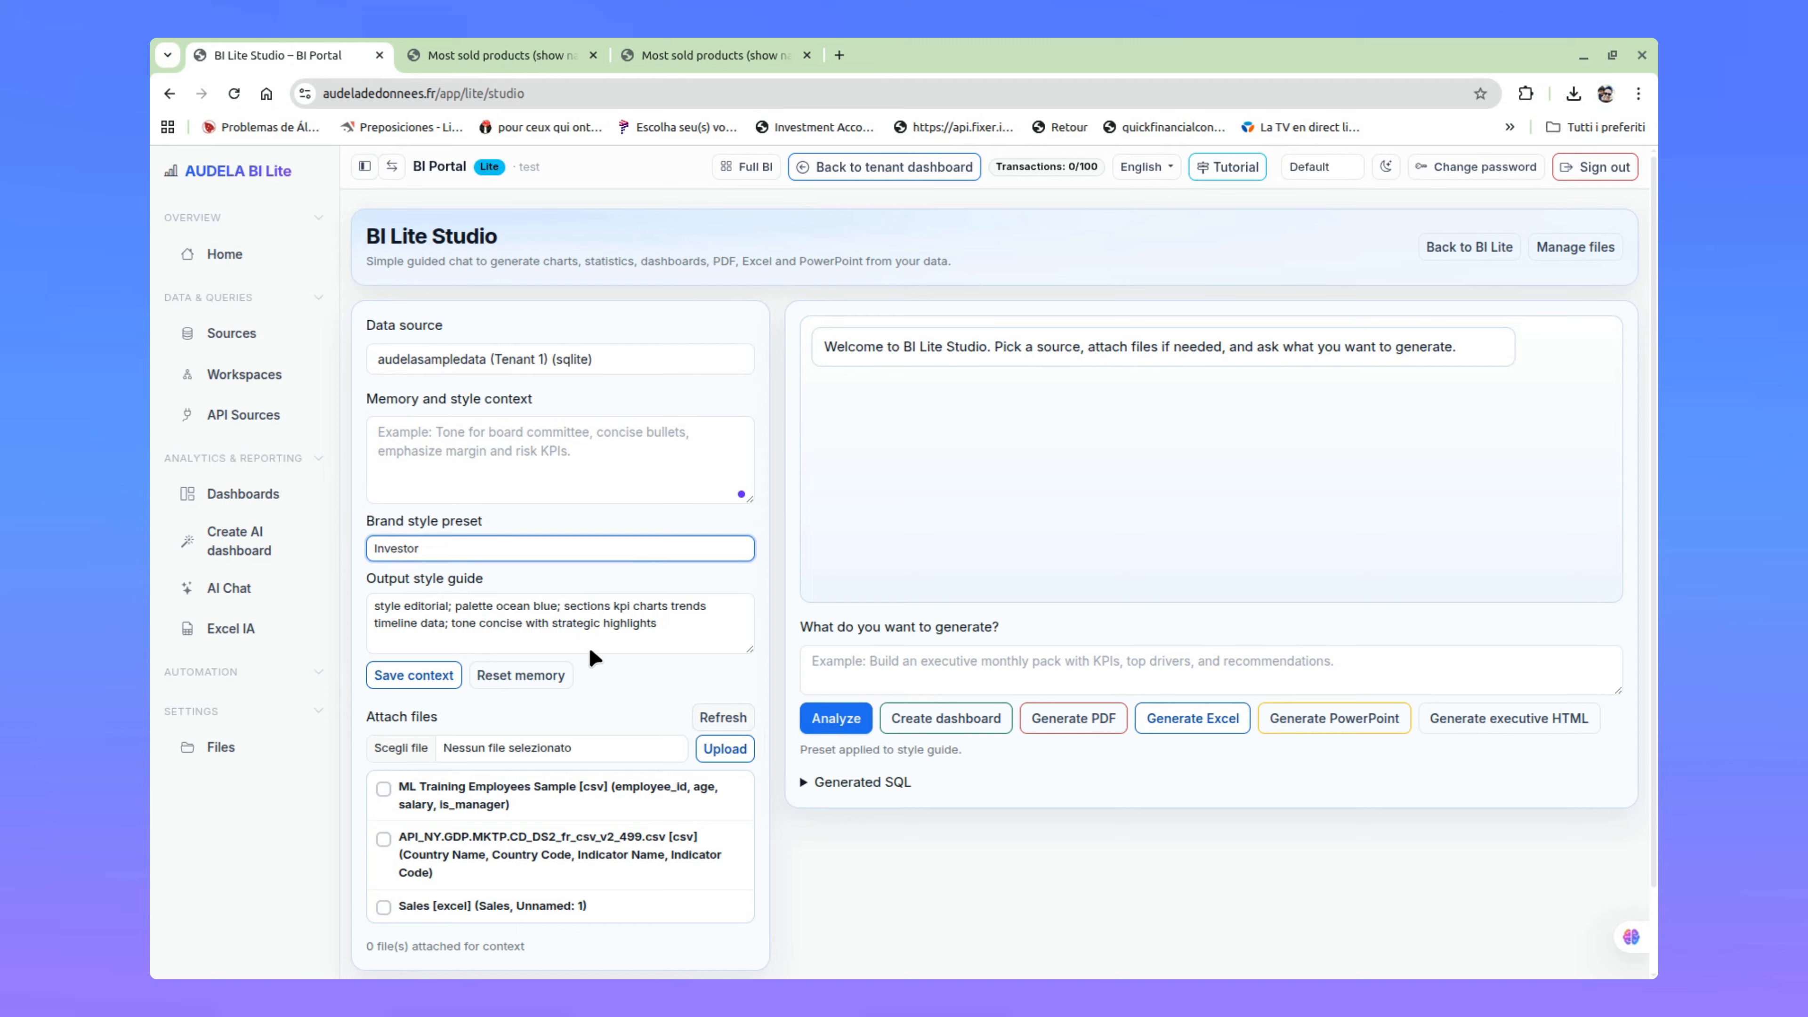
left_click(572, 630)
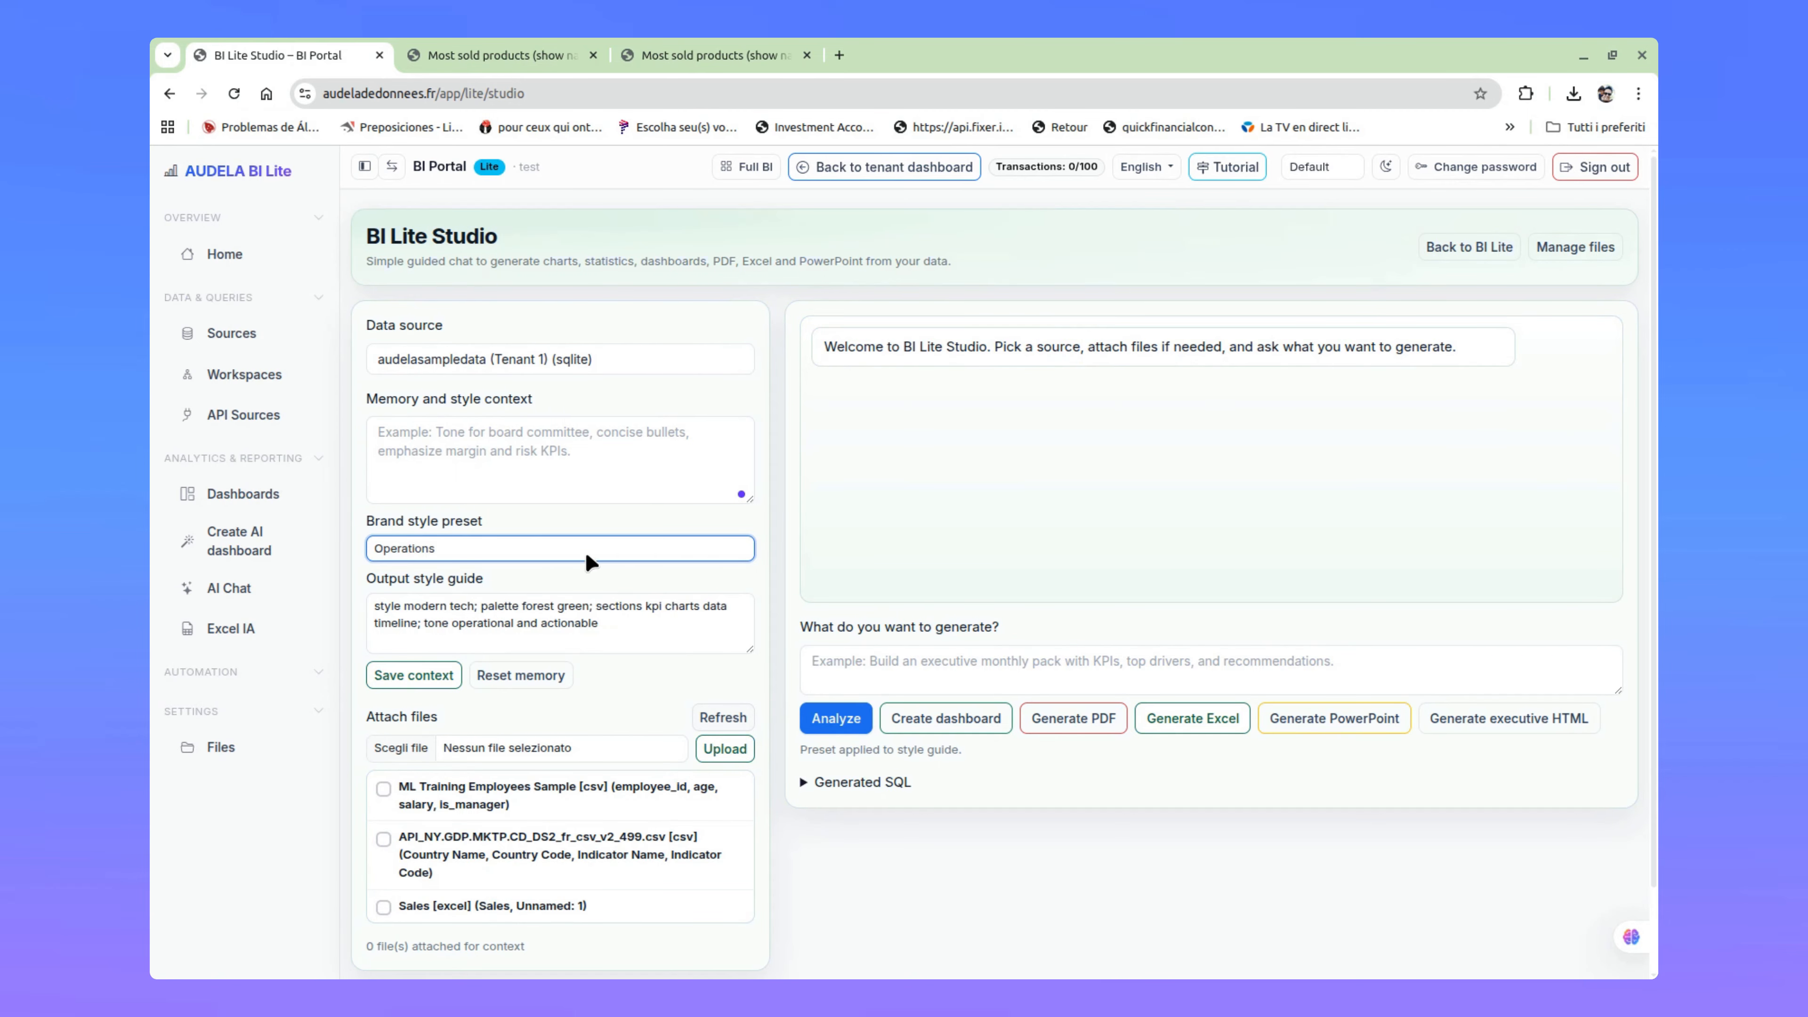
left_click(509, 568)
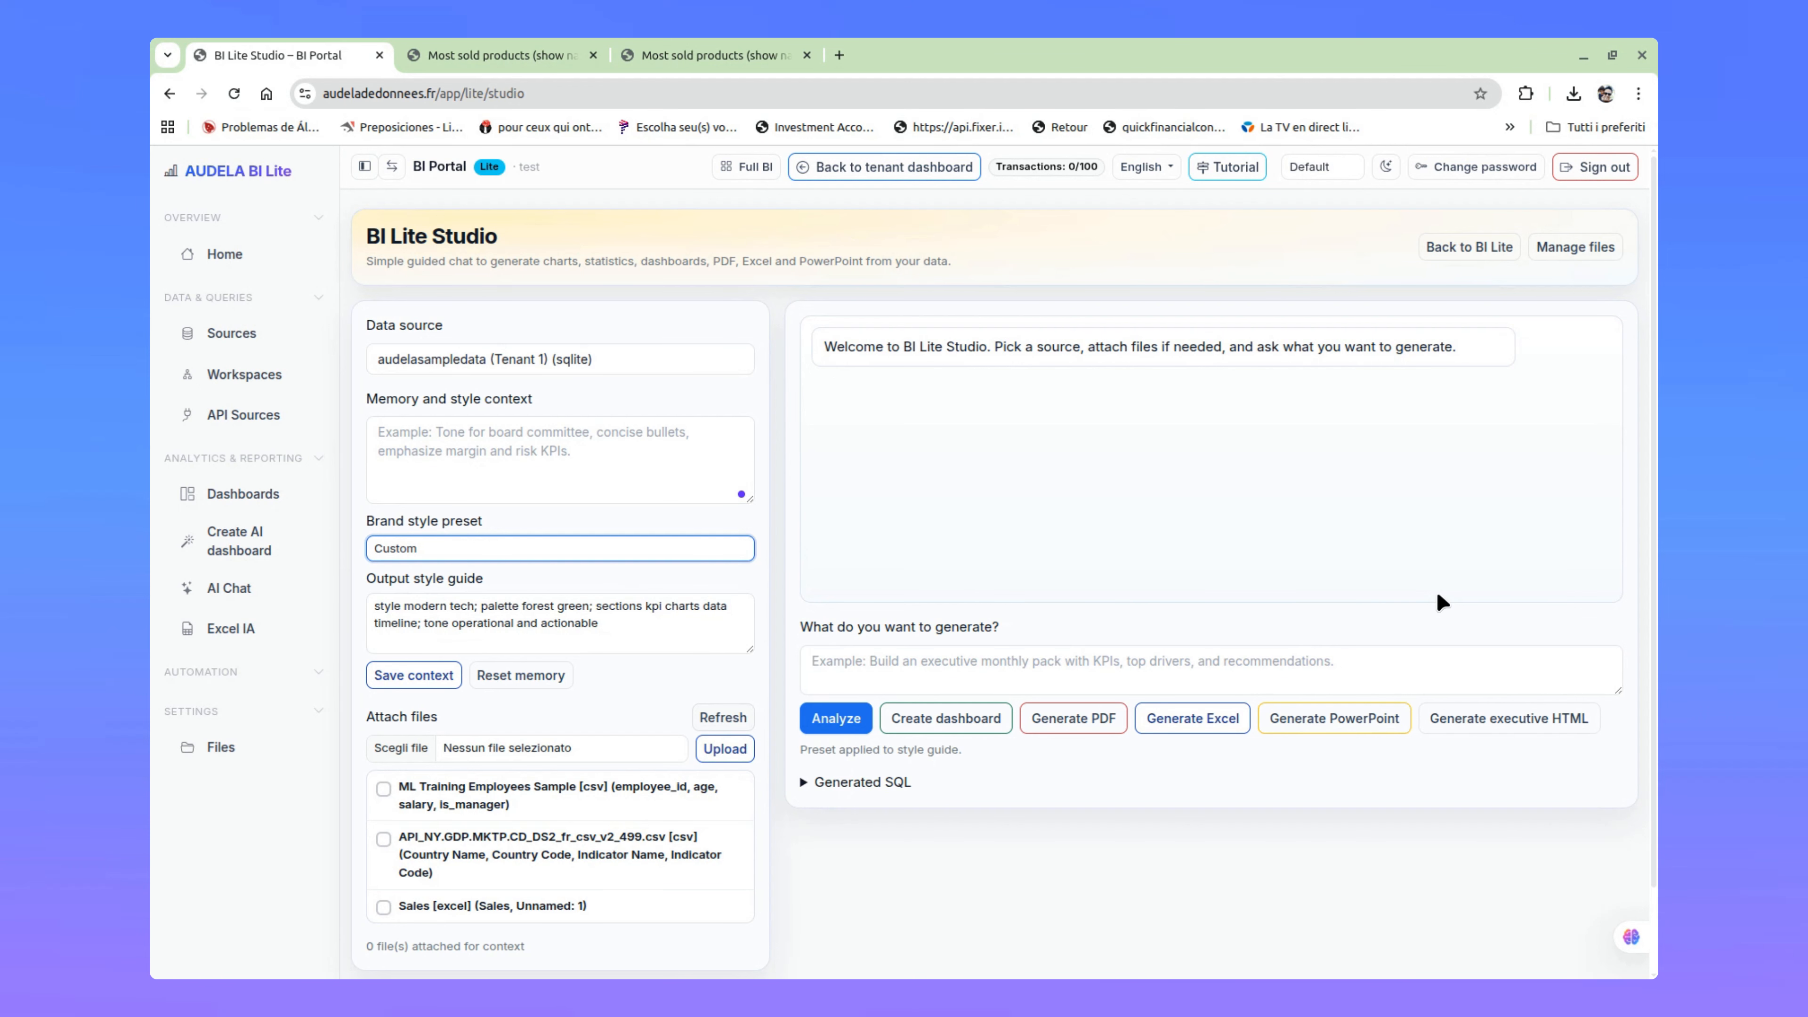
Step: Attach the ML Training Employees Sample, API_NY.GDP.MKTP.CD_DS2_fr_csv_v2_499.csv and Sales files as context, and detach all three again
scroll(435, 821, "down", 1)
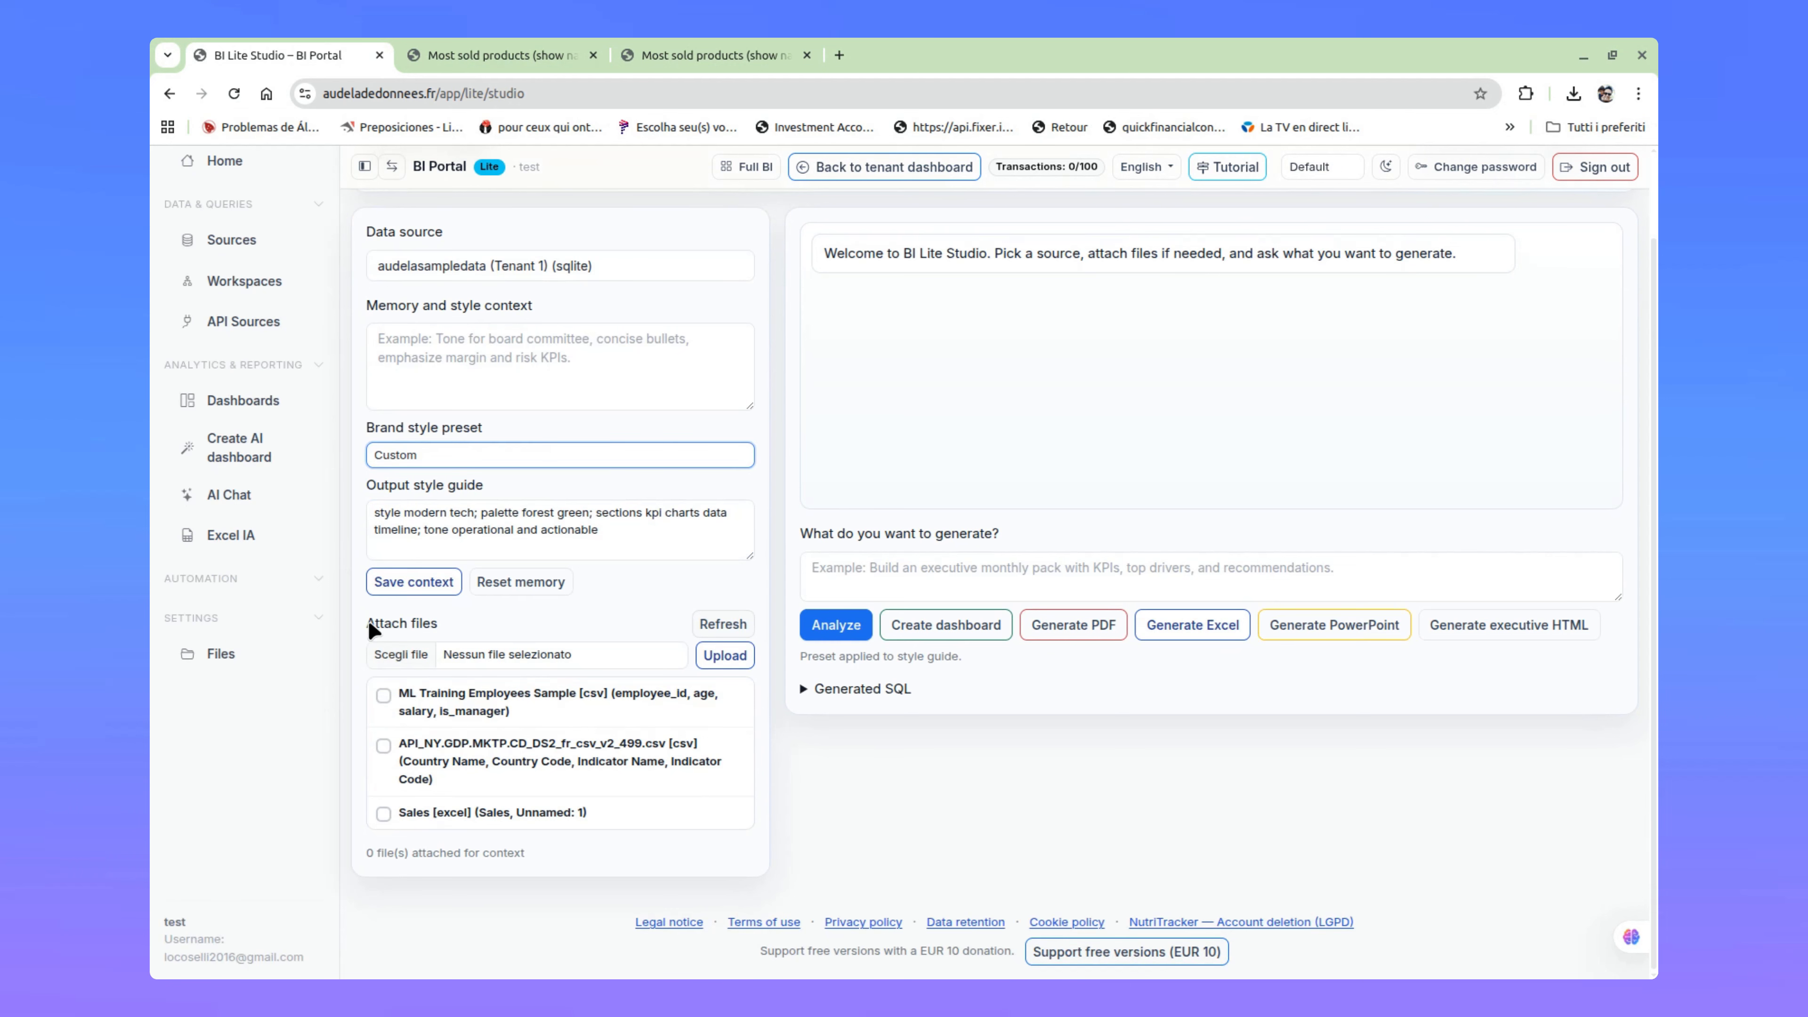
left_click_drag(369, 620, 449, 629)
left_click(636, 608)
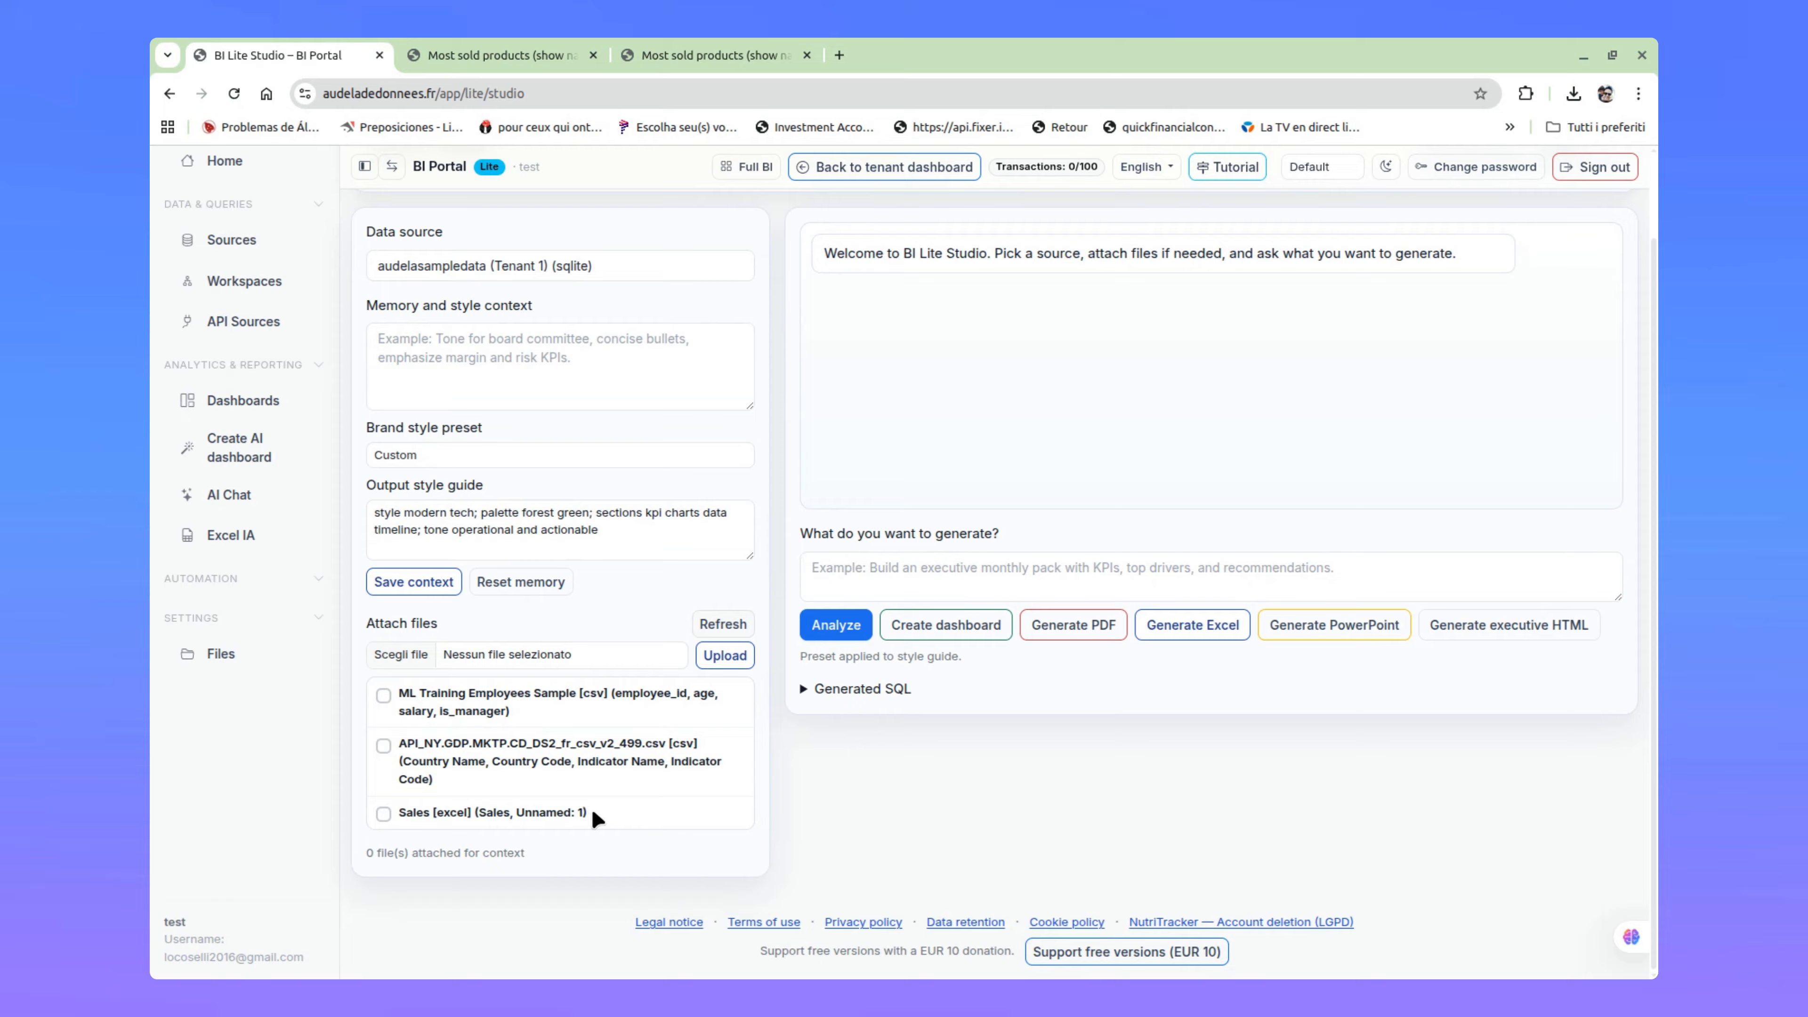
left_click(384, 696)
left_click(384, 745)
left_click(385, 812)
left_click(383, 695)
left_click(384, 745)
left_click(383, 814)
Step: Open the file manager to view the uploaded files and return to BI Lite Studio
scroll(1422, 335, "up", 2)
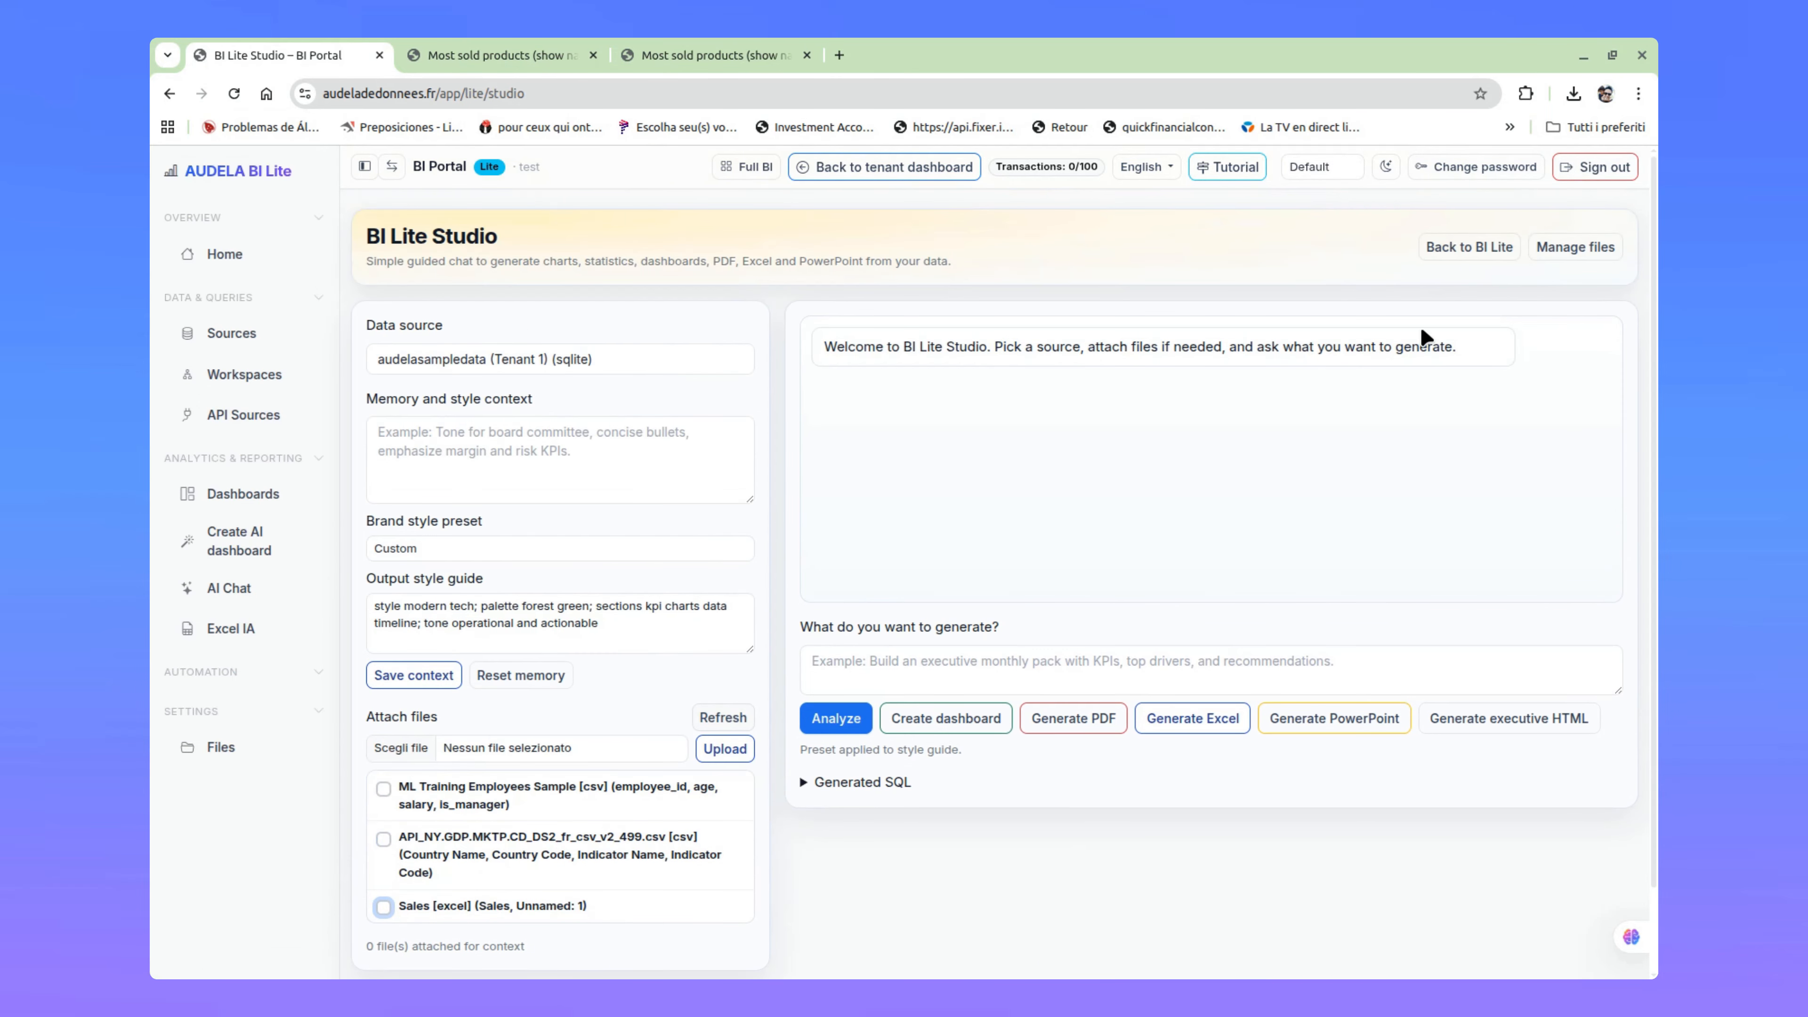
left_click(1576, 246)
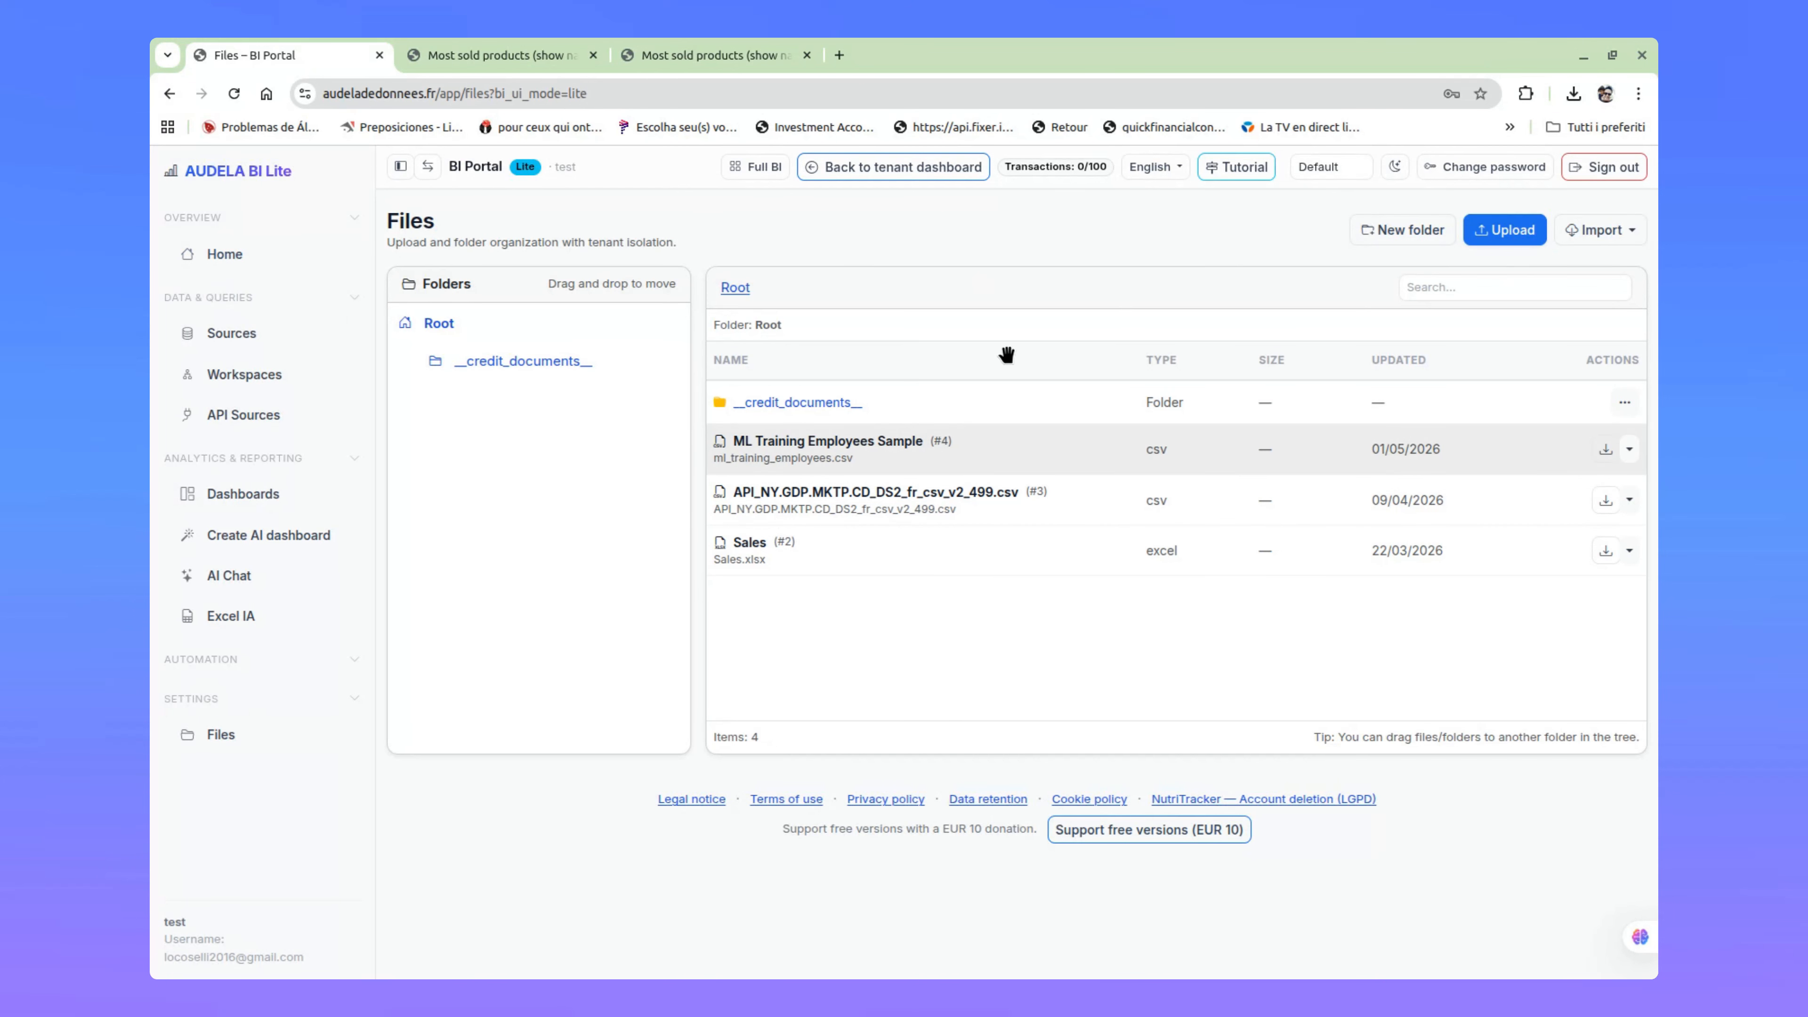
left_click(280, 265)
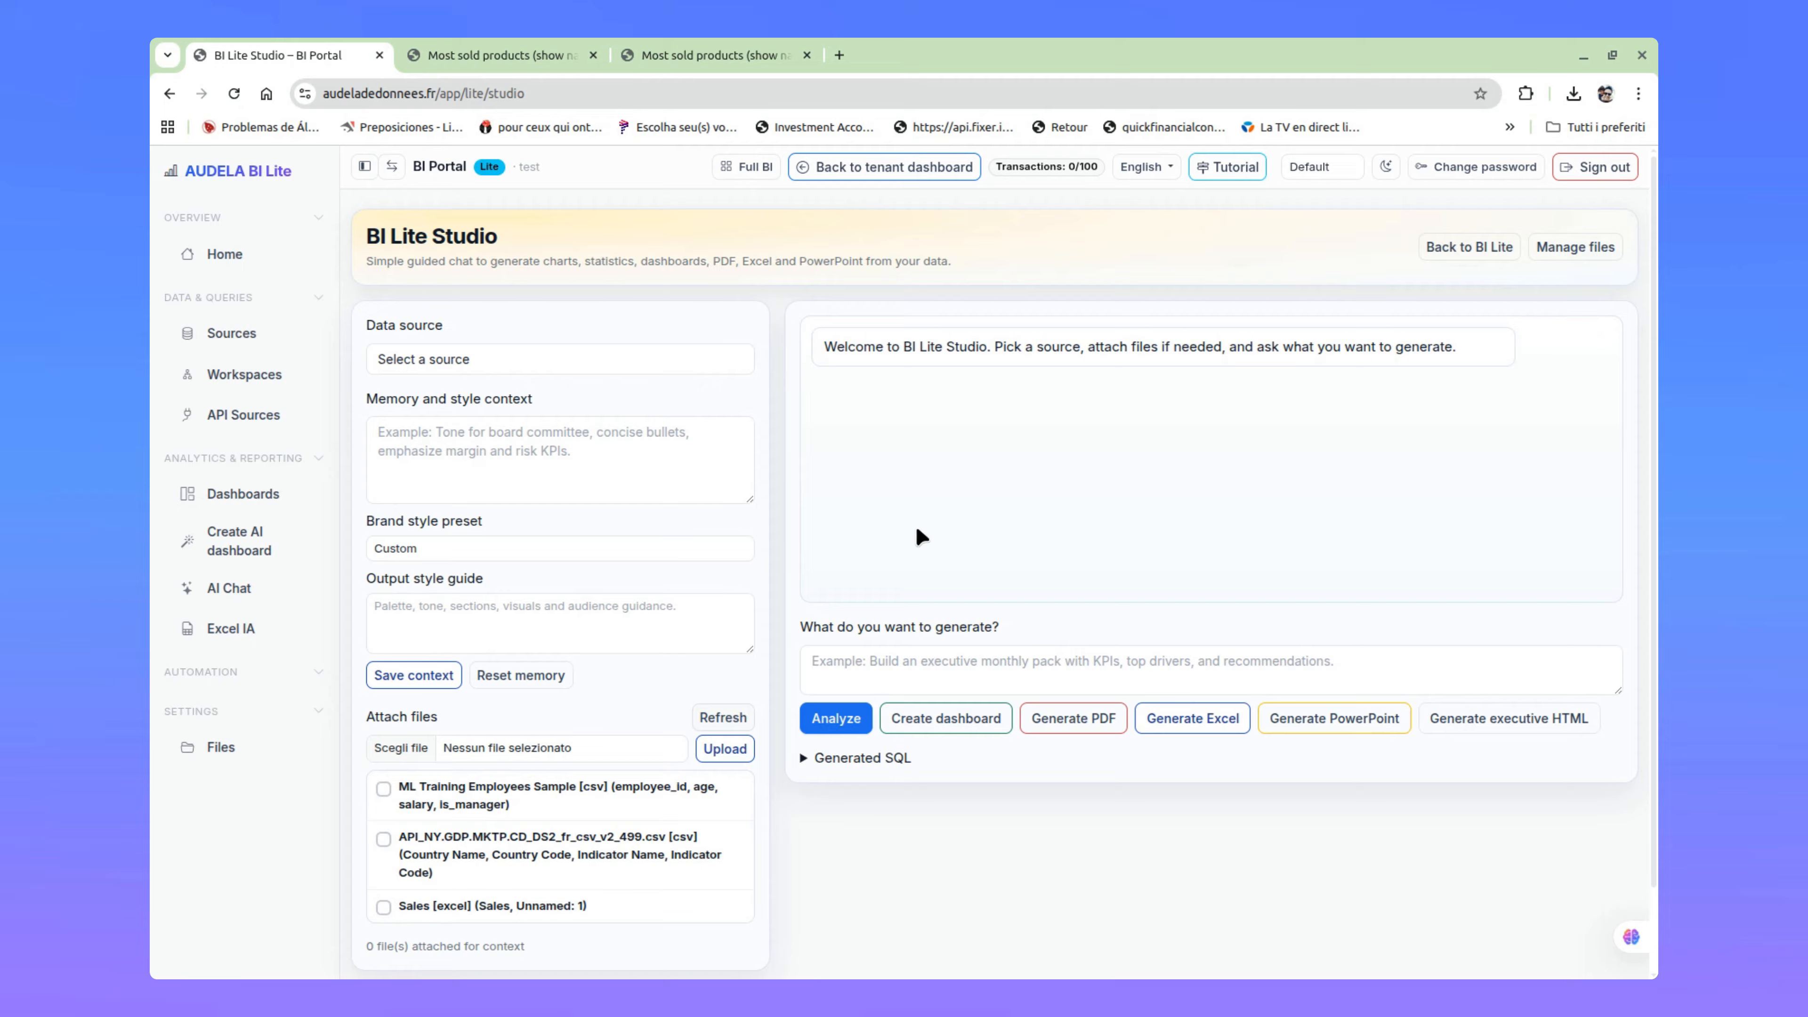
Step: Select audelasampledata (Tenant 1) (sqlite) as the data source and begin the request with "I would like to have the most sold products on my company"
left_click(633, 358)
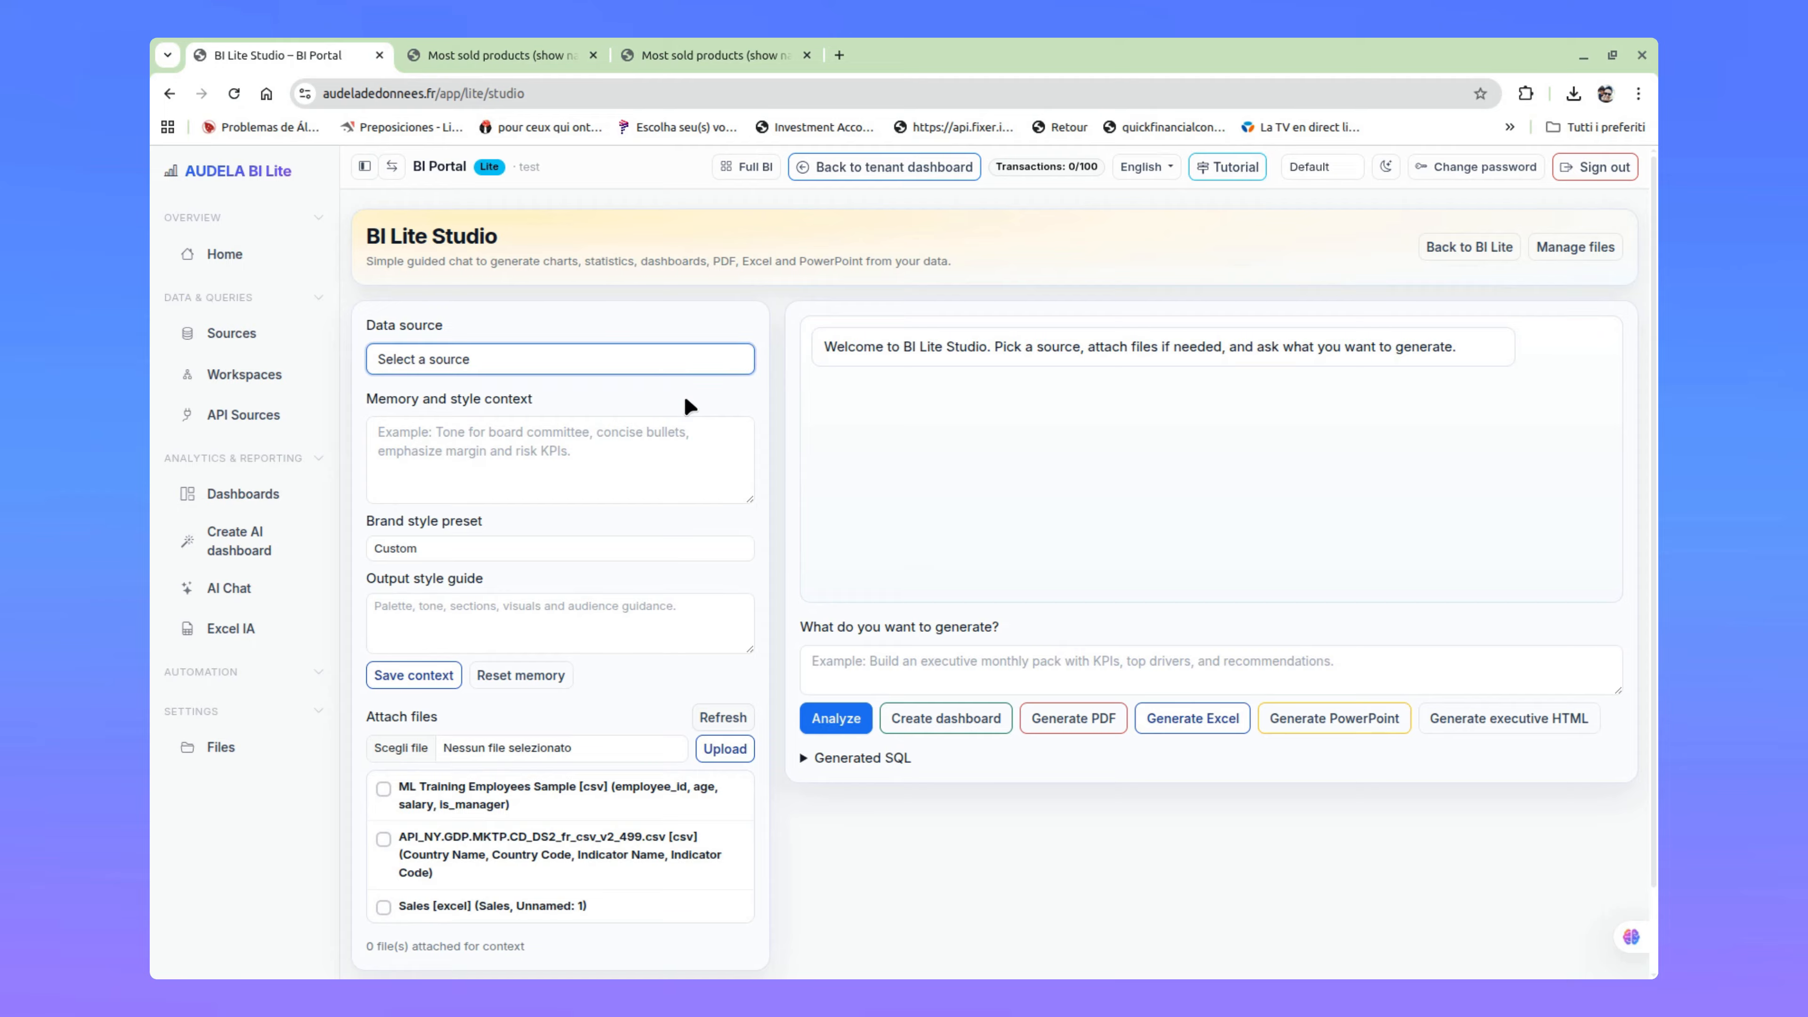
left_click(618, 421)
left_click(957, 666)
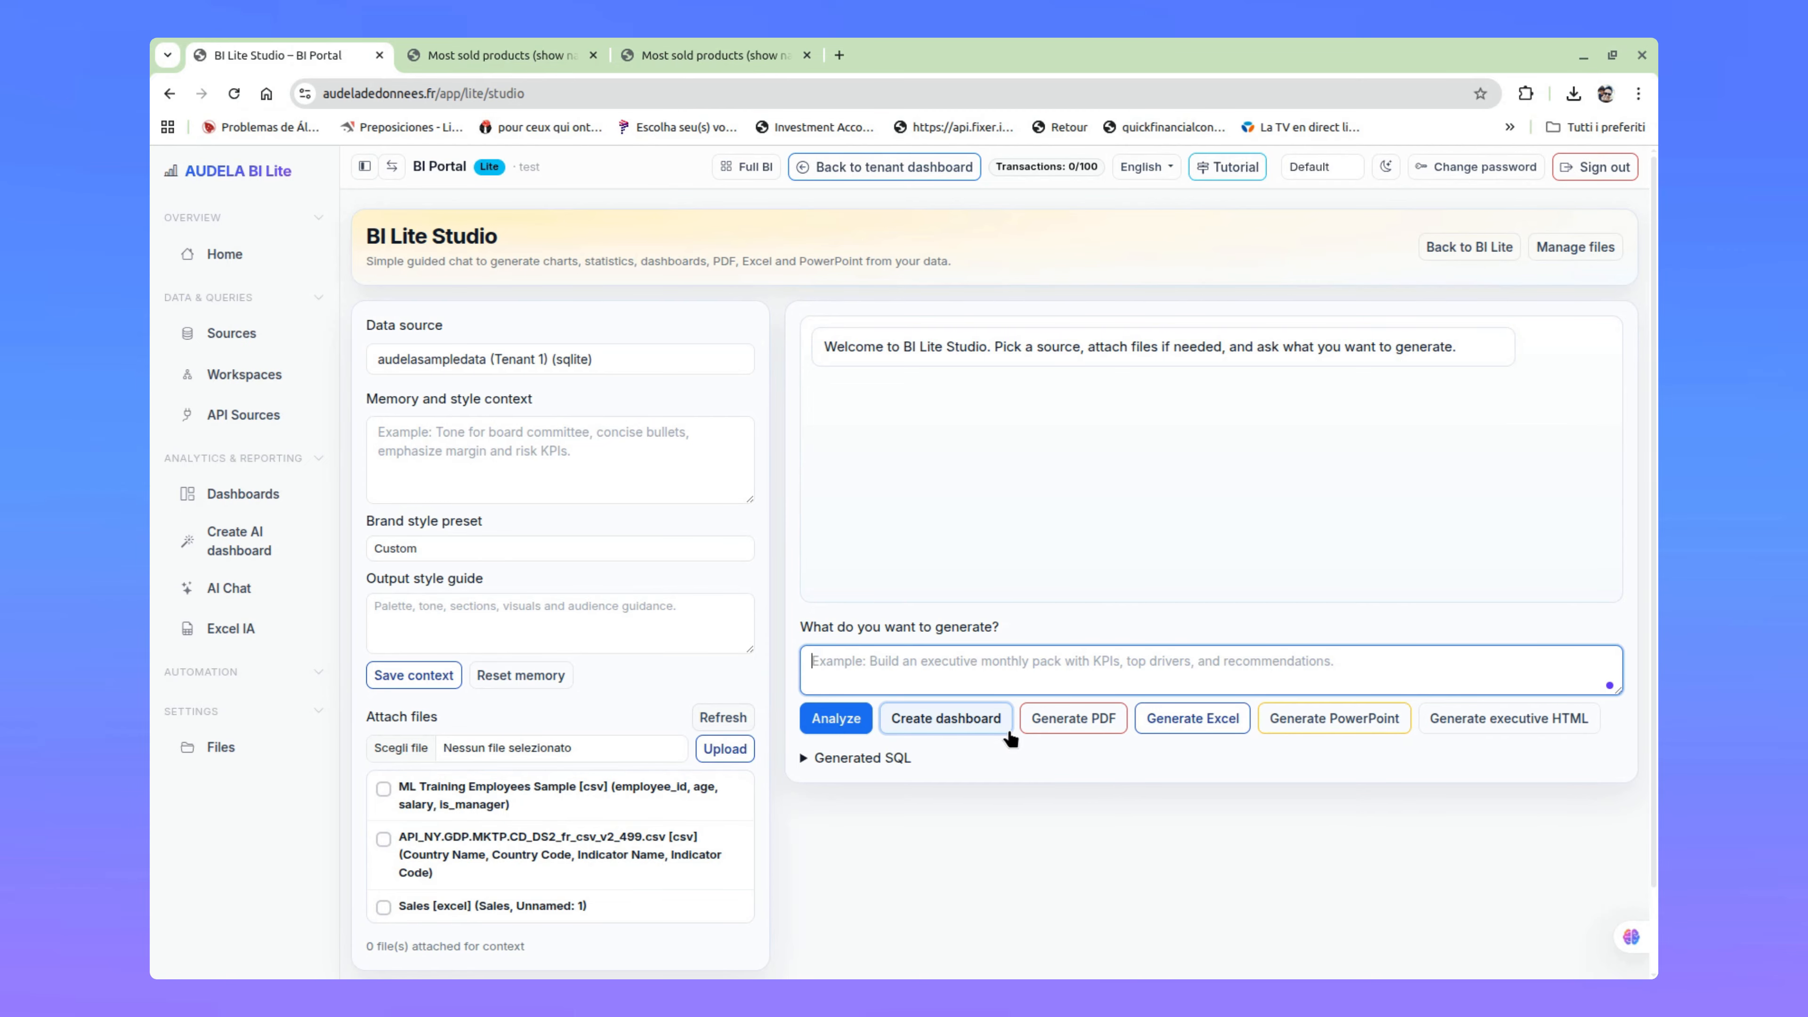
type("I would lik")
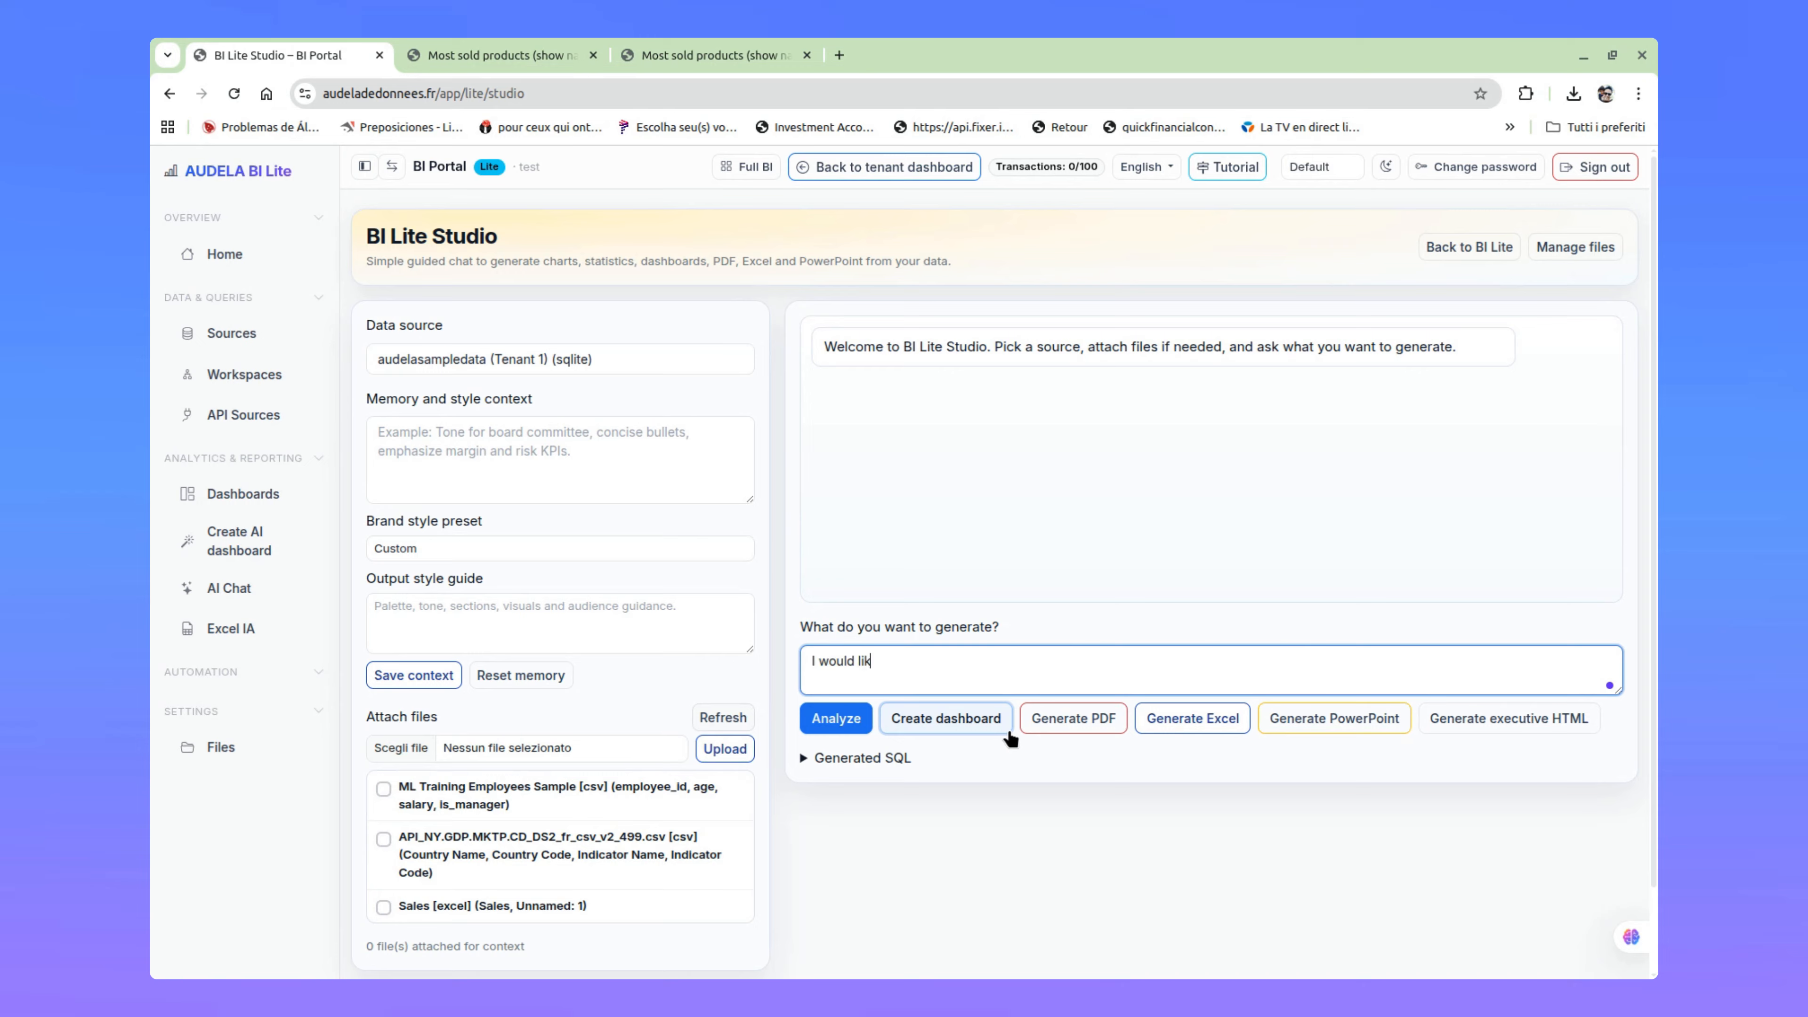
type("e to have the most")
type("ld products on my company")
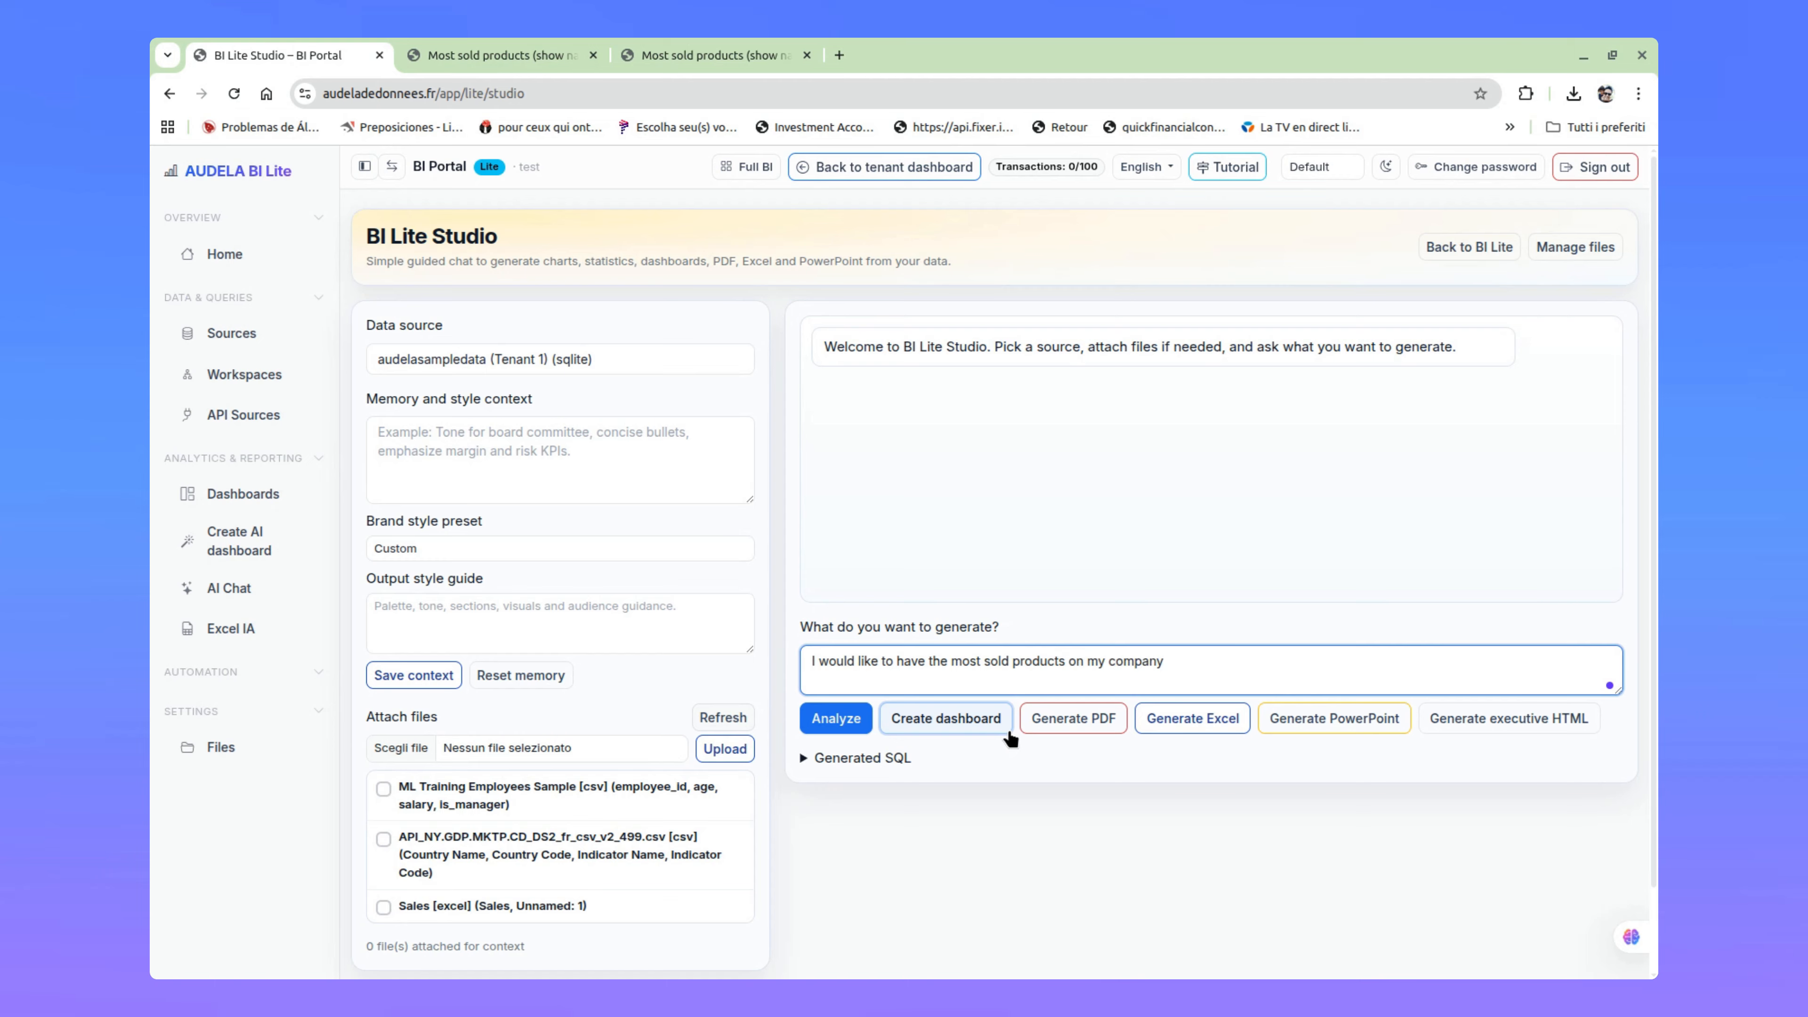
type(". top 3 ones and metrics (quantity and")
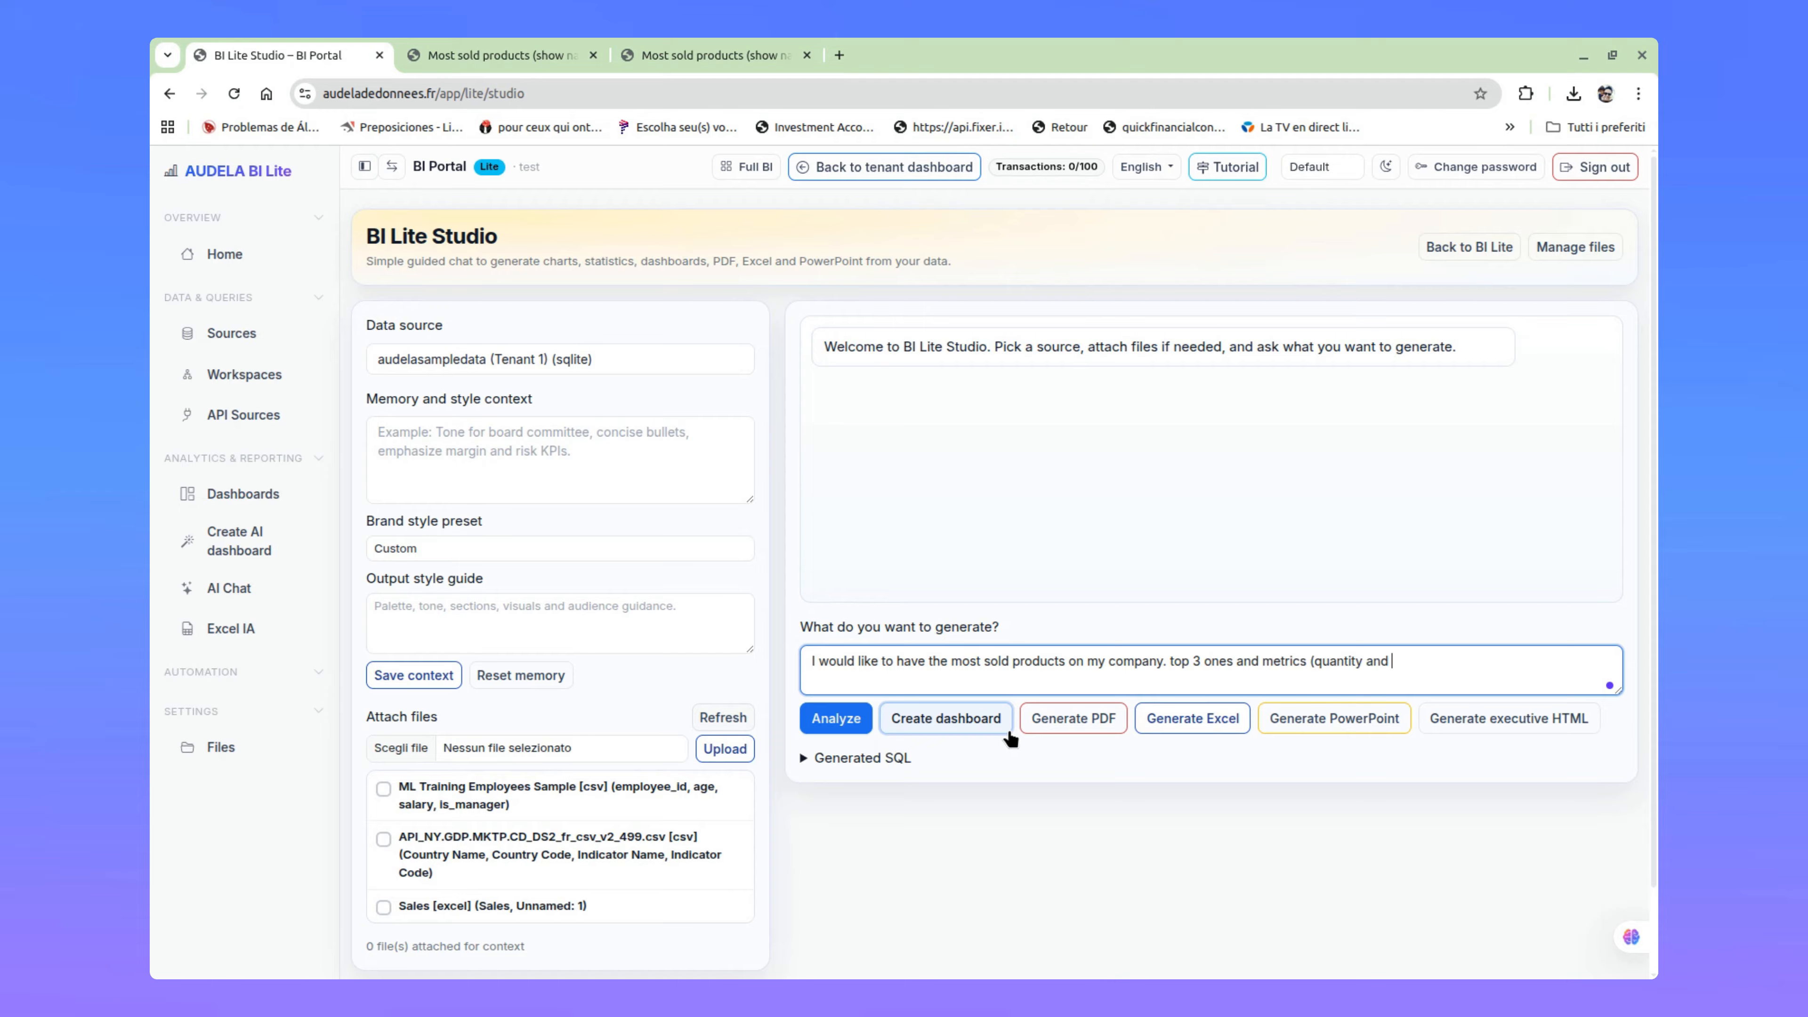
type(" amount)")
Step: Complete the request with ". top 3 ones and metrics (quantity and amount)" and run the analysis
key("Return")
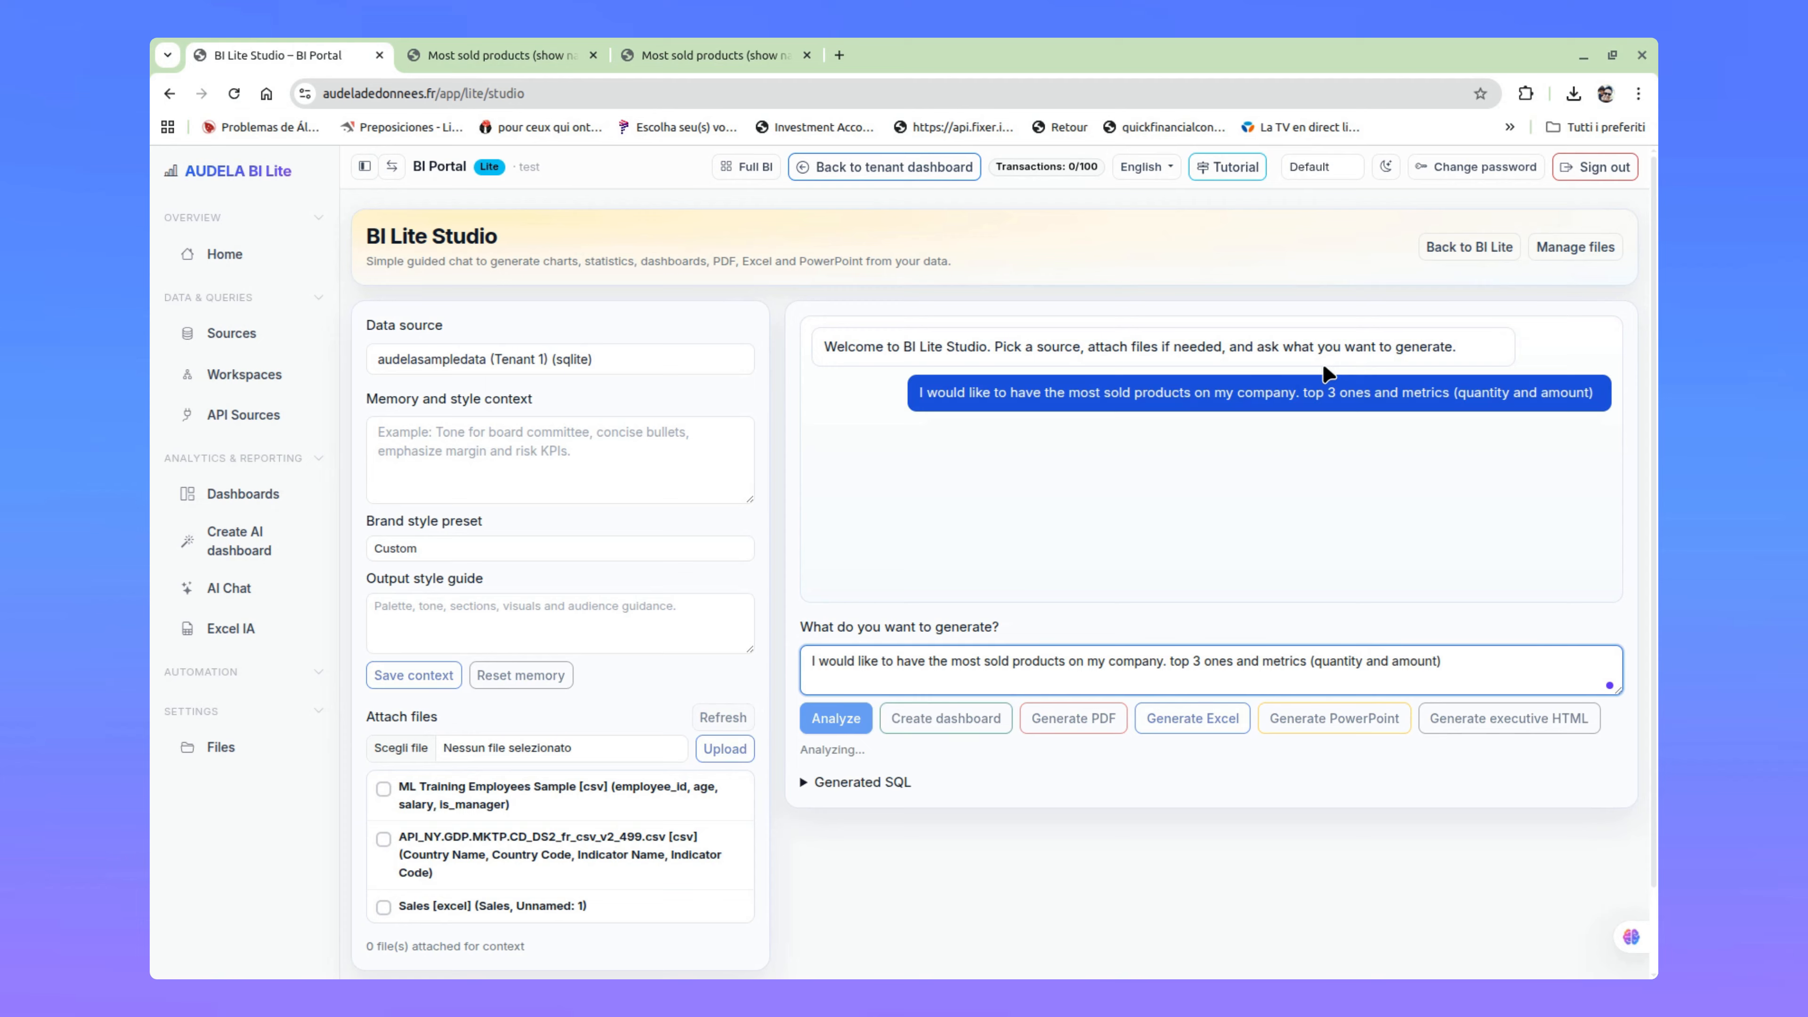
double_click(824, 749)
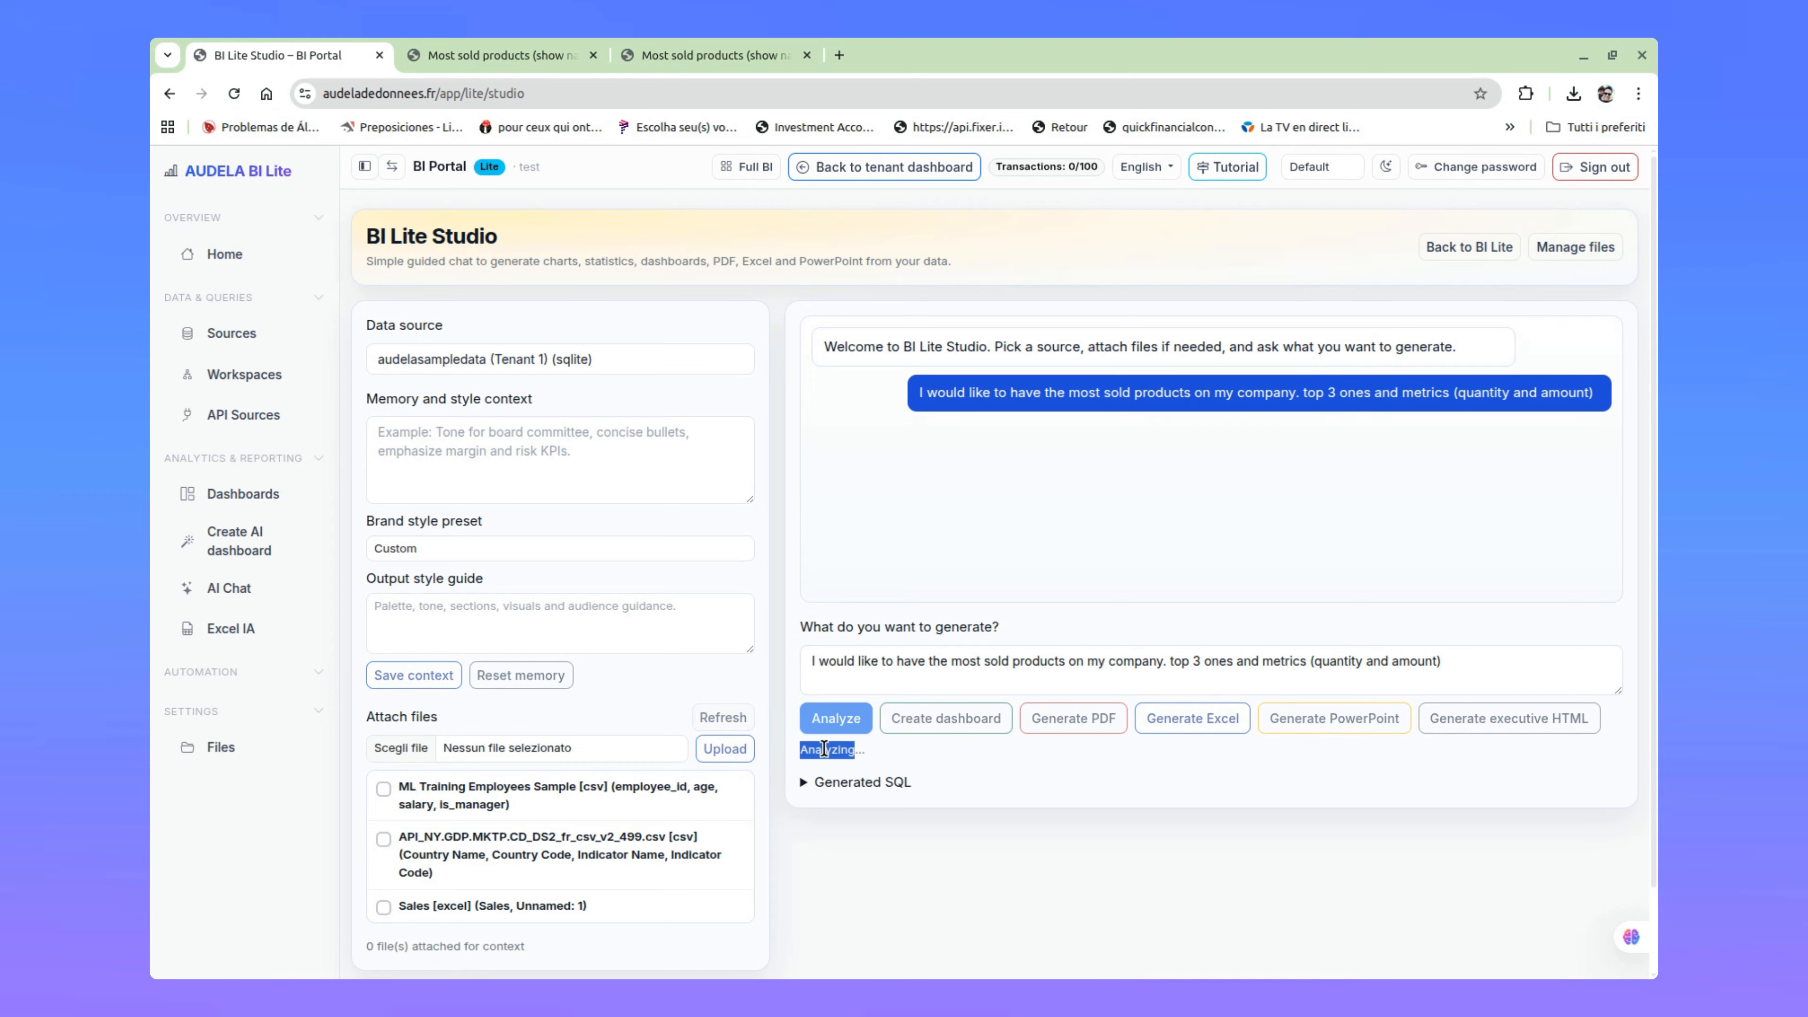
left_click(1478, 457)
Step: Examine the generated pie, bar and donut charts for sales amount and total quantity per product
scroll(1495, 466, "down", 4)
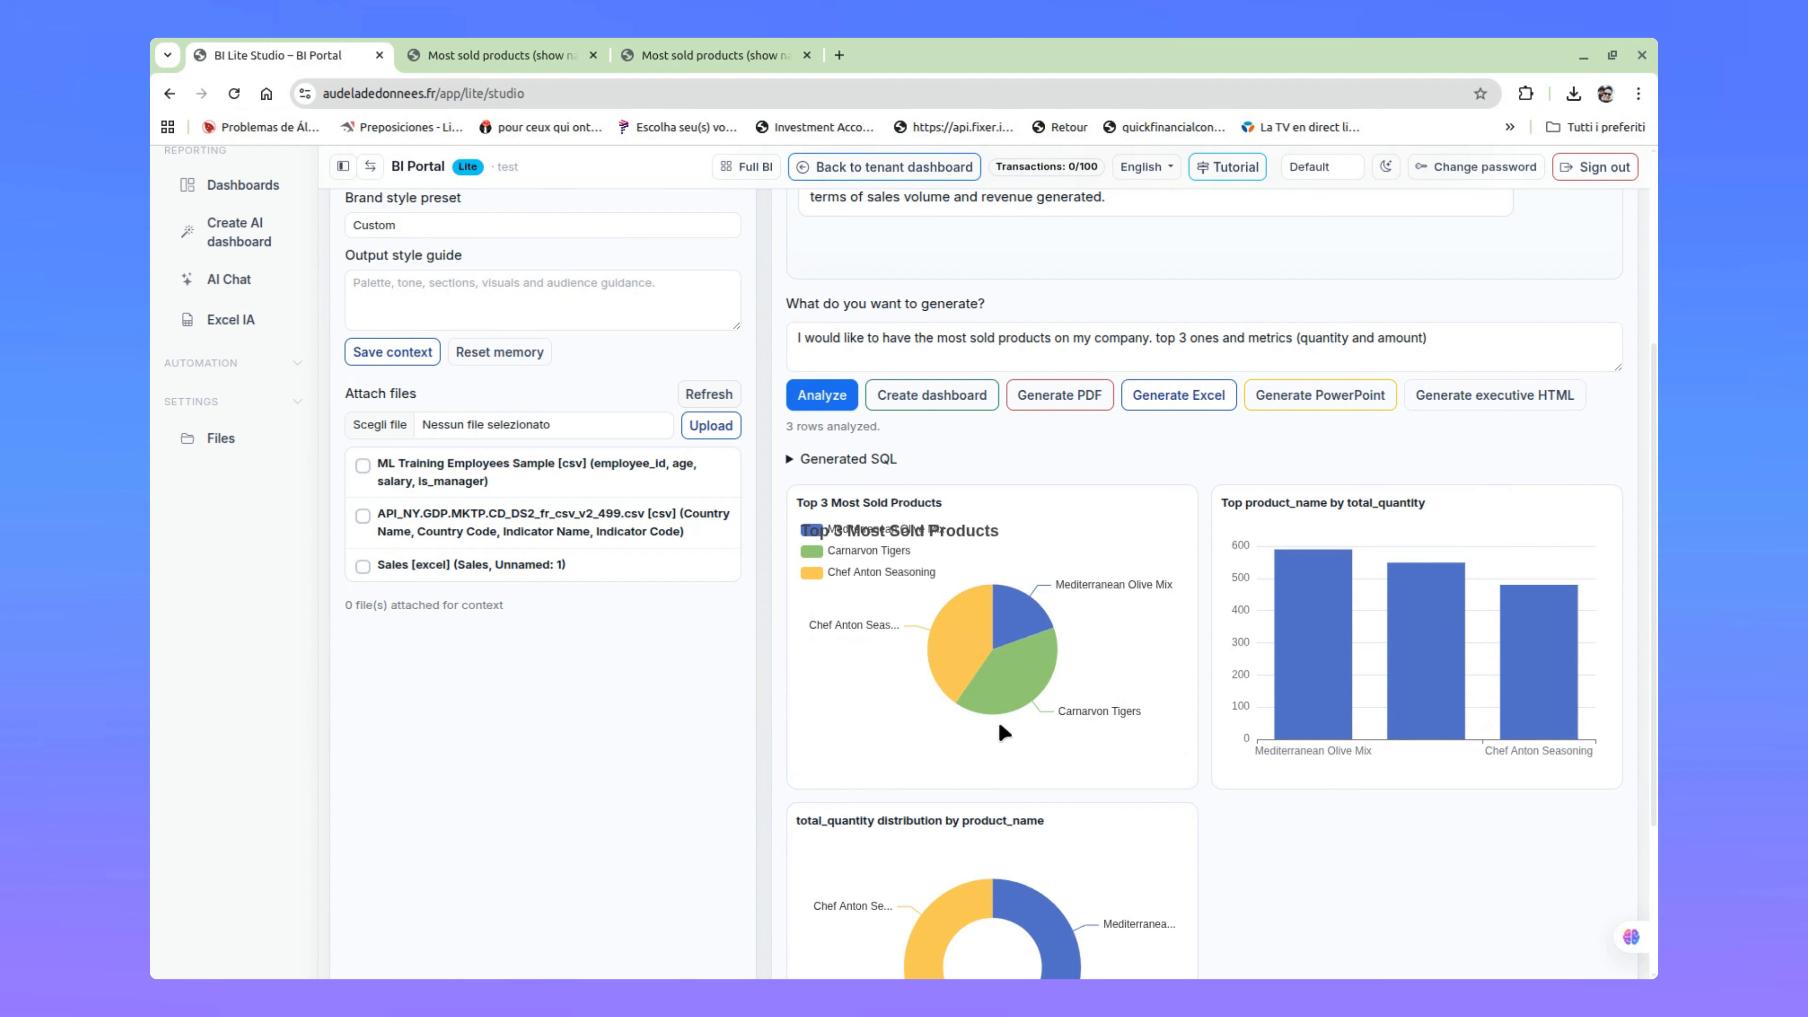
mouse_move(1013, 669)
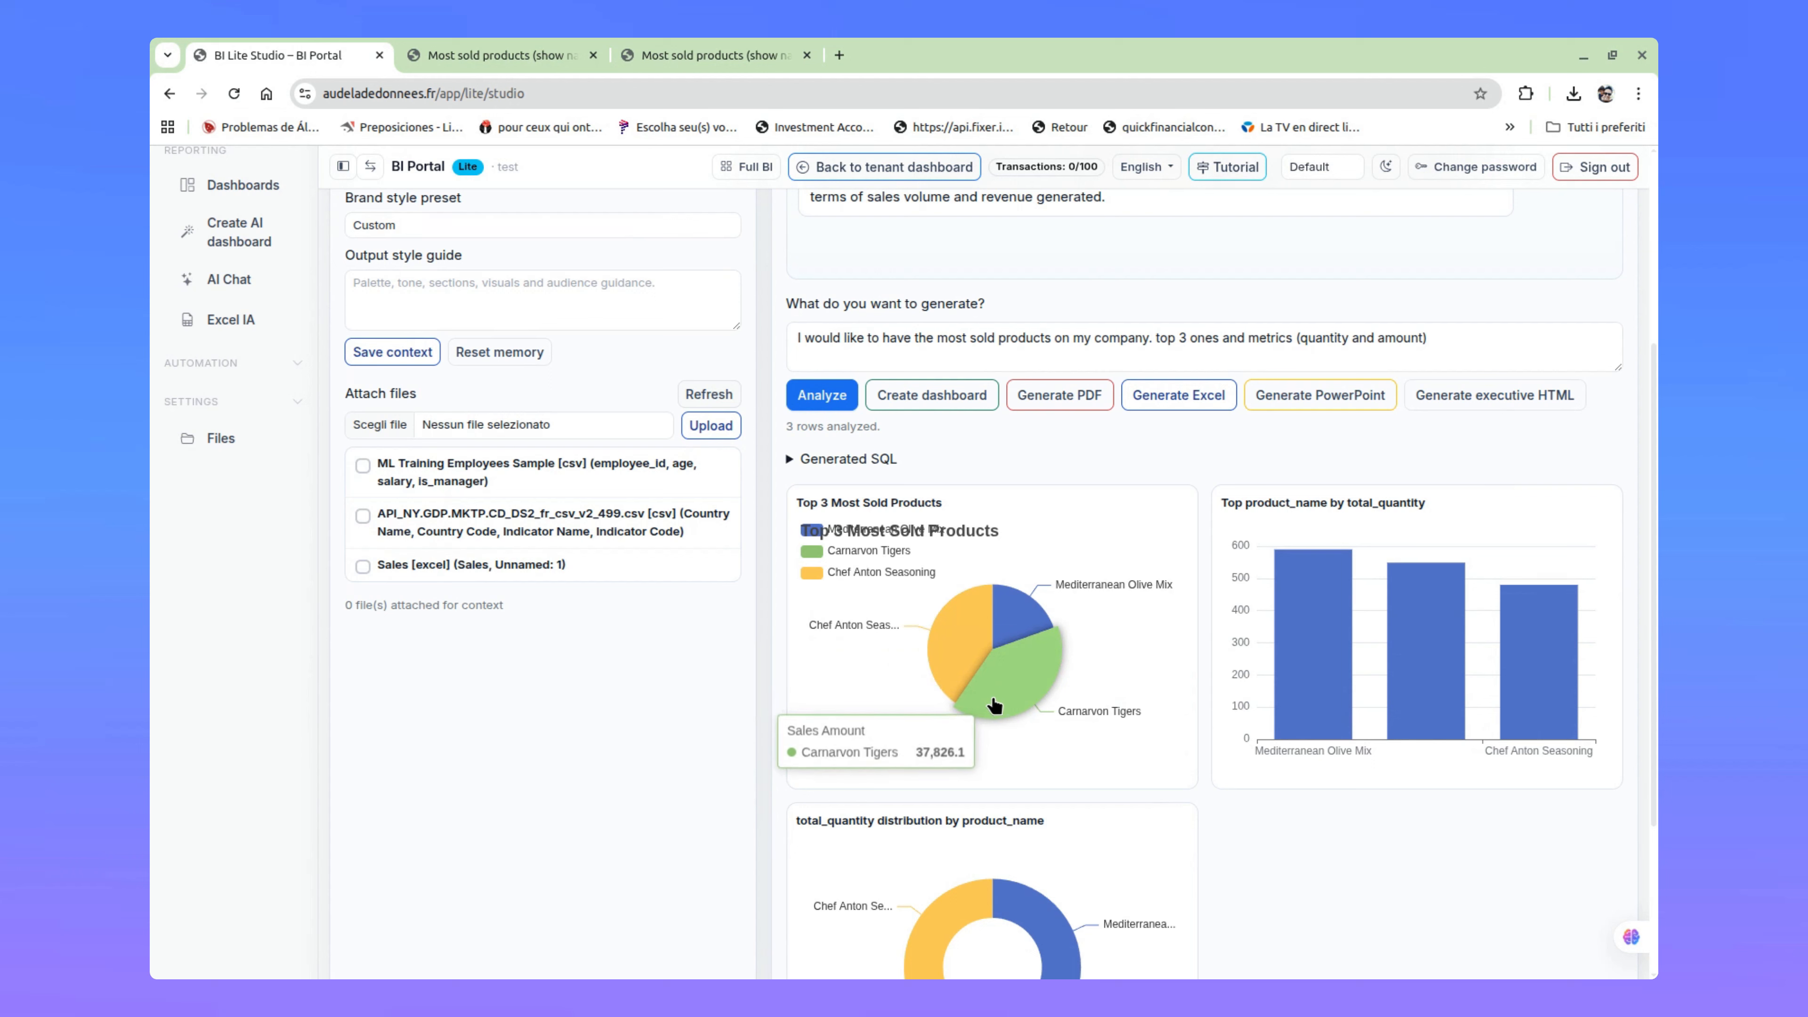
mouse_move(1030, 629)
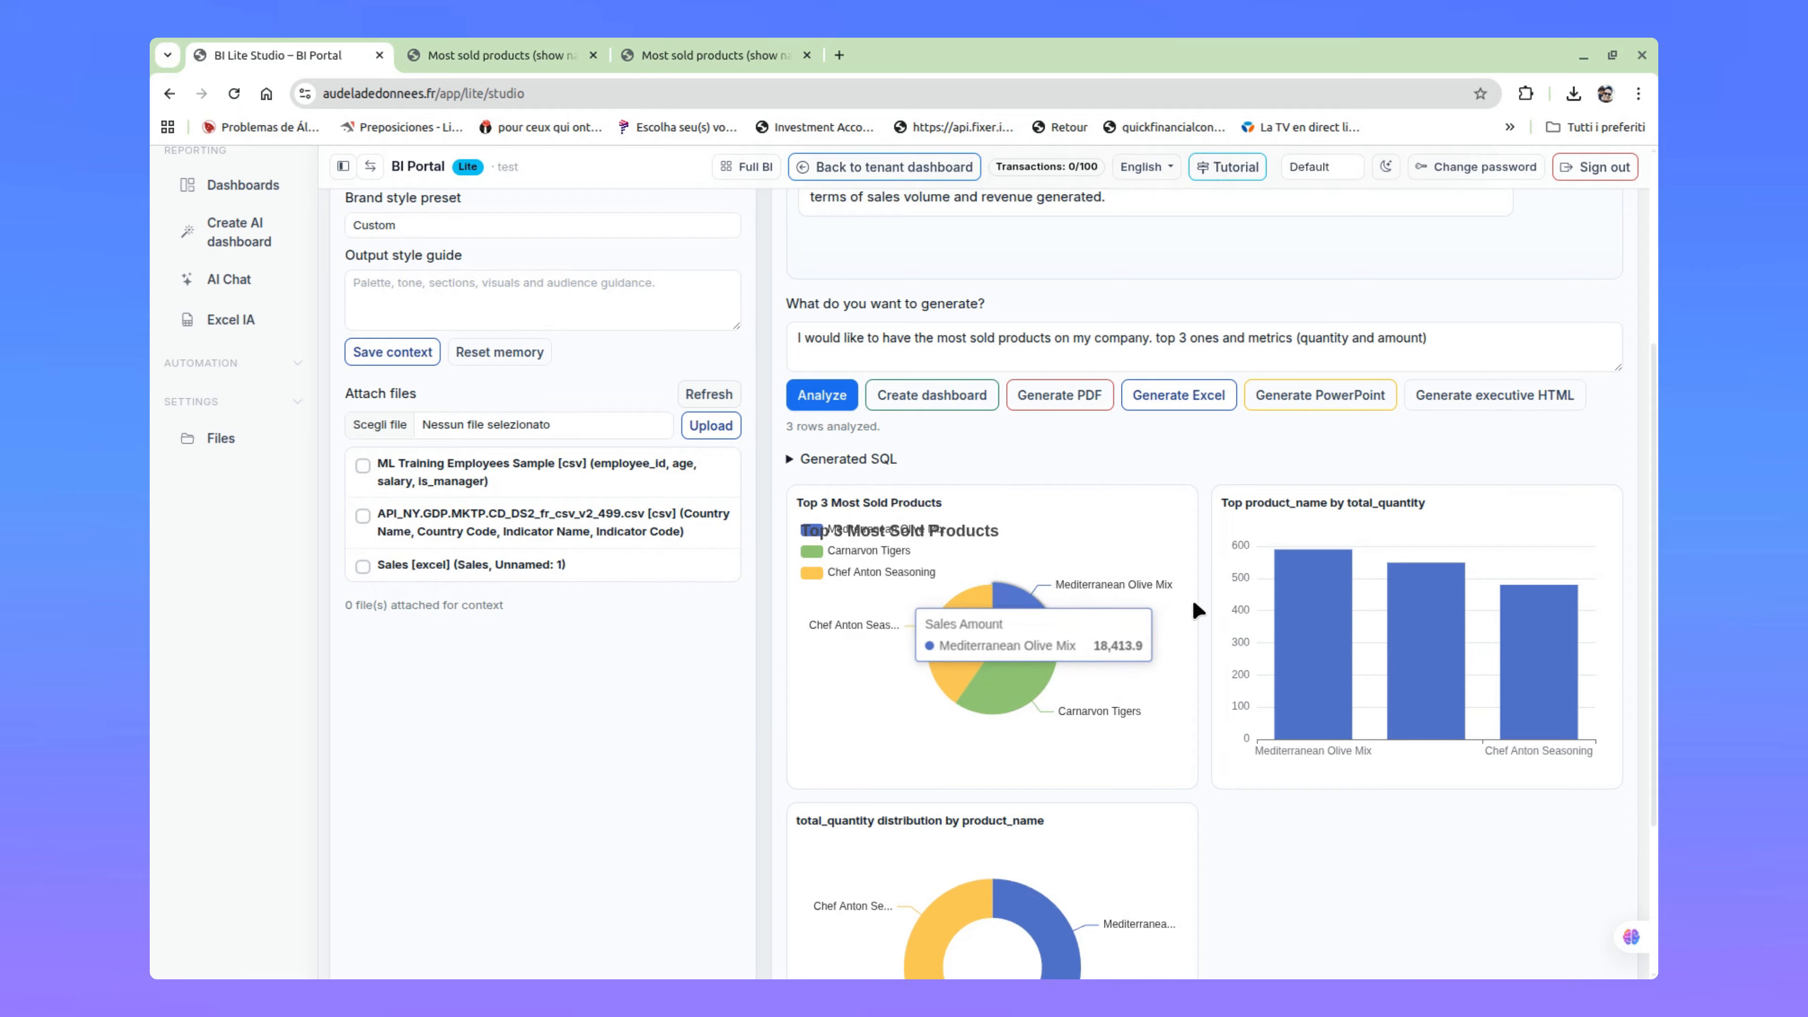
mouse_move(960, 657)
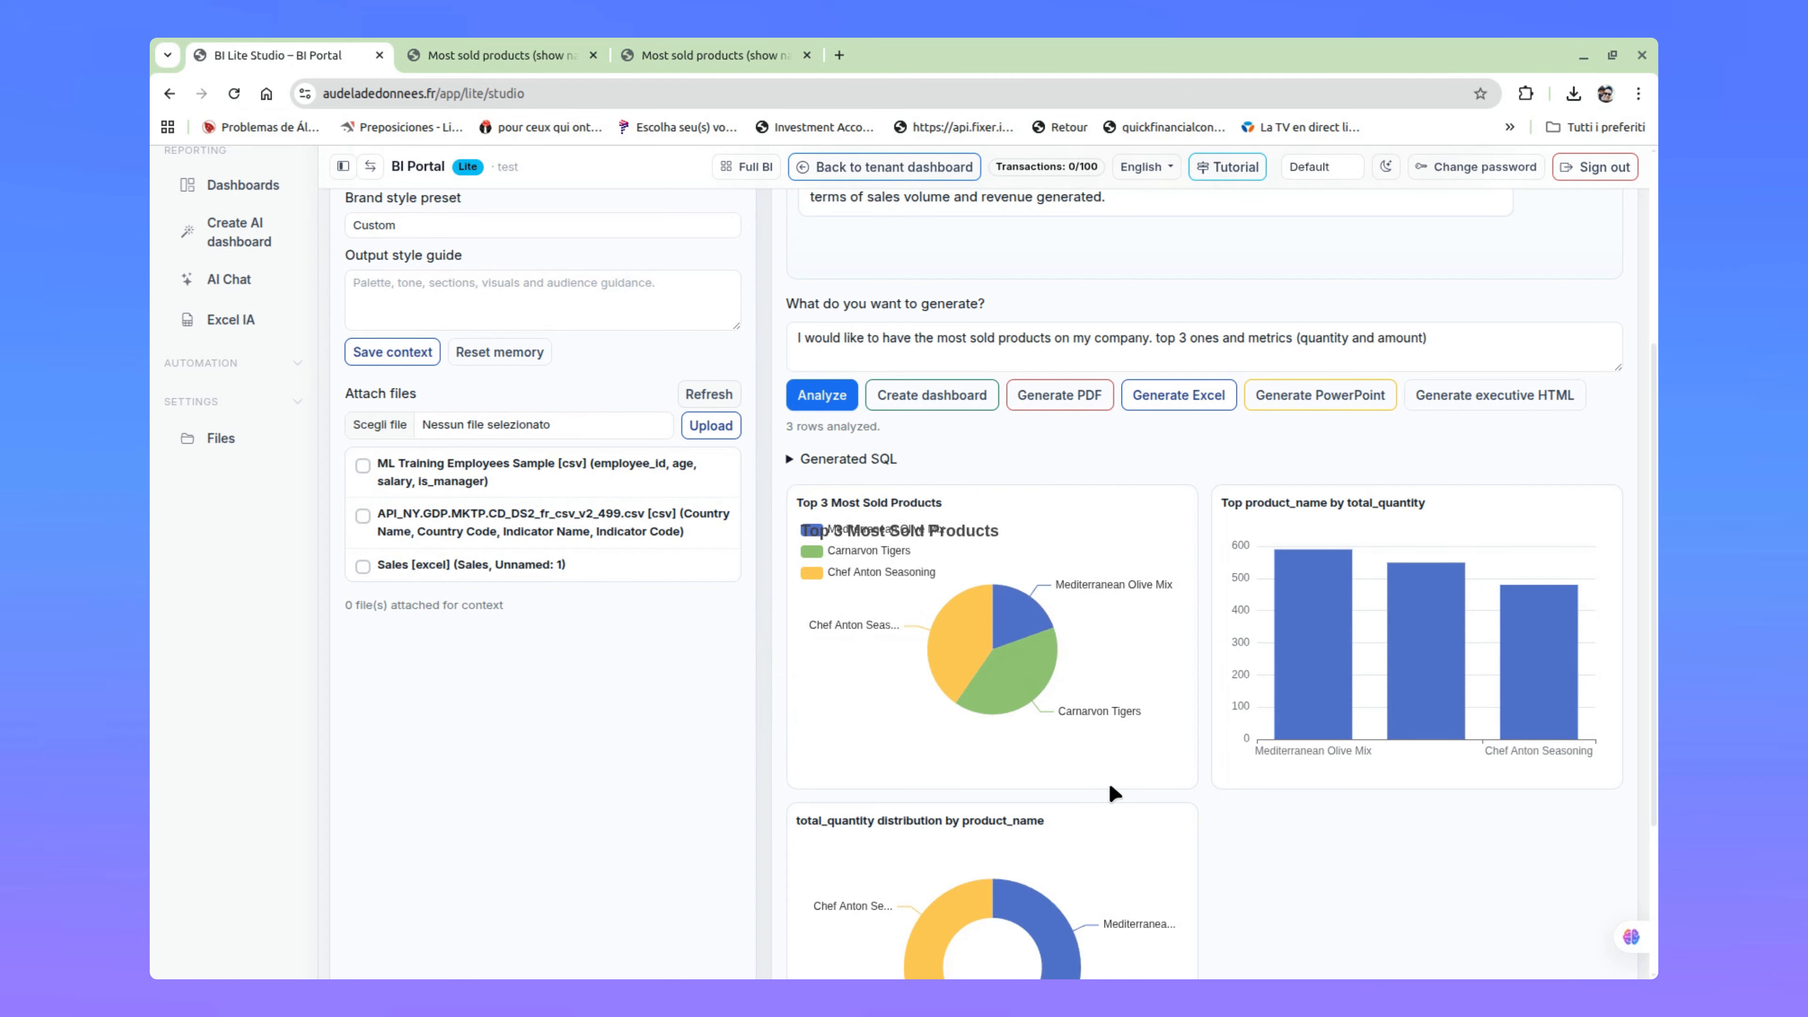
mouse_move(1314, 663)
scroll(1285, 863, "down", 3)
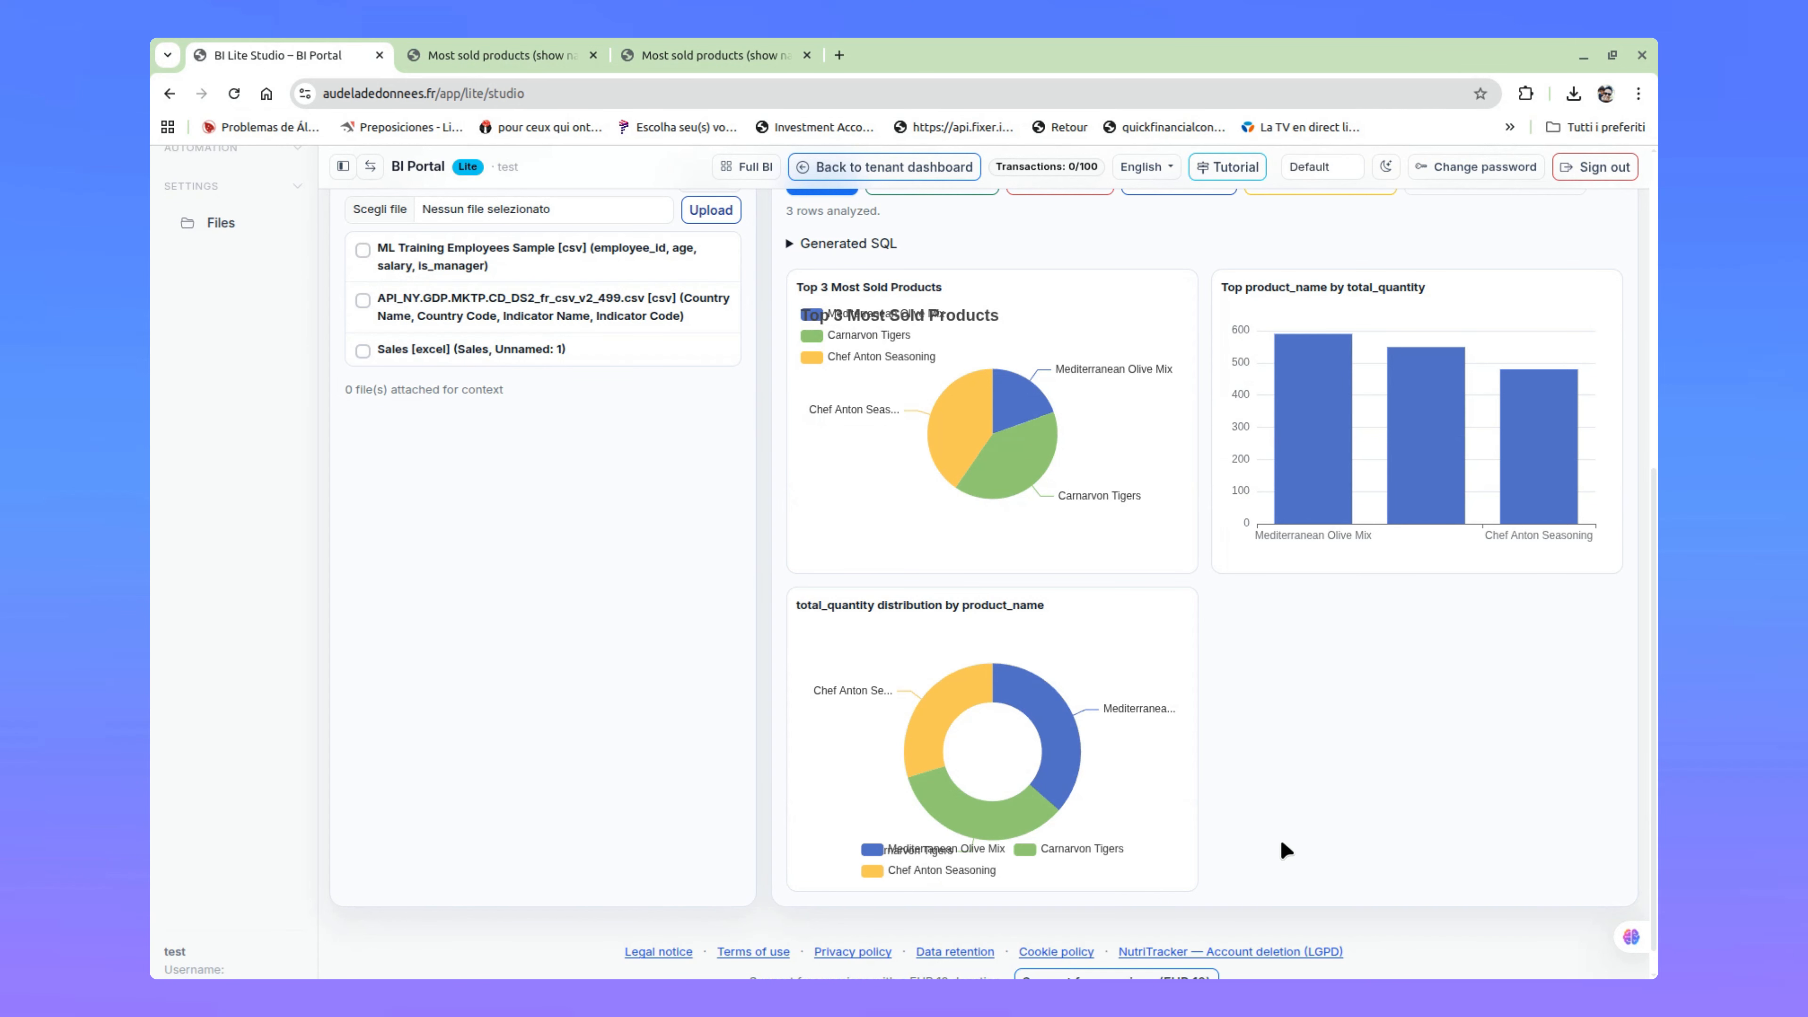
mouse_move(1041, 460)
left_click_drag(1052, 604, 764, 607)
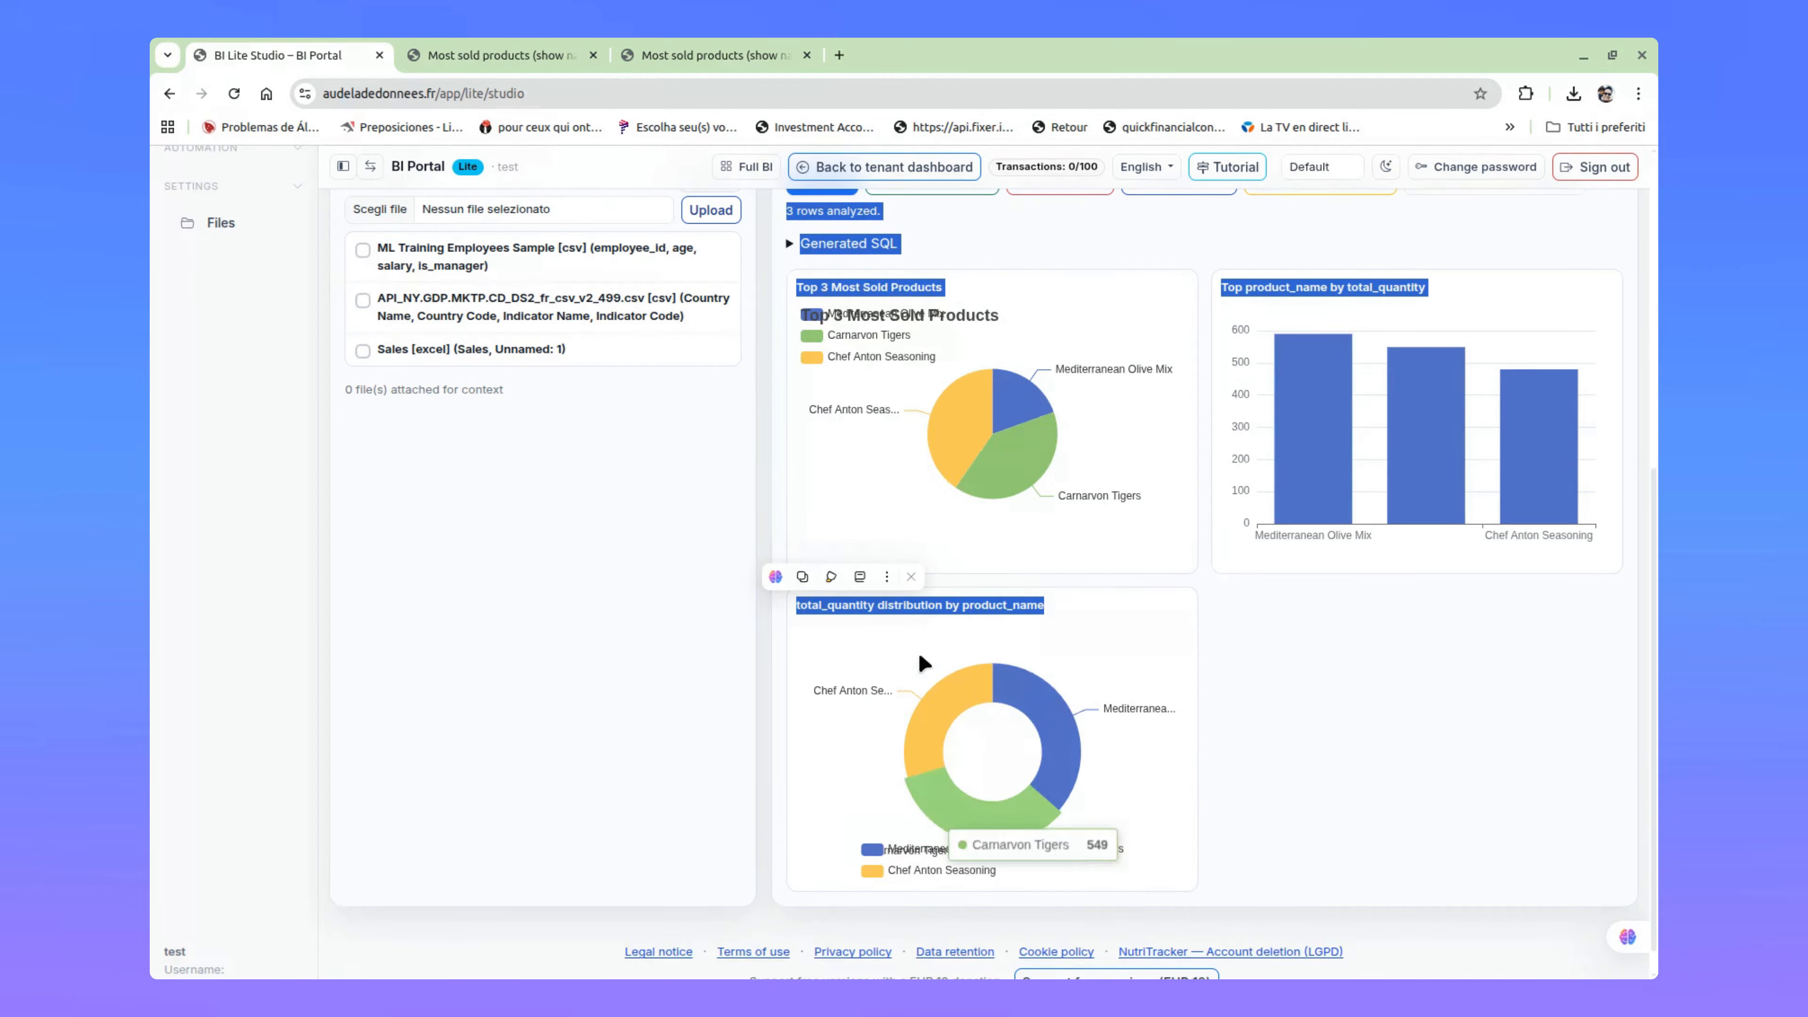
mouse_move(1066, 755)
Step: Expand the generated SQL to read the query behind the charts, and review the written analysis in the chat
scroll(1461, 850, "up", 3)
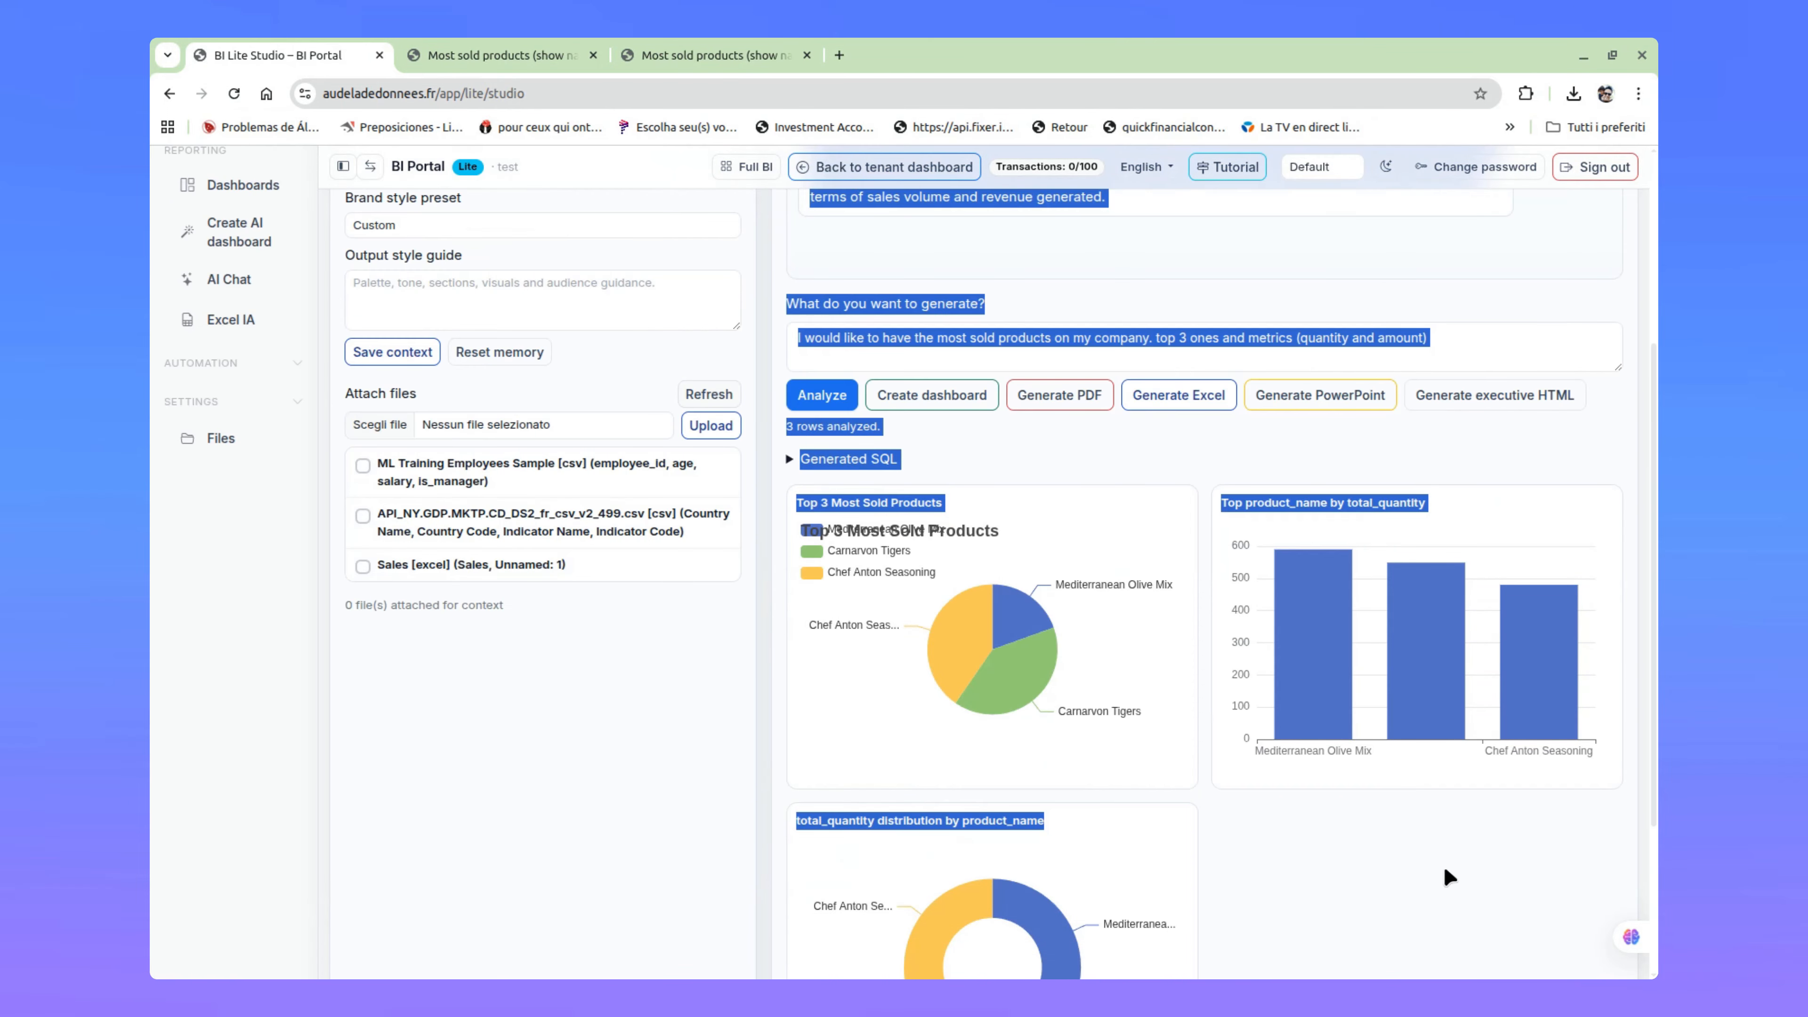
left_click(1140, 459)
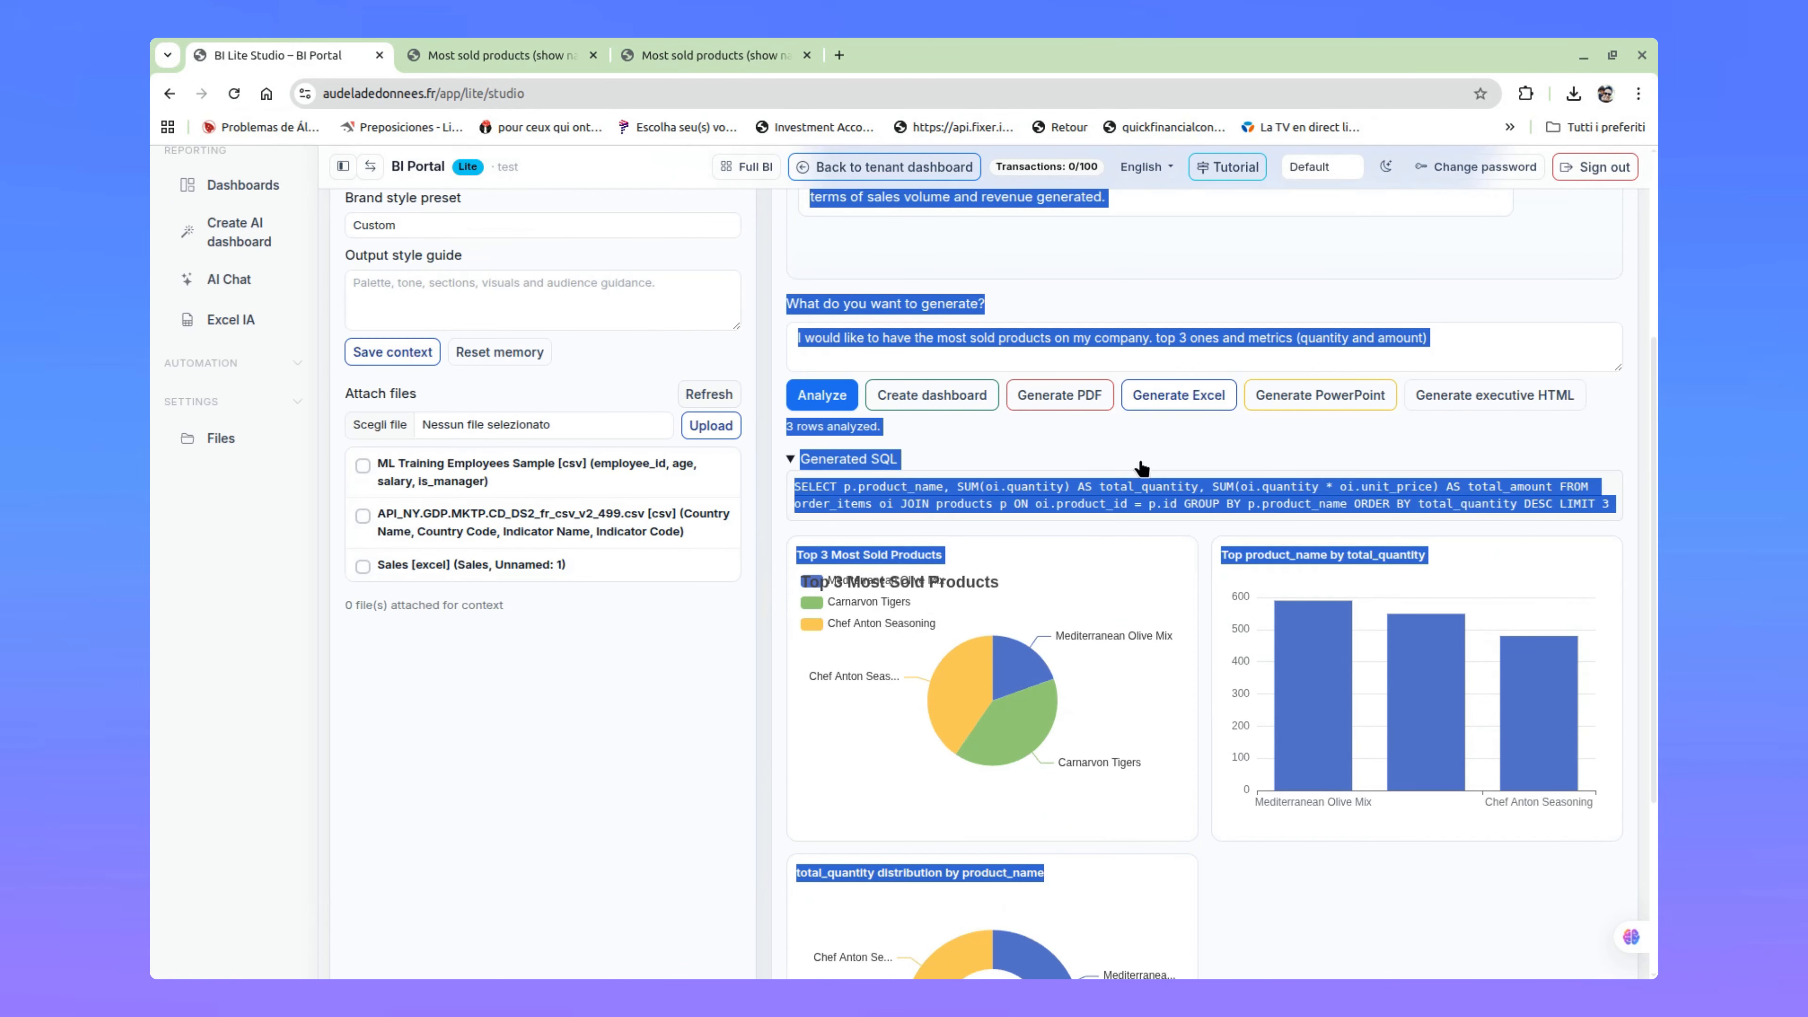
double_click(1201, 503)
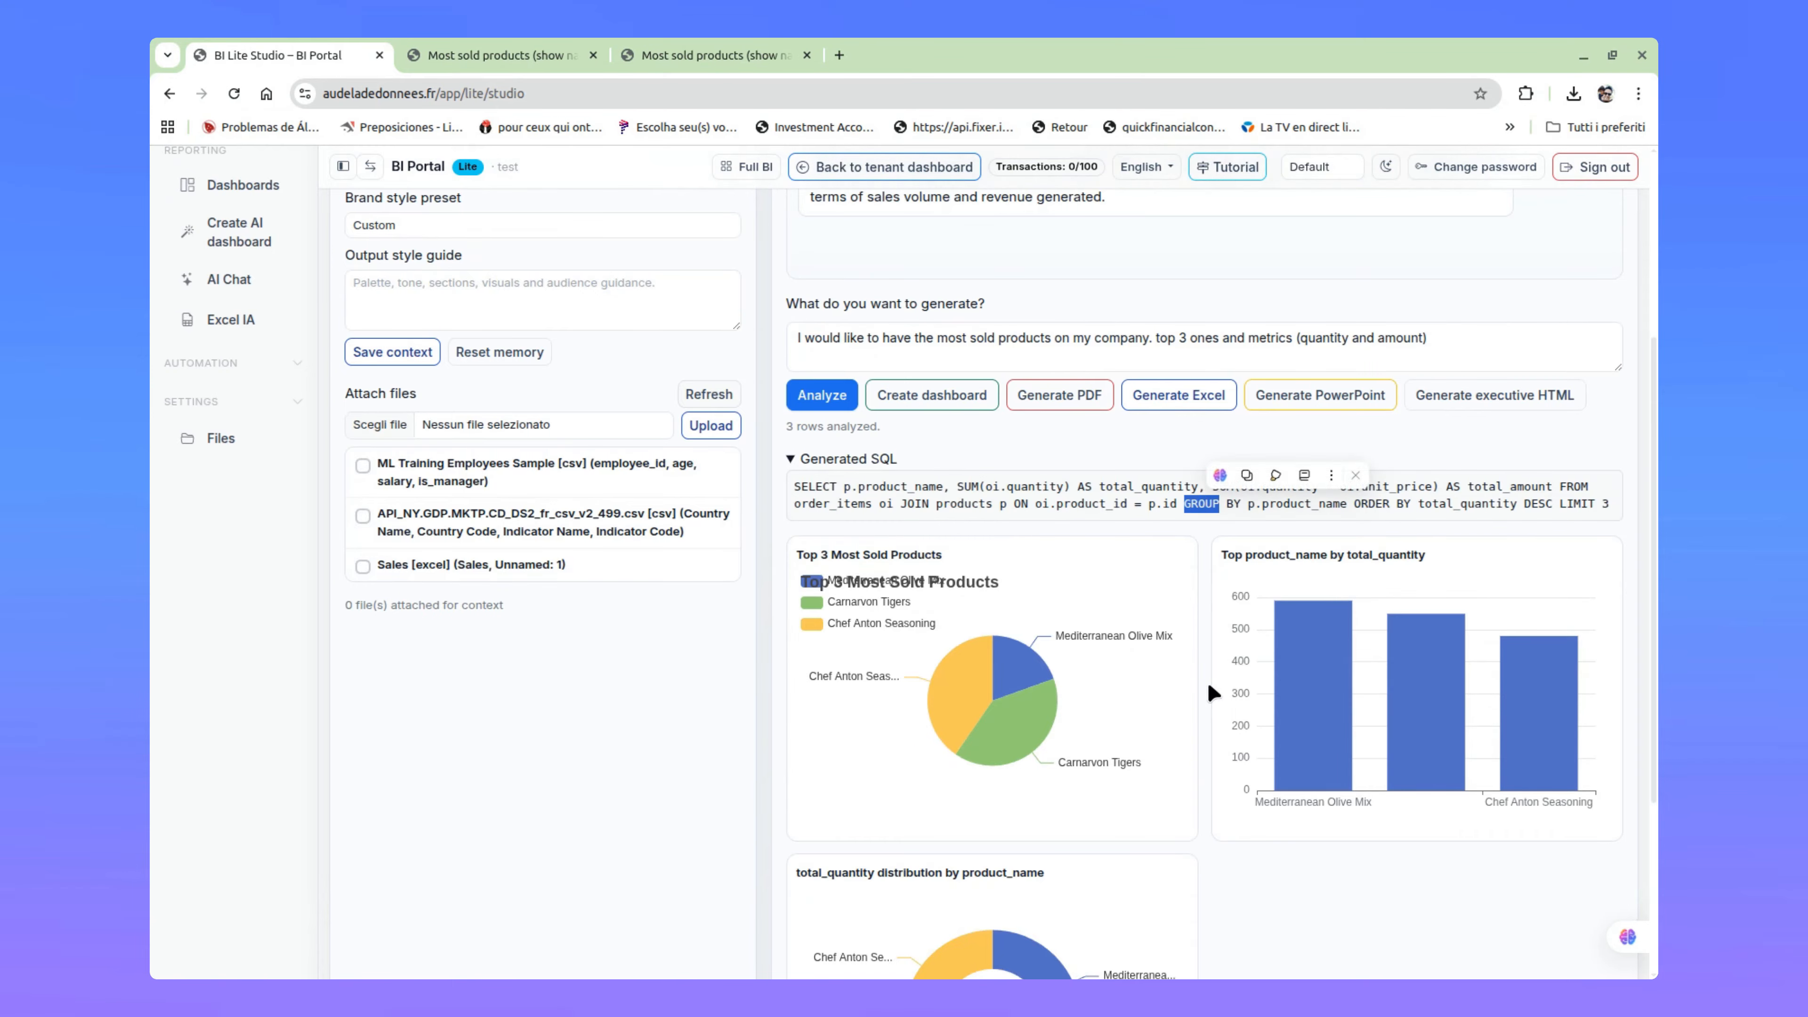
left_click_drag(795, 486, 1654, 512)
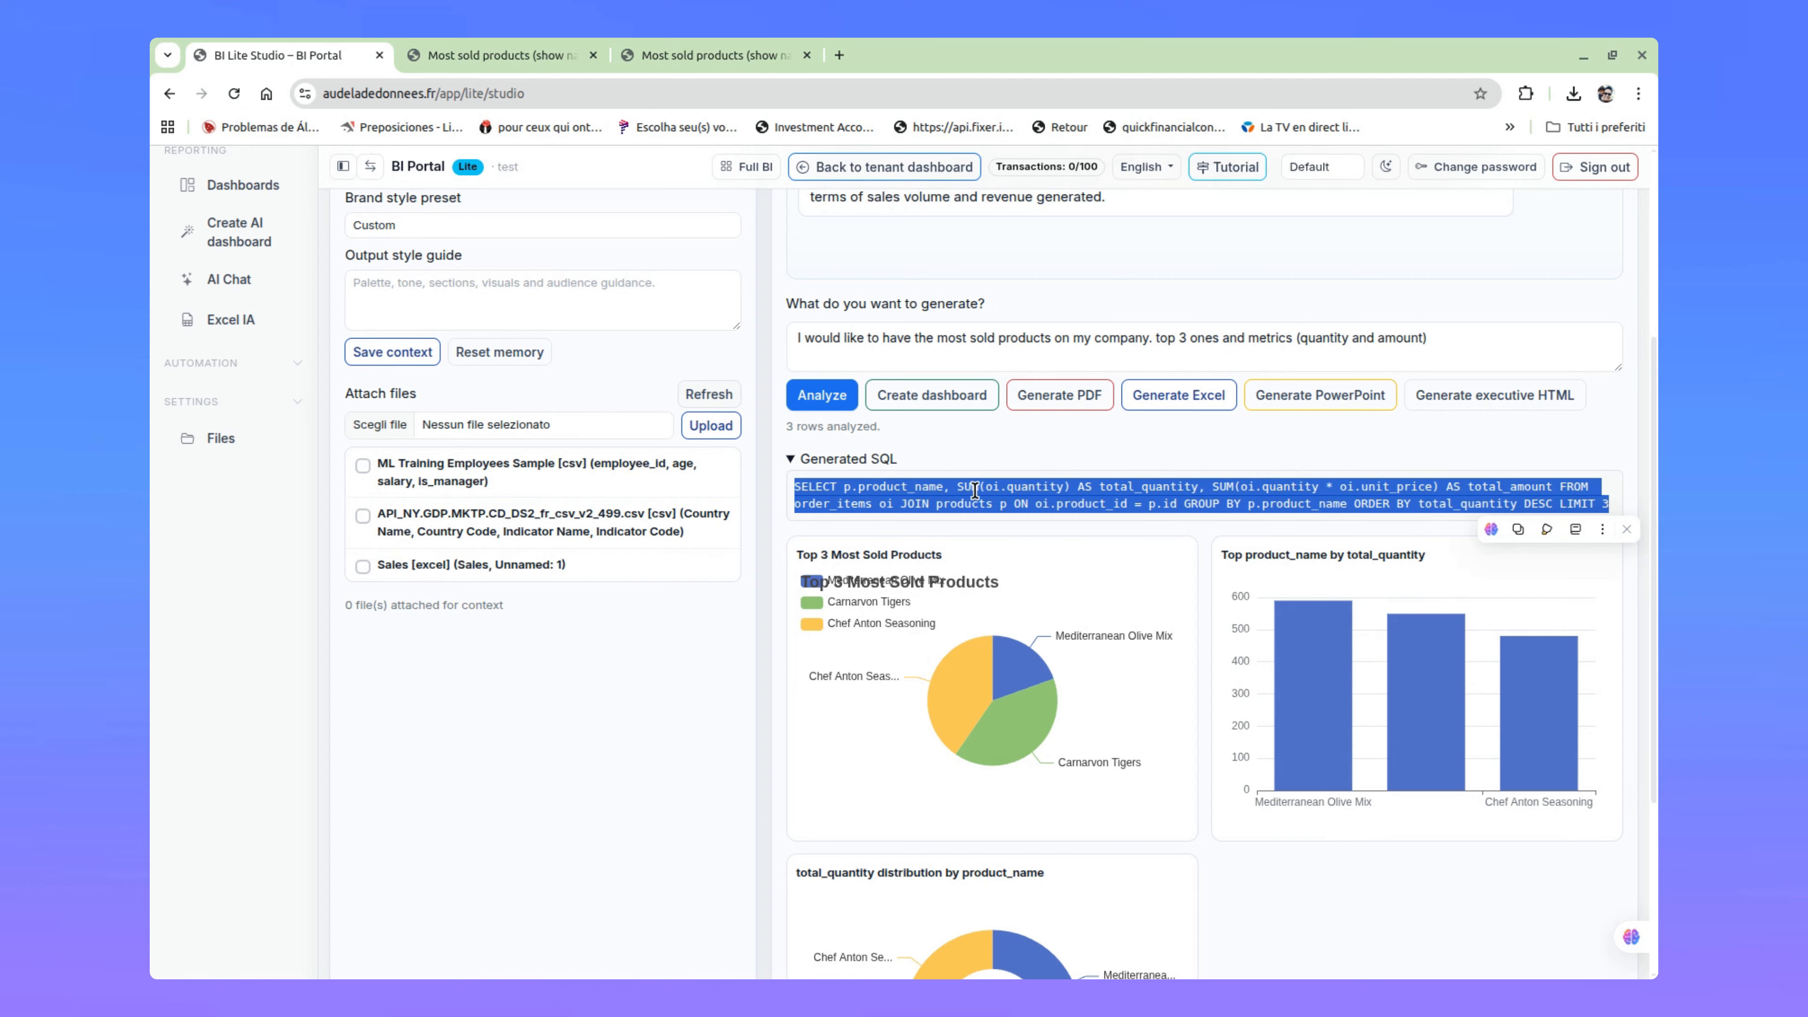
double_click(1089, 505)
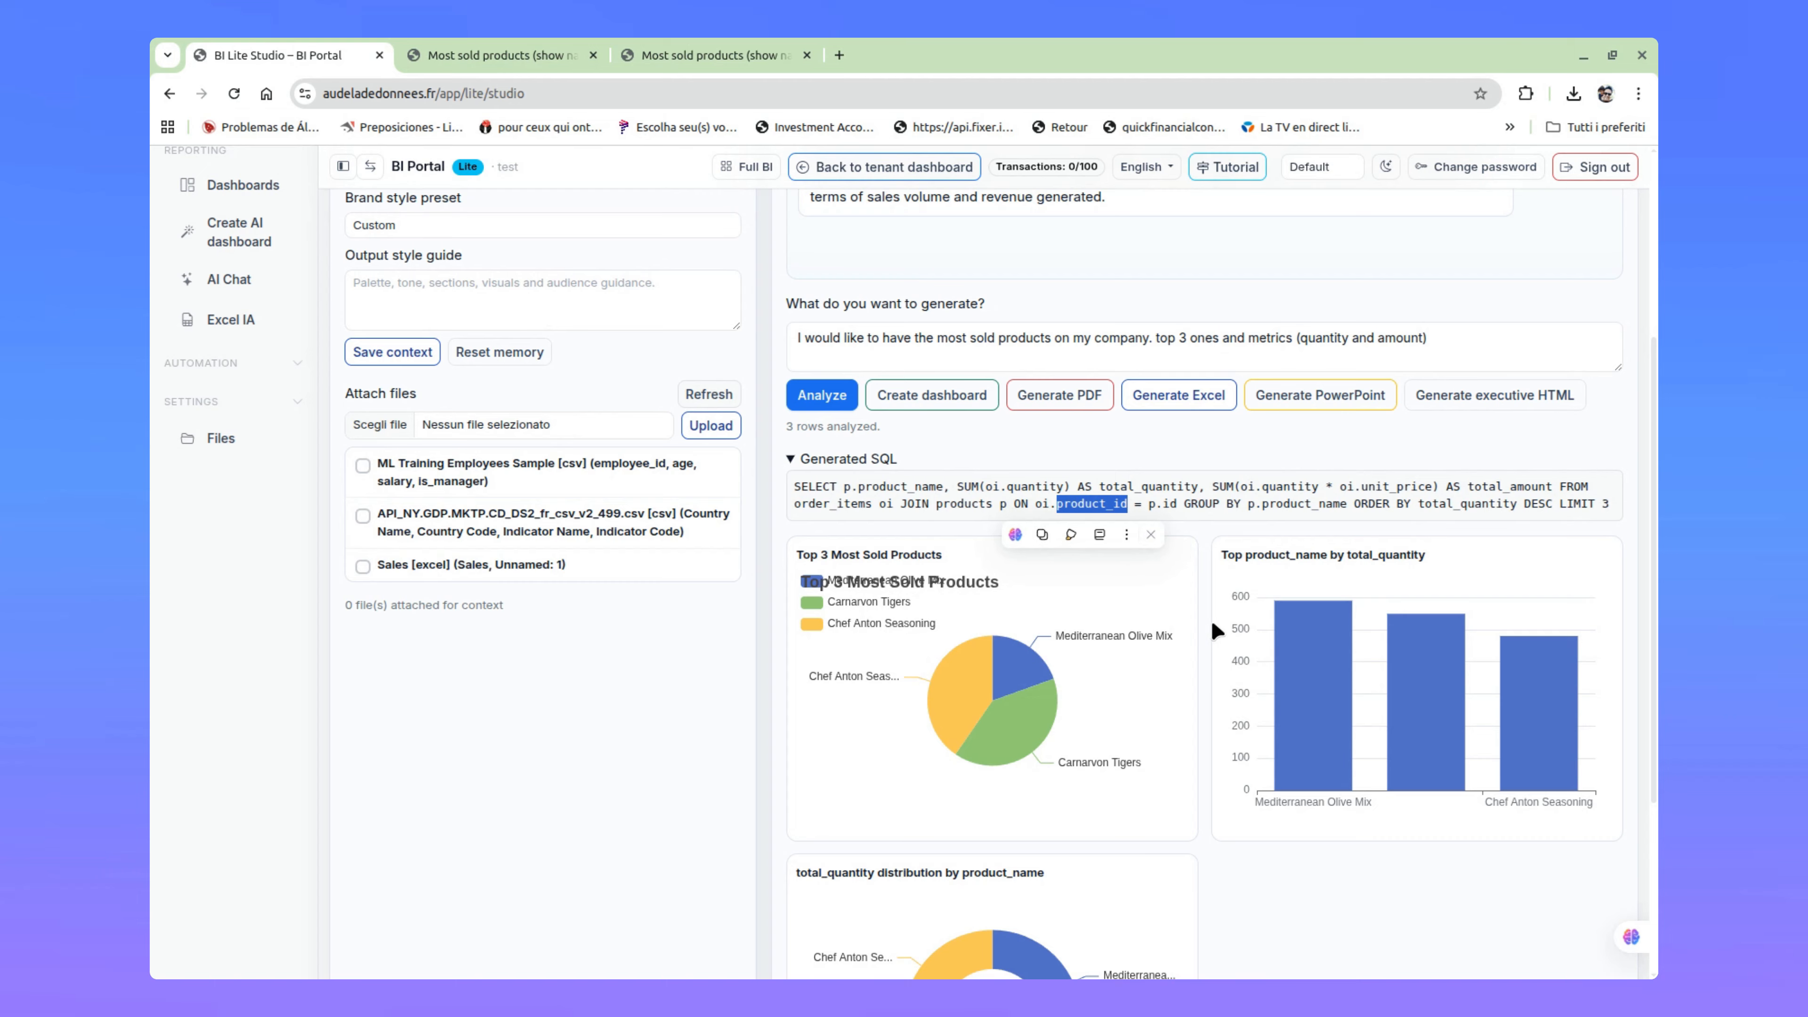
scroll(1247, 552, "up", 3)
scroll(1247, 552, "up", 1)
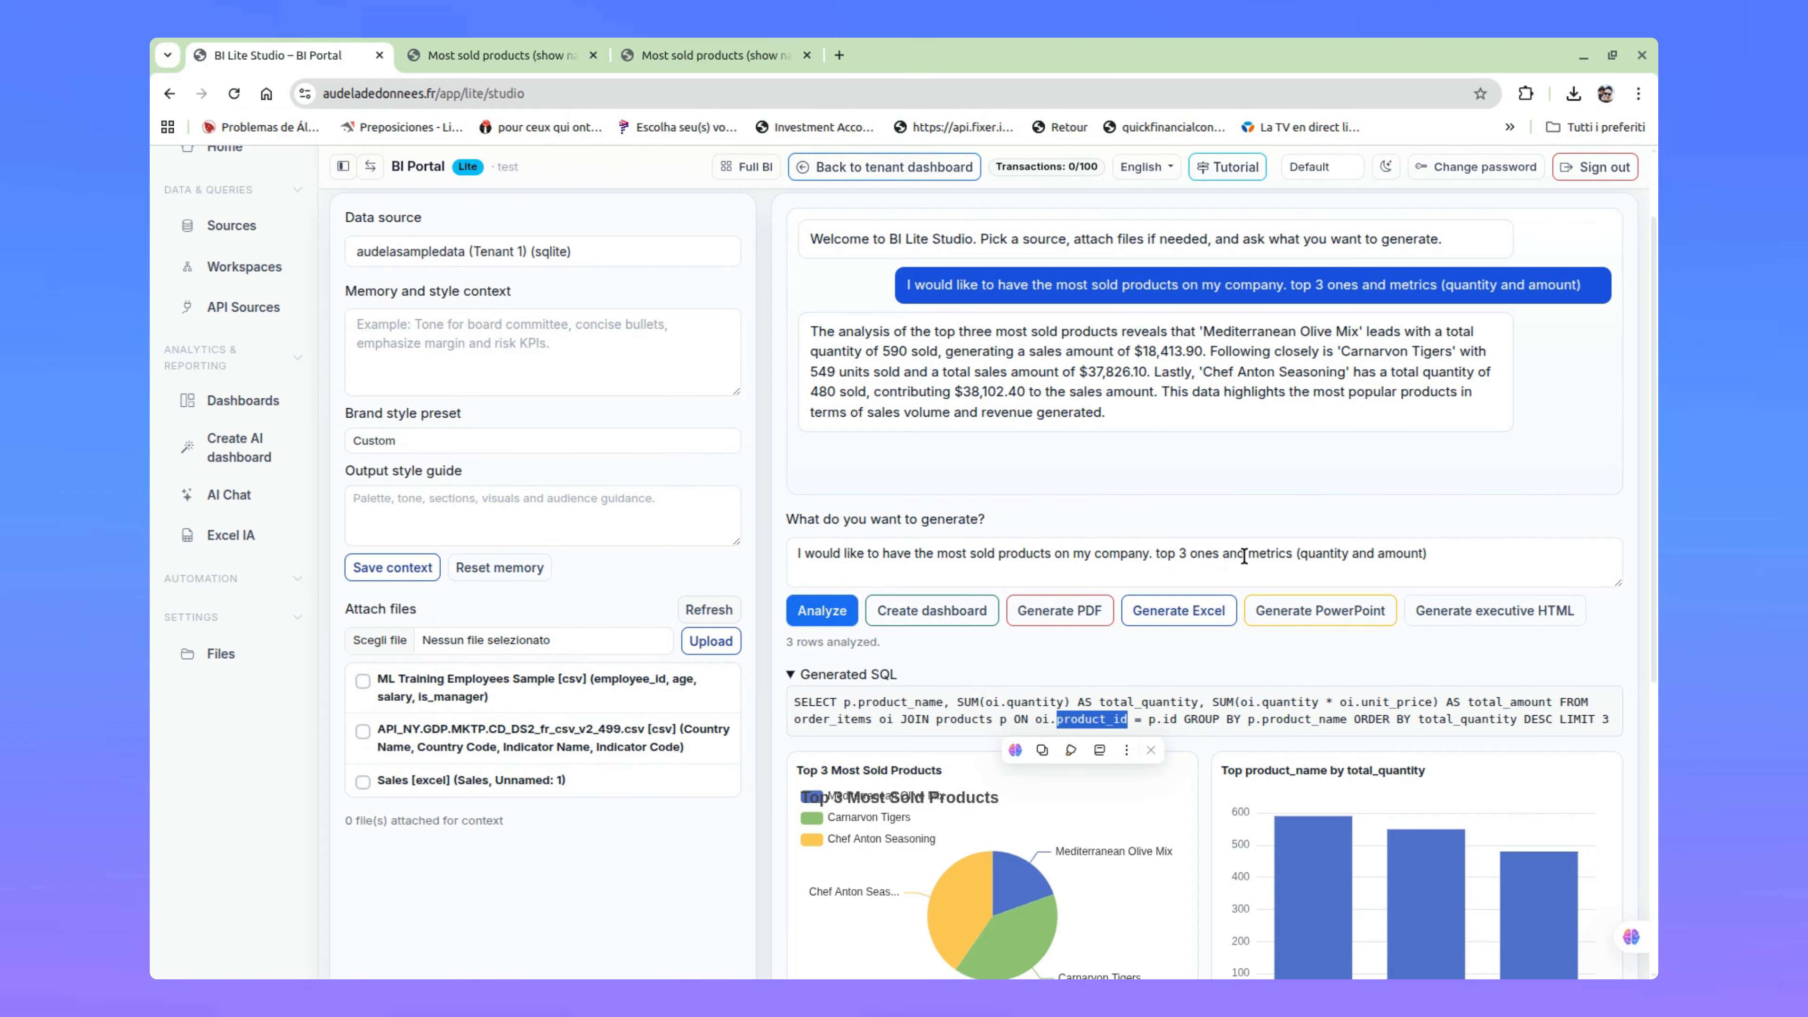
scroll(1243, 556, "up", 3)
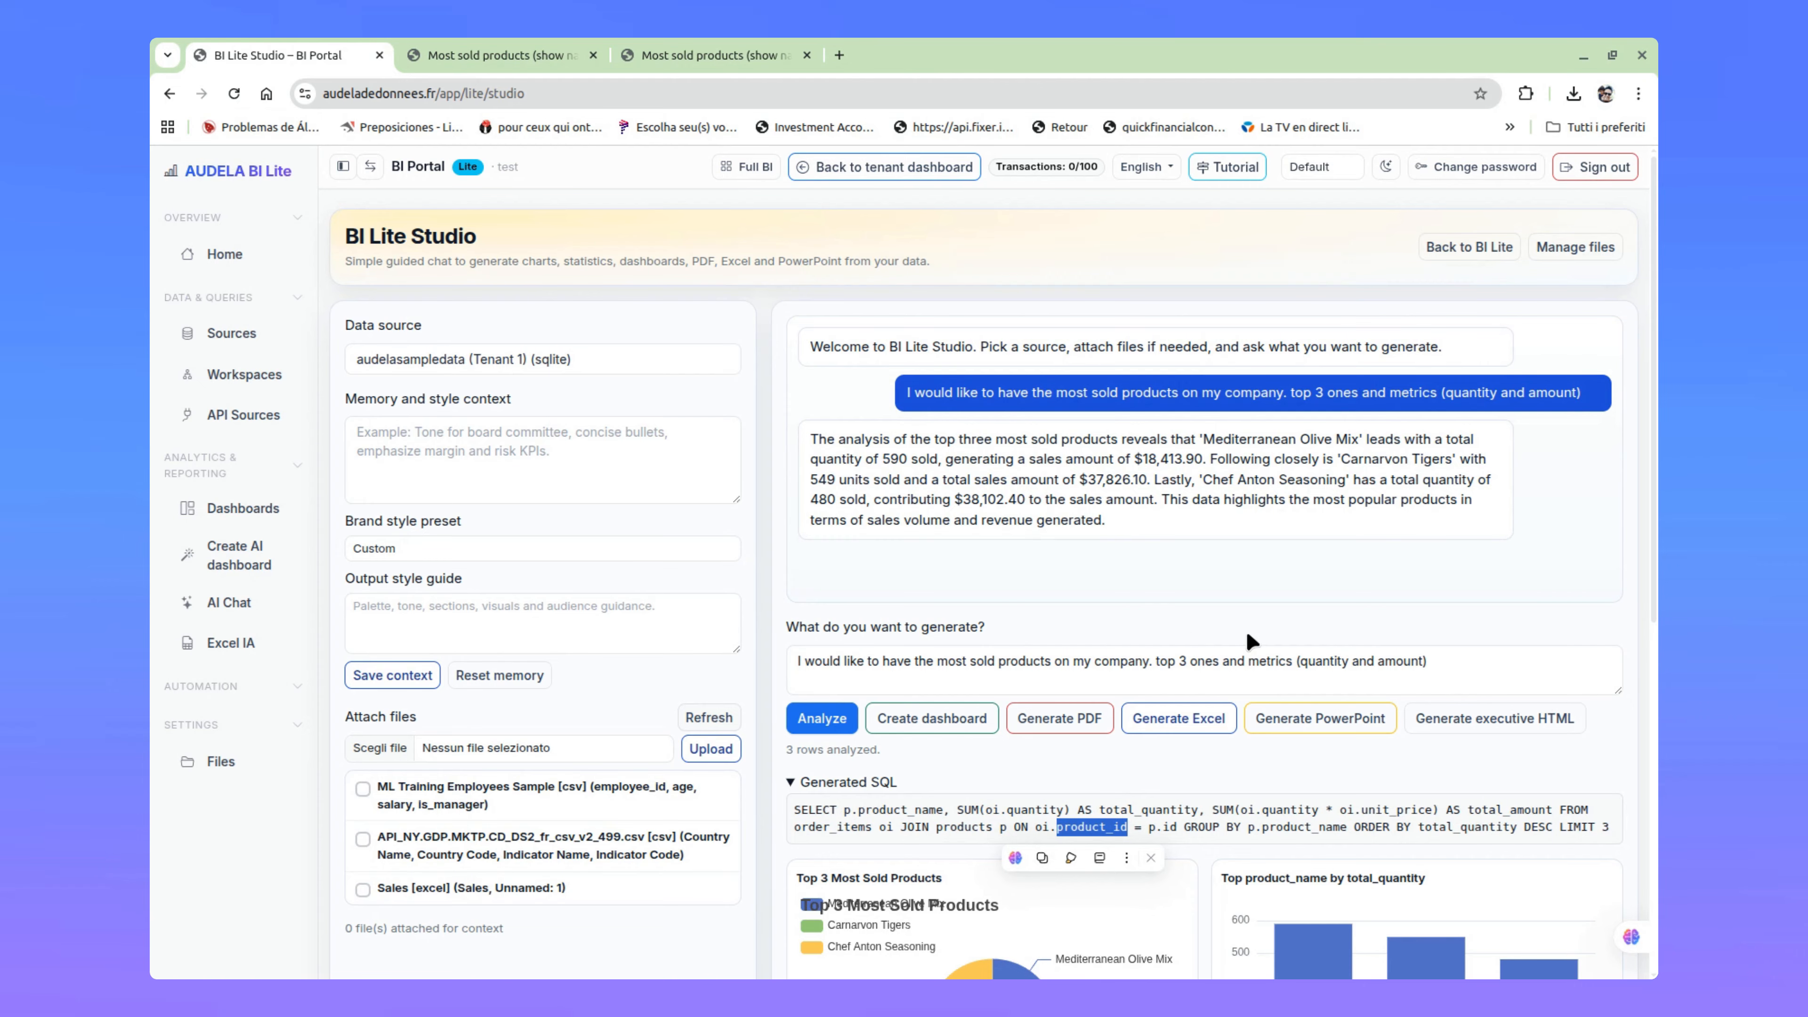
Step: Preview the executive HTML templates and generate the executive HTML report with the Executive Dashboard layout
left_click(1484, 730)
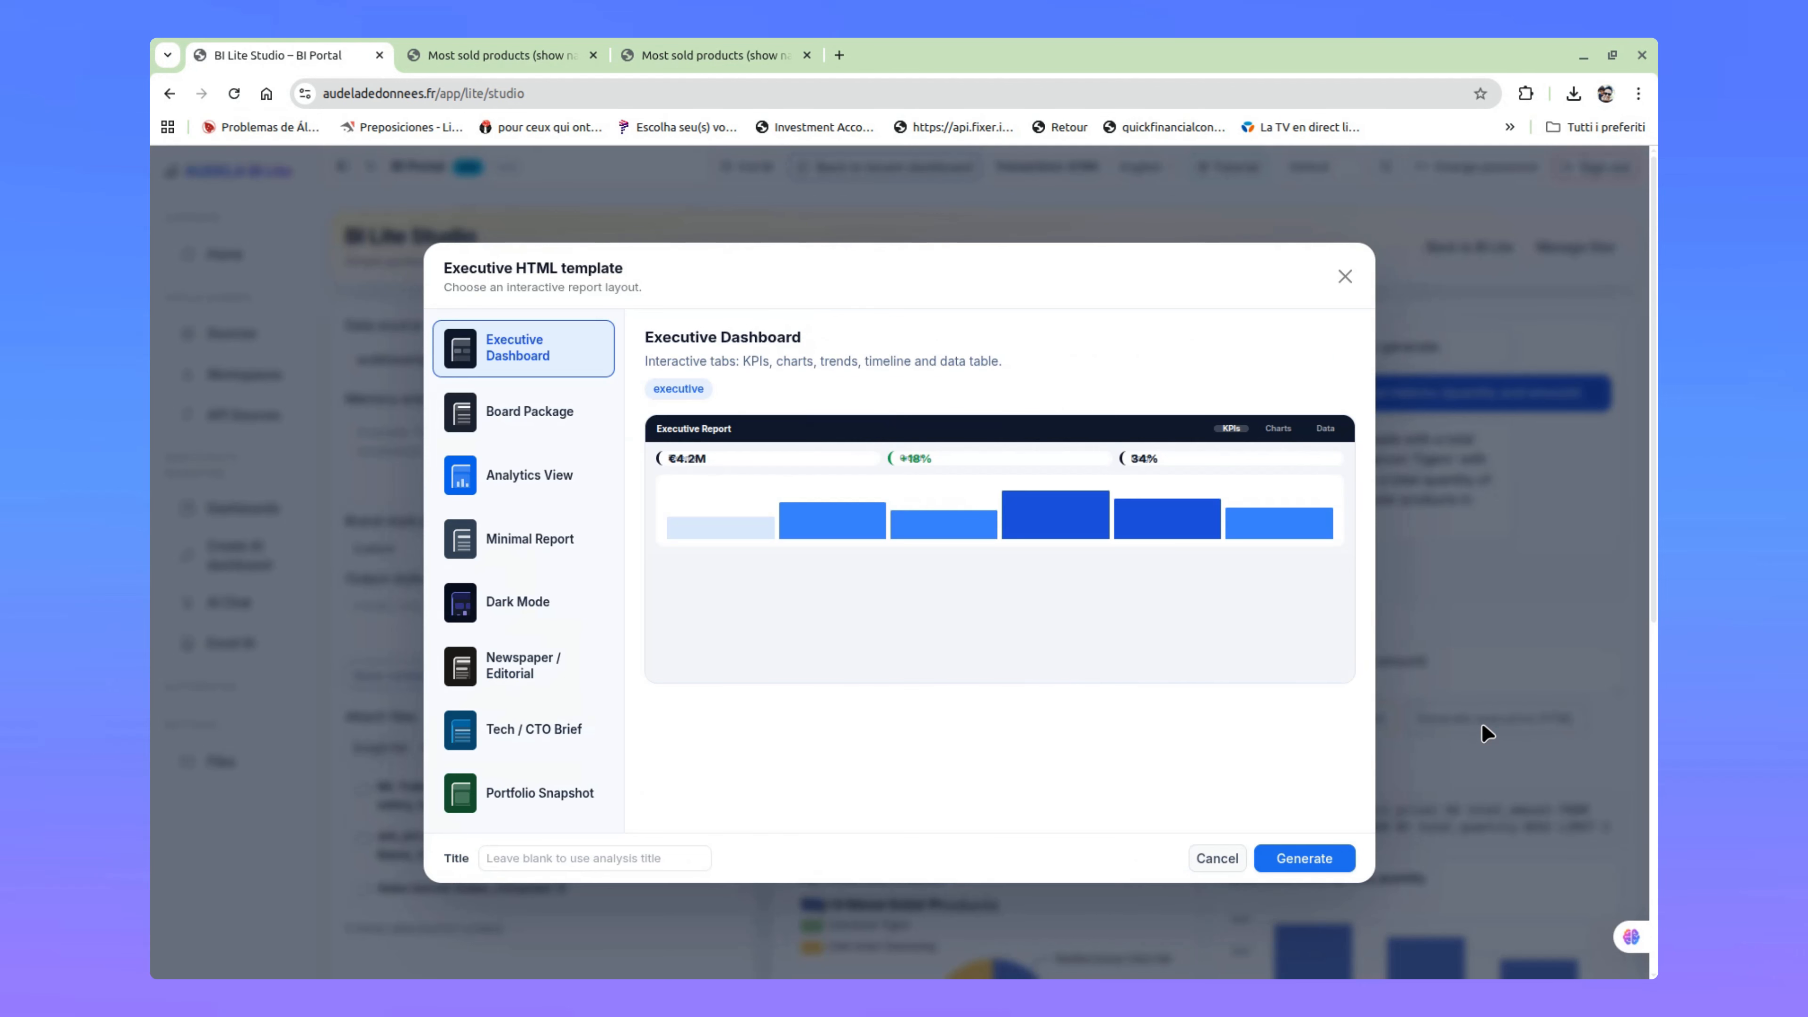
left_click(486, 428)
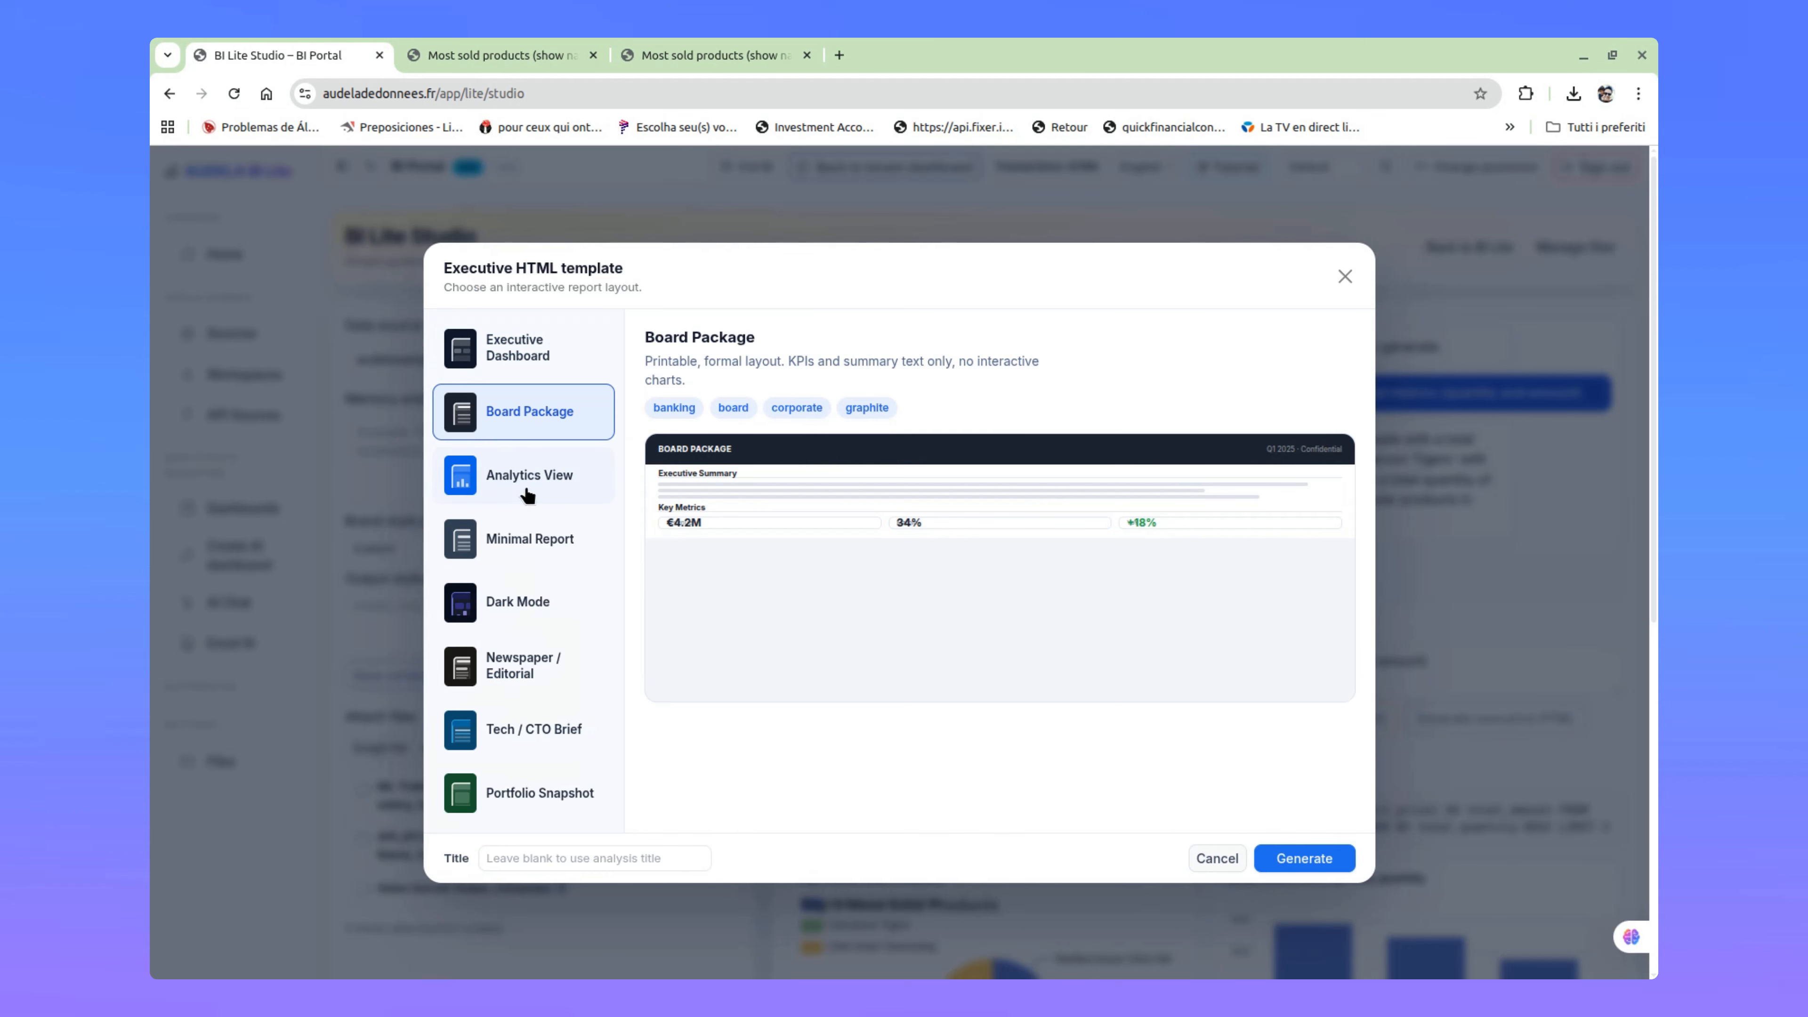
left_click(527, 480)
left_click(526, 549)
left_click(548, 612)
left_click(547, 649)
left_click(532, 734)
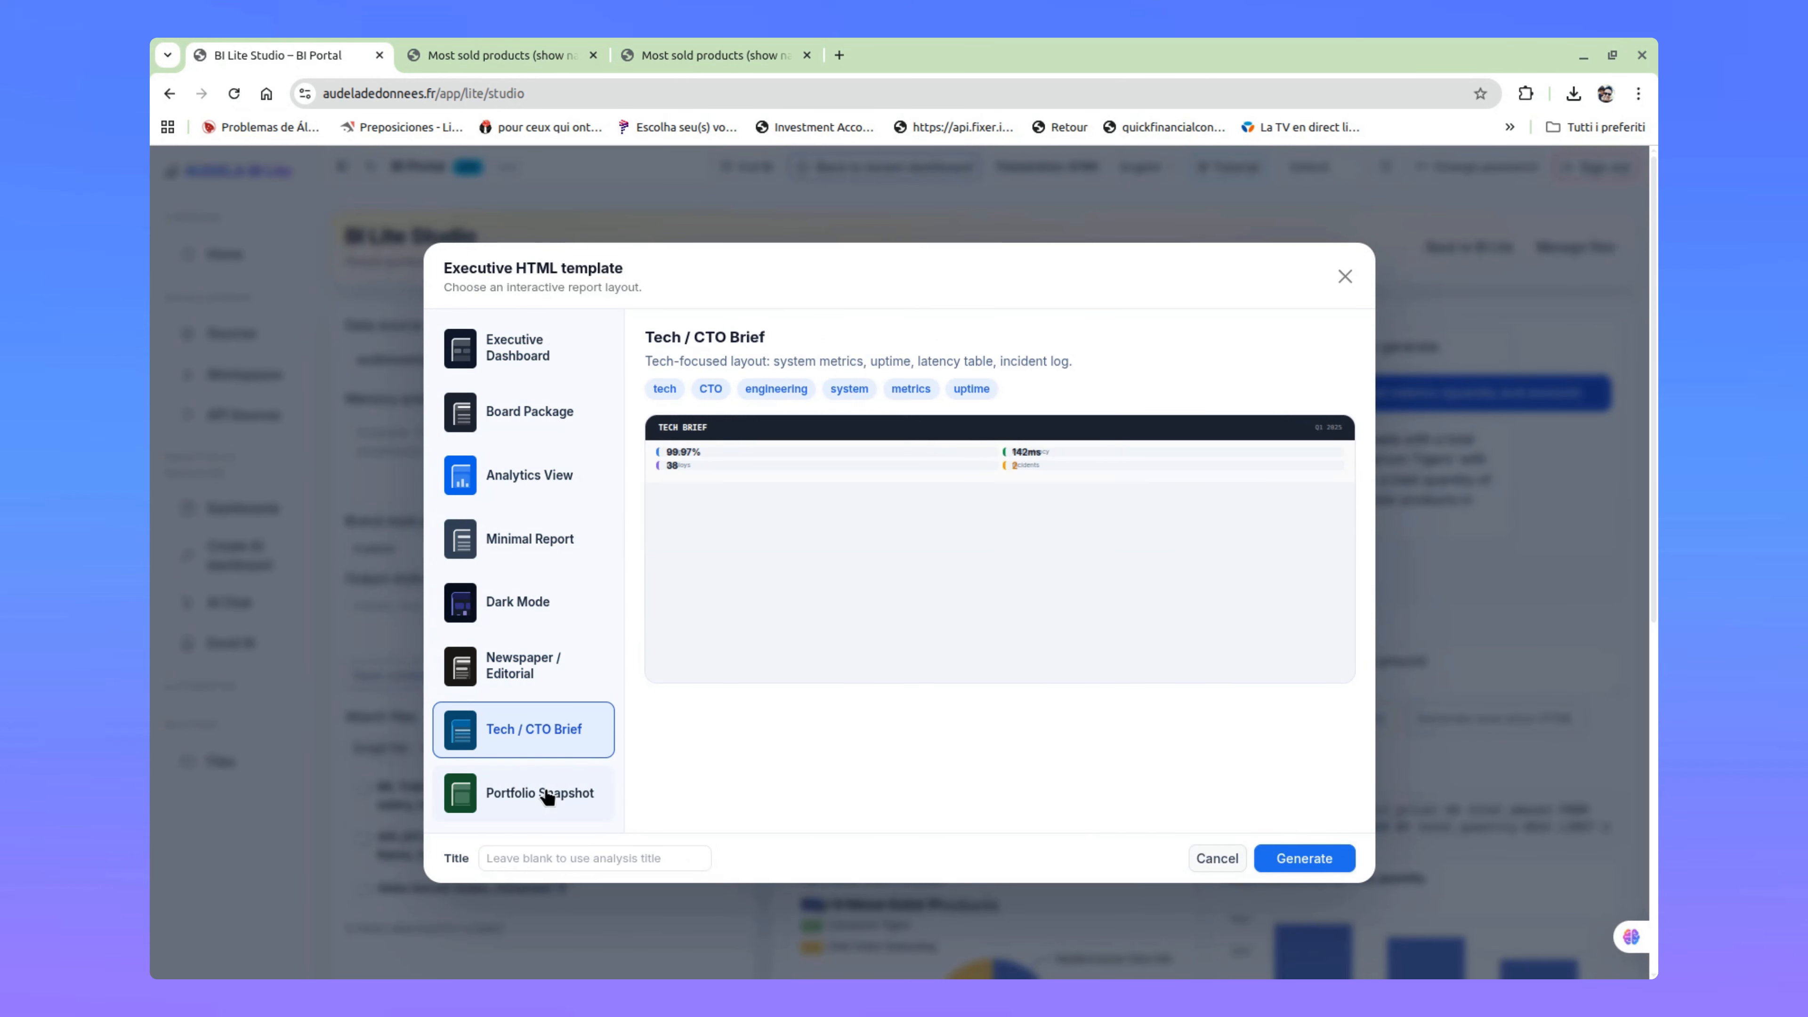
left_click(541, 793)
scroll(527, 754, "down", 5)
left_click(501, 342)
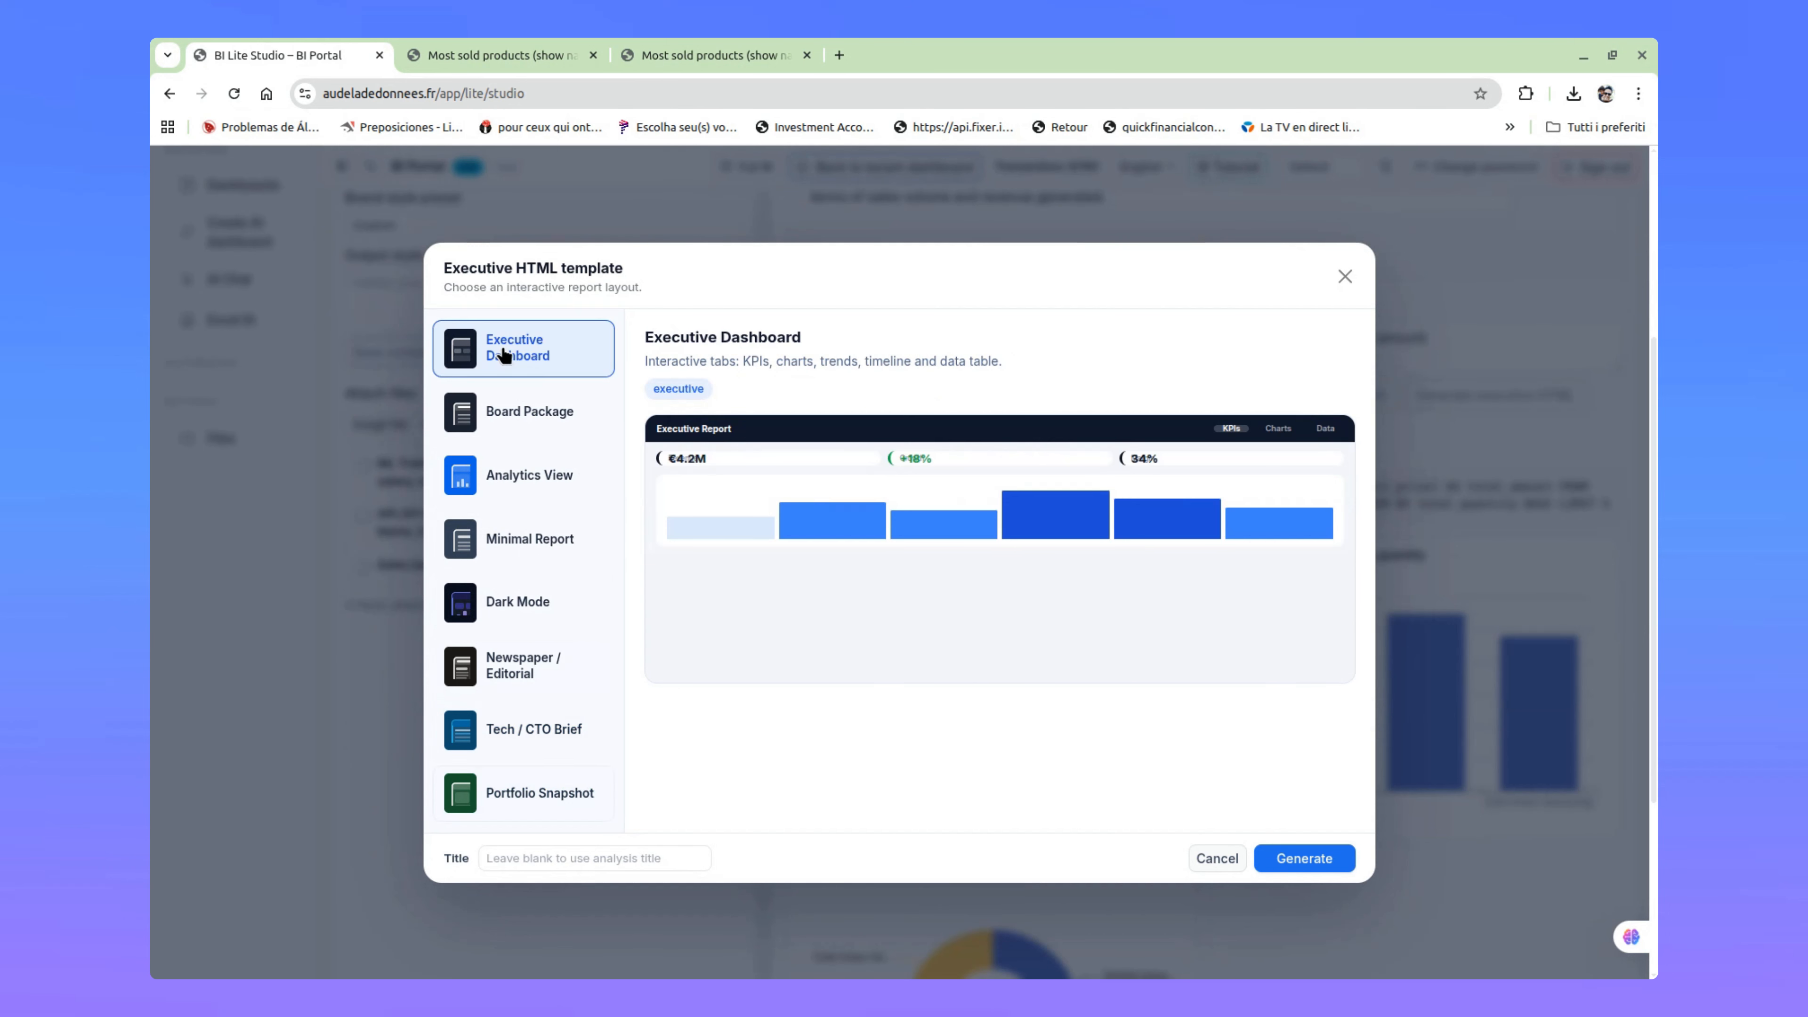
left_click(1304, 857)
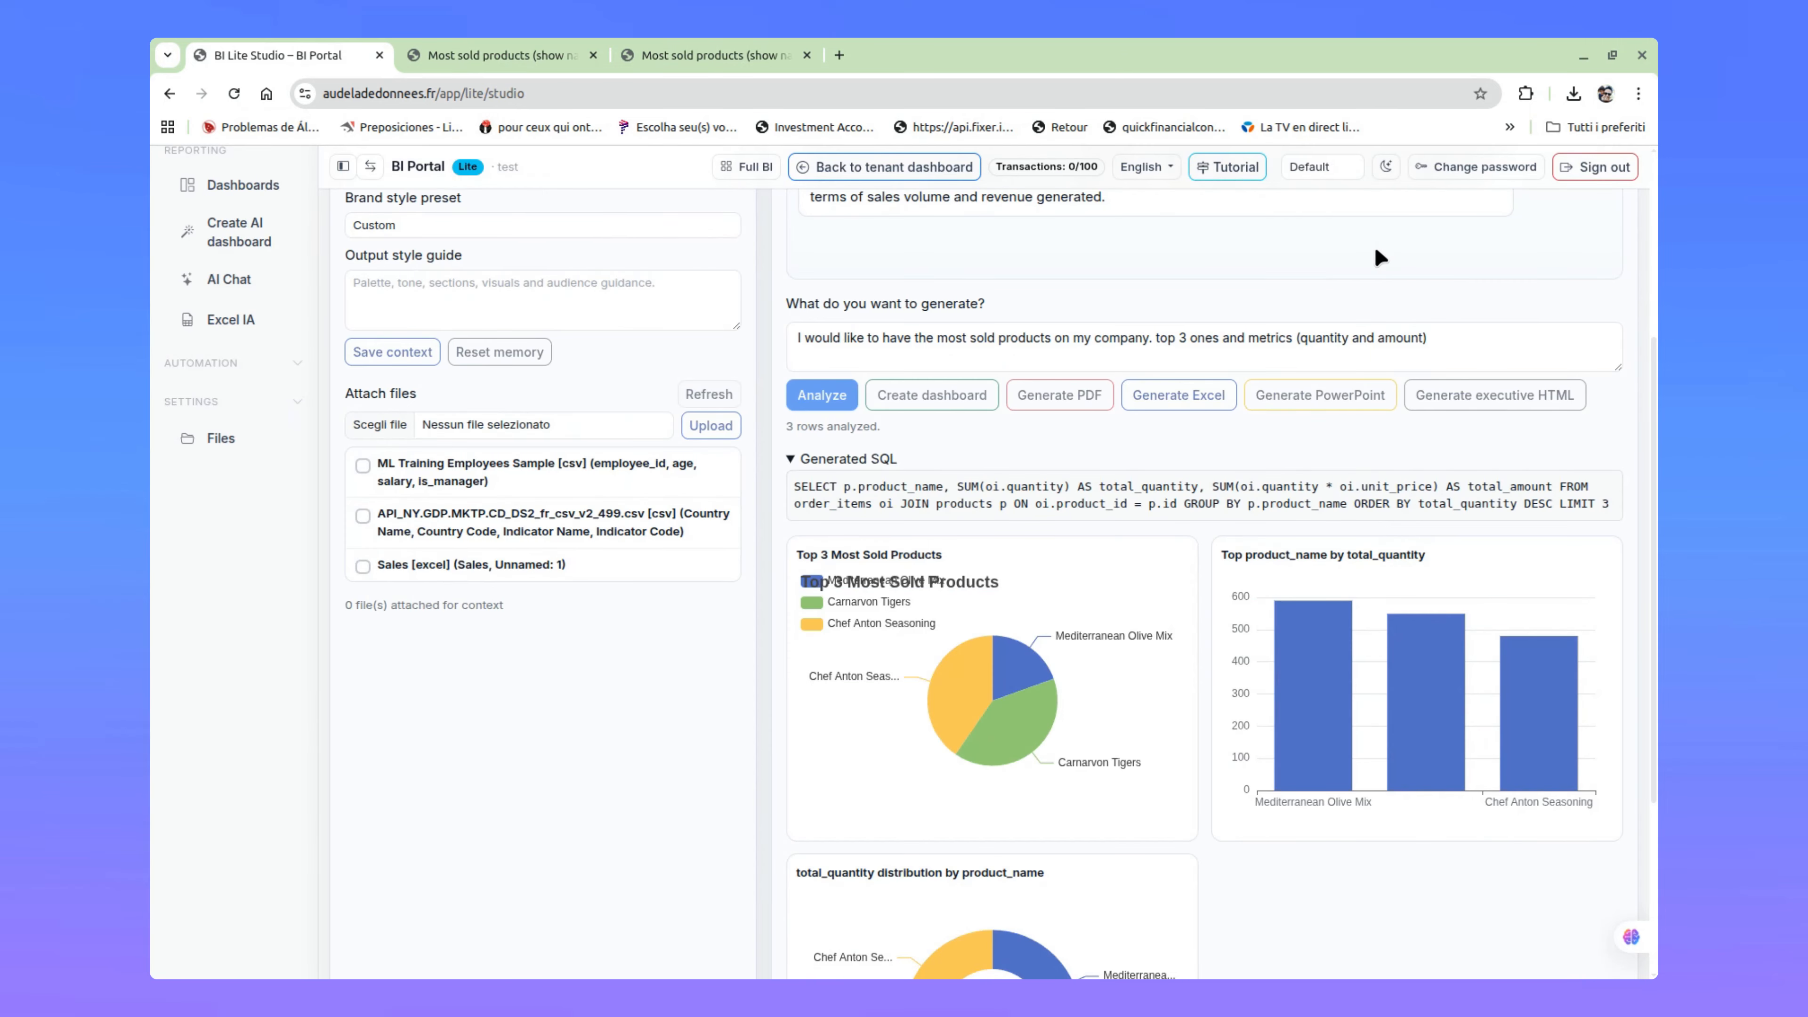
Step: Open the downloaded HTML report and look over its executive brief, KPIs and visualizations
scroll(1442, 820, "up", 5)
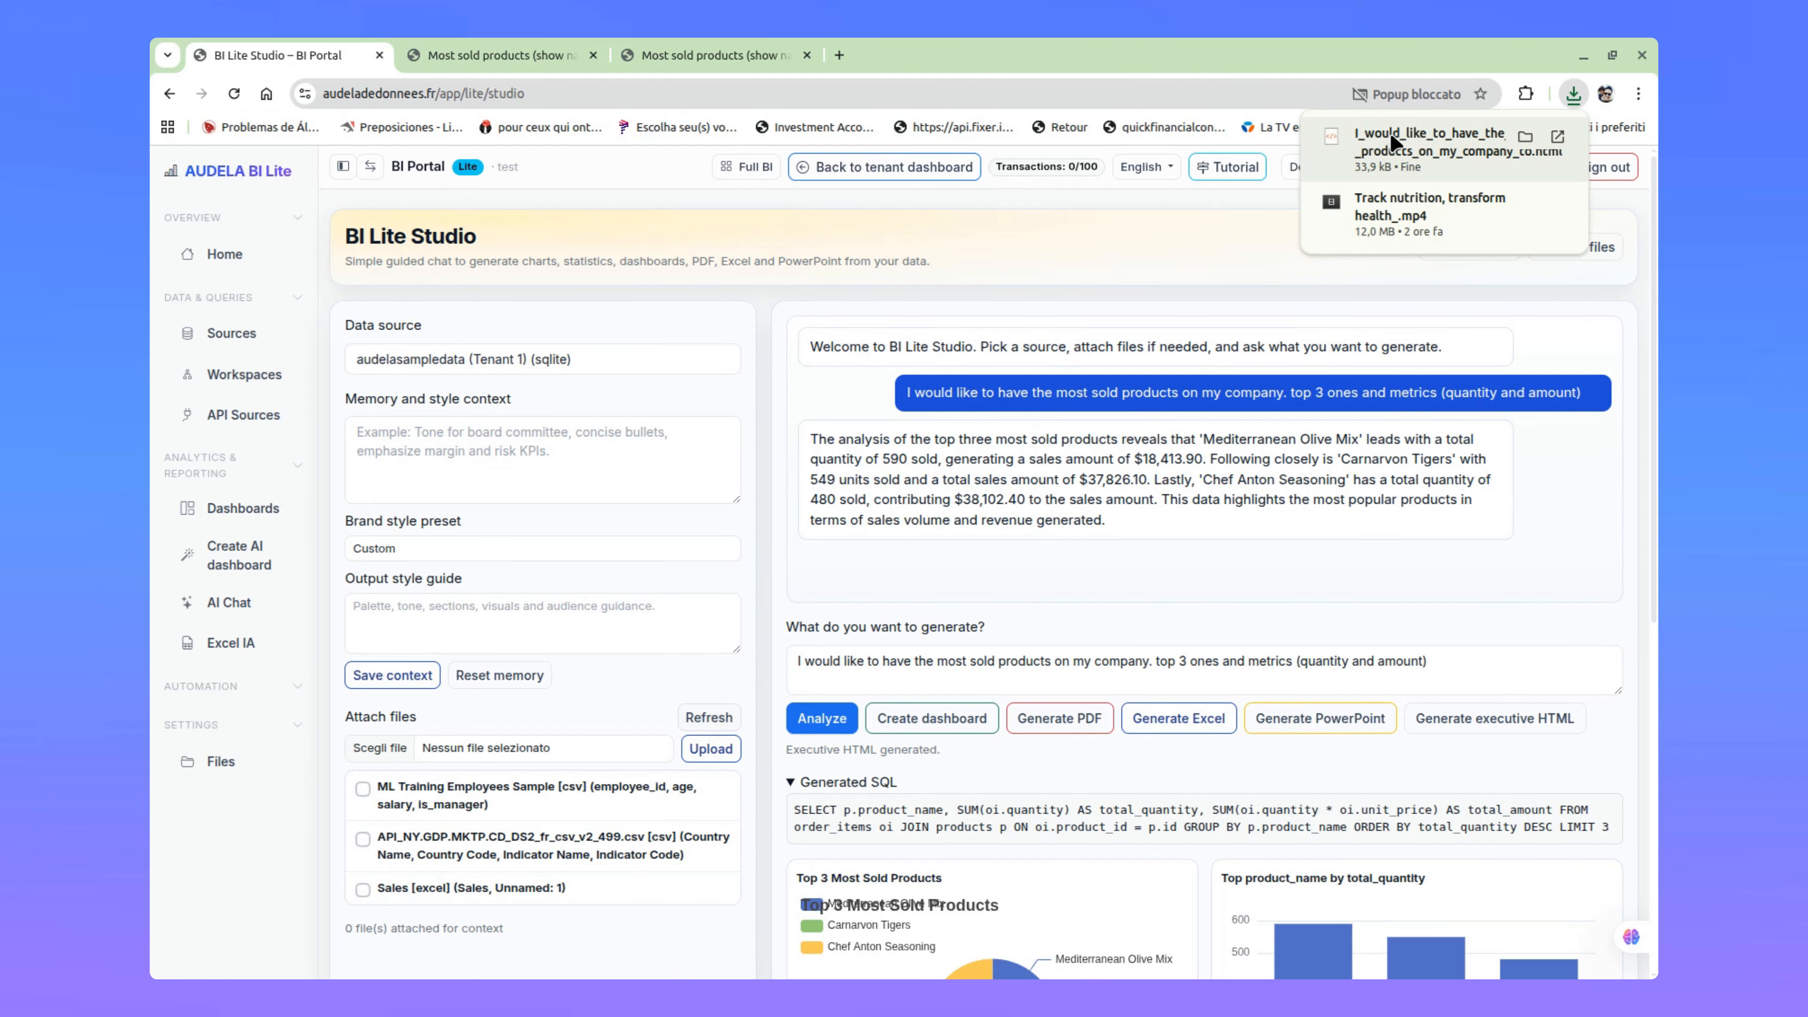
left_click(1390, 131)
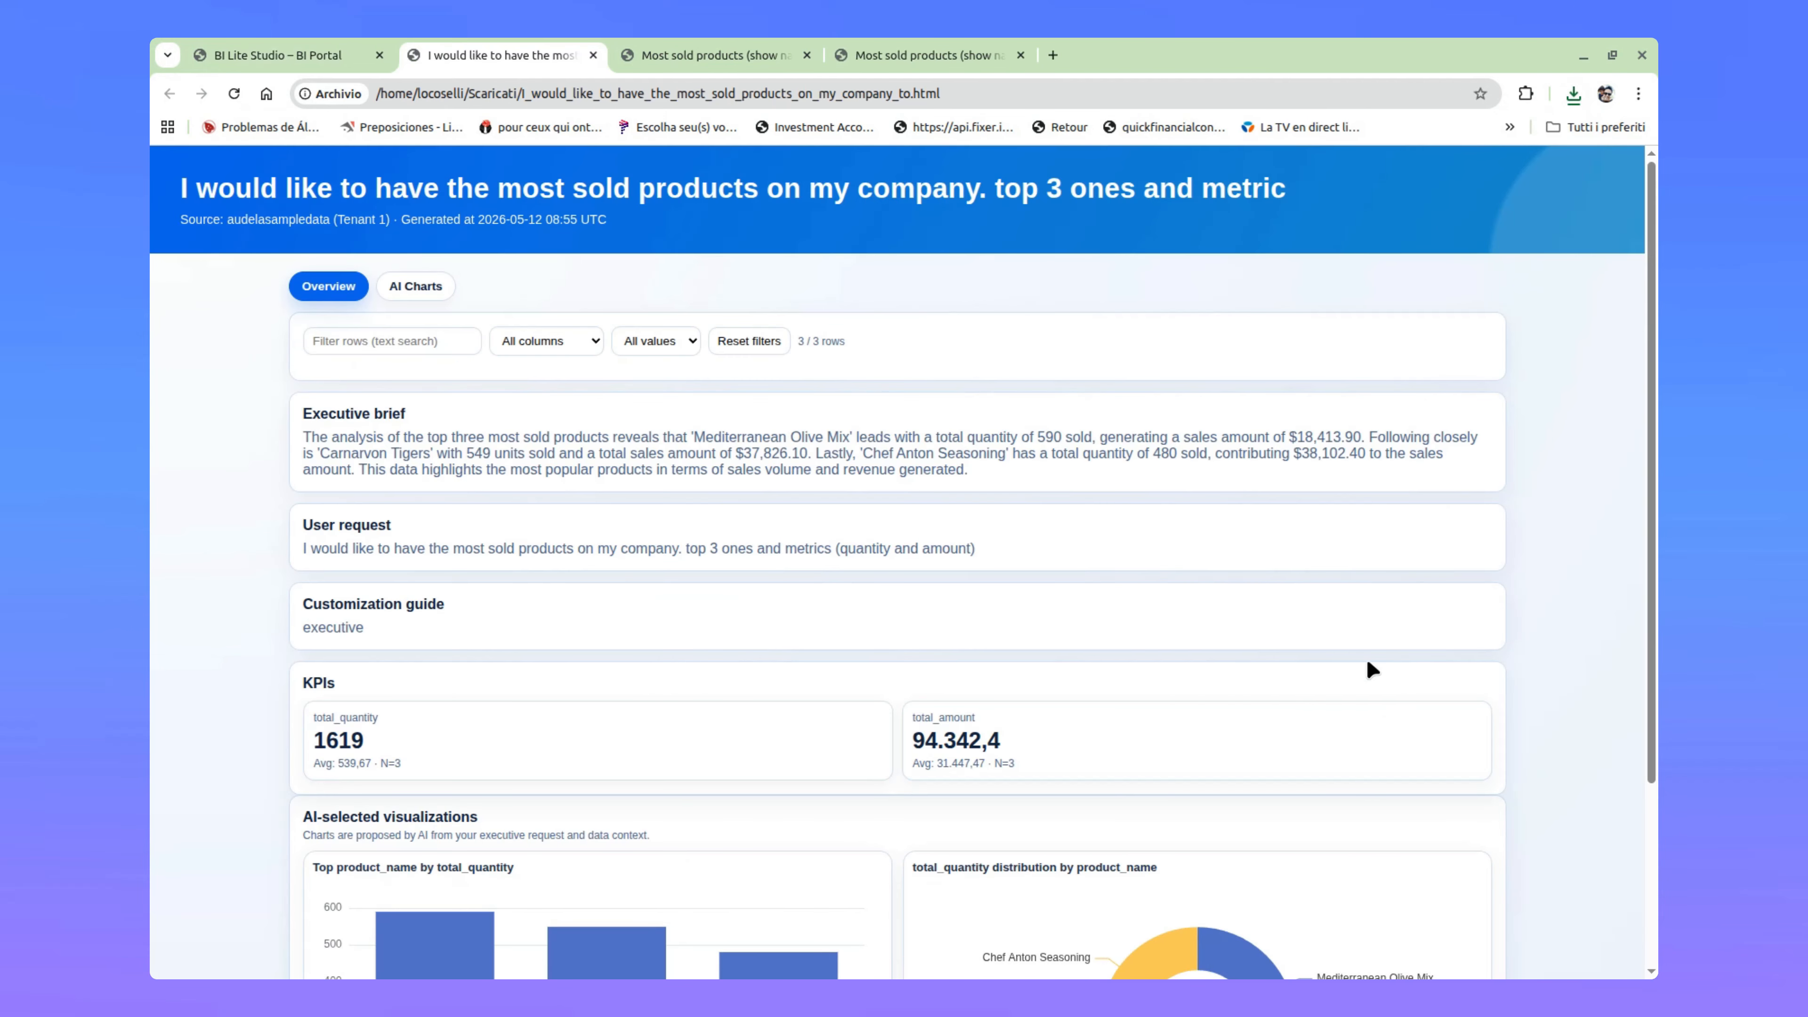
scroll(572, 540, "down", 2)
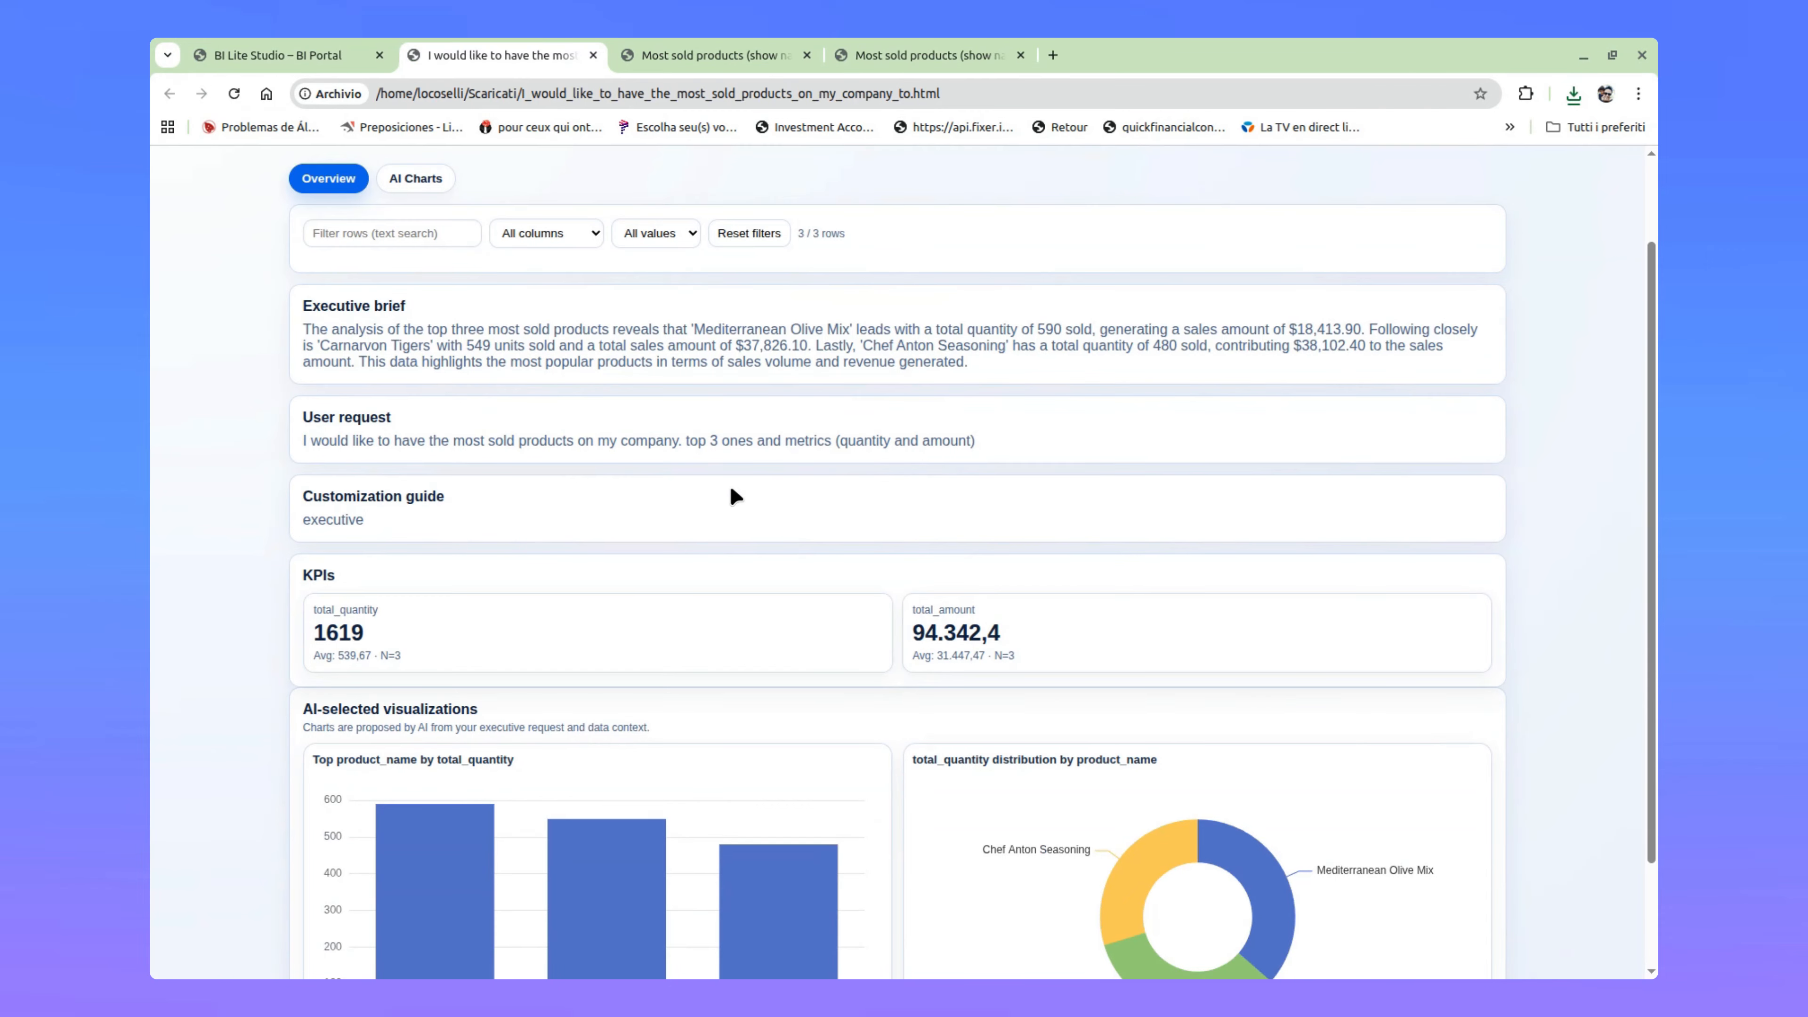
scroll(737, 481, "down", 2)
scroll(290, 307, "up", 4)
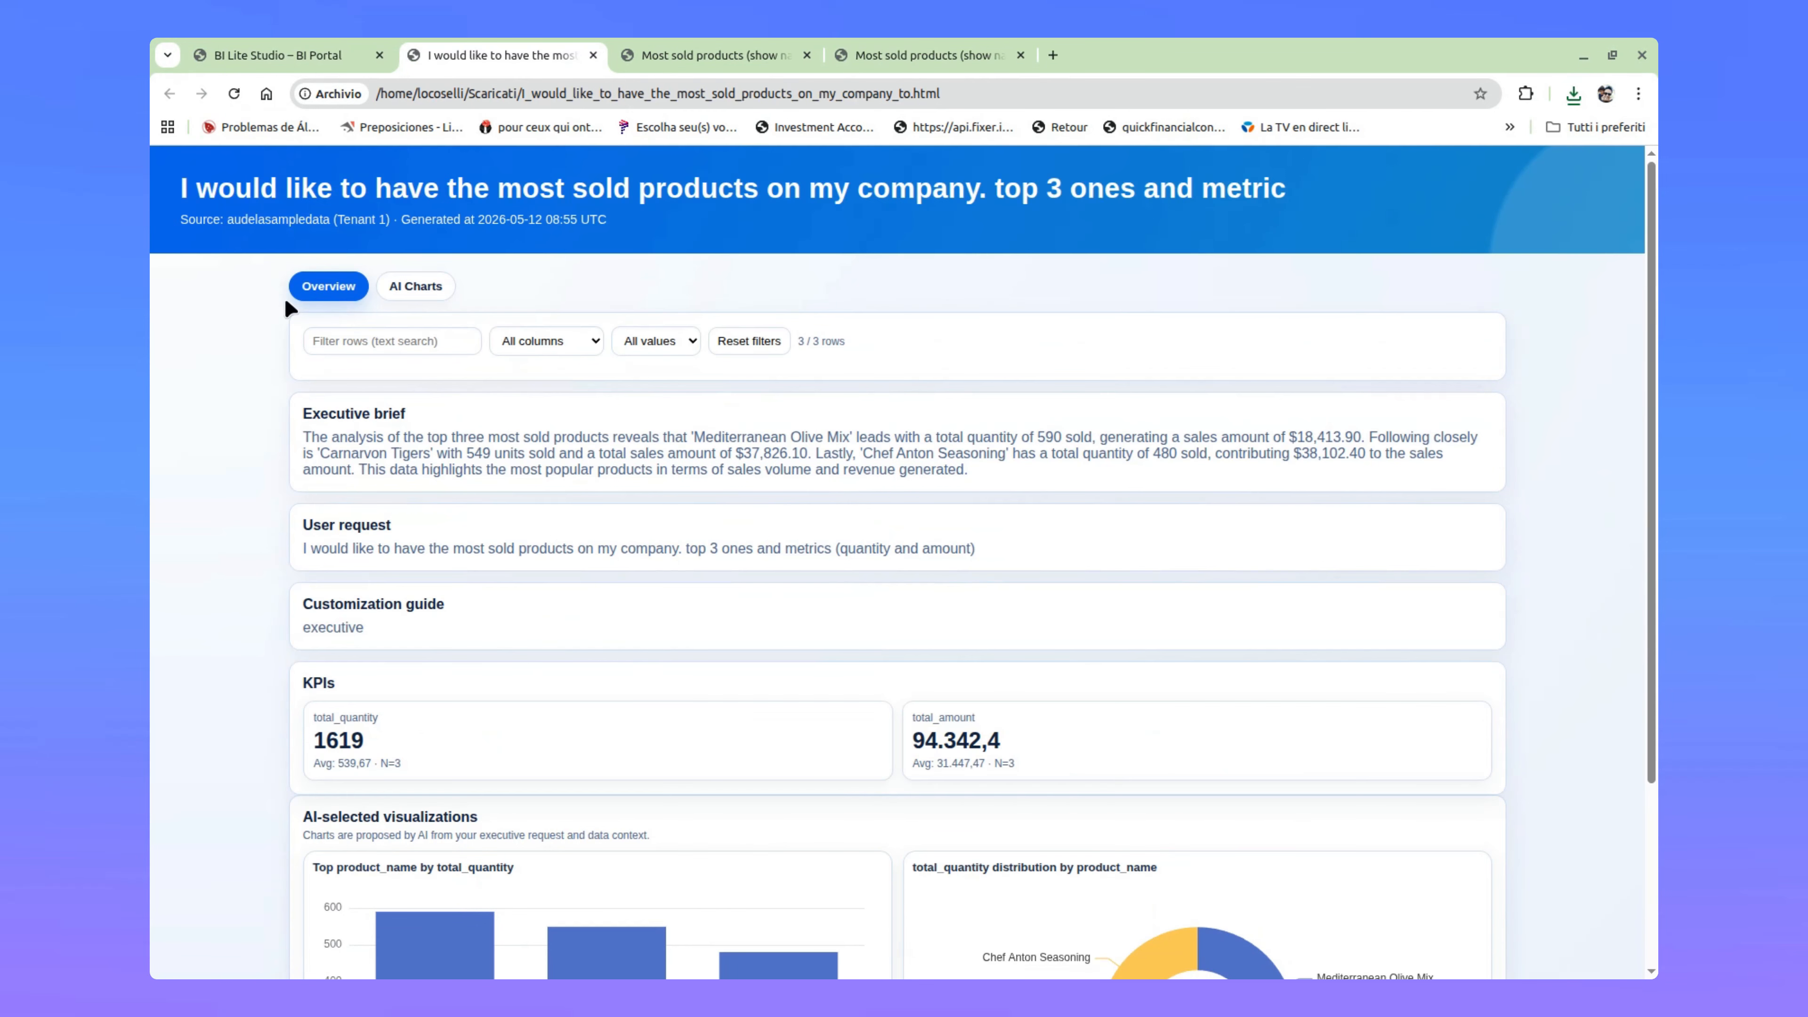
Step: View the report's AI Charts, and return to the Overview to check the user request, KPIs and charts
left_click(422, 293)
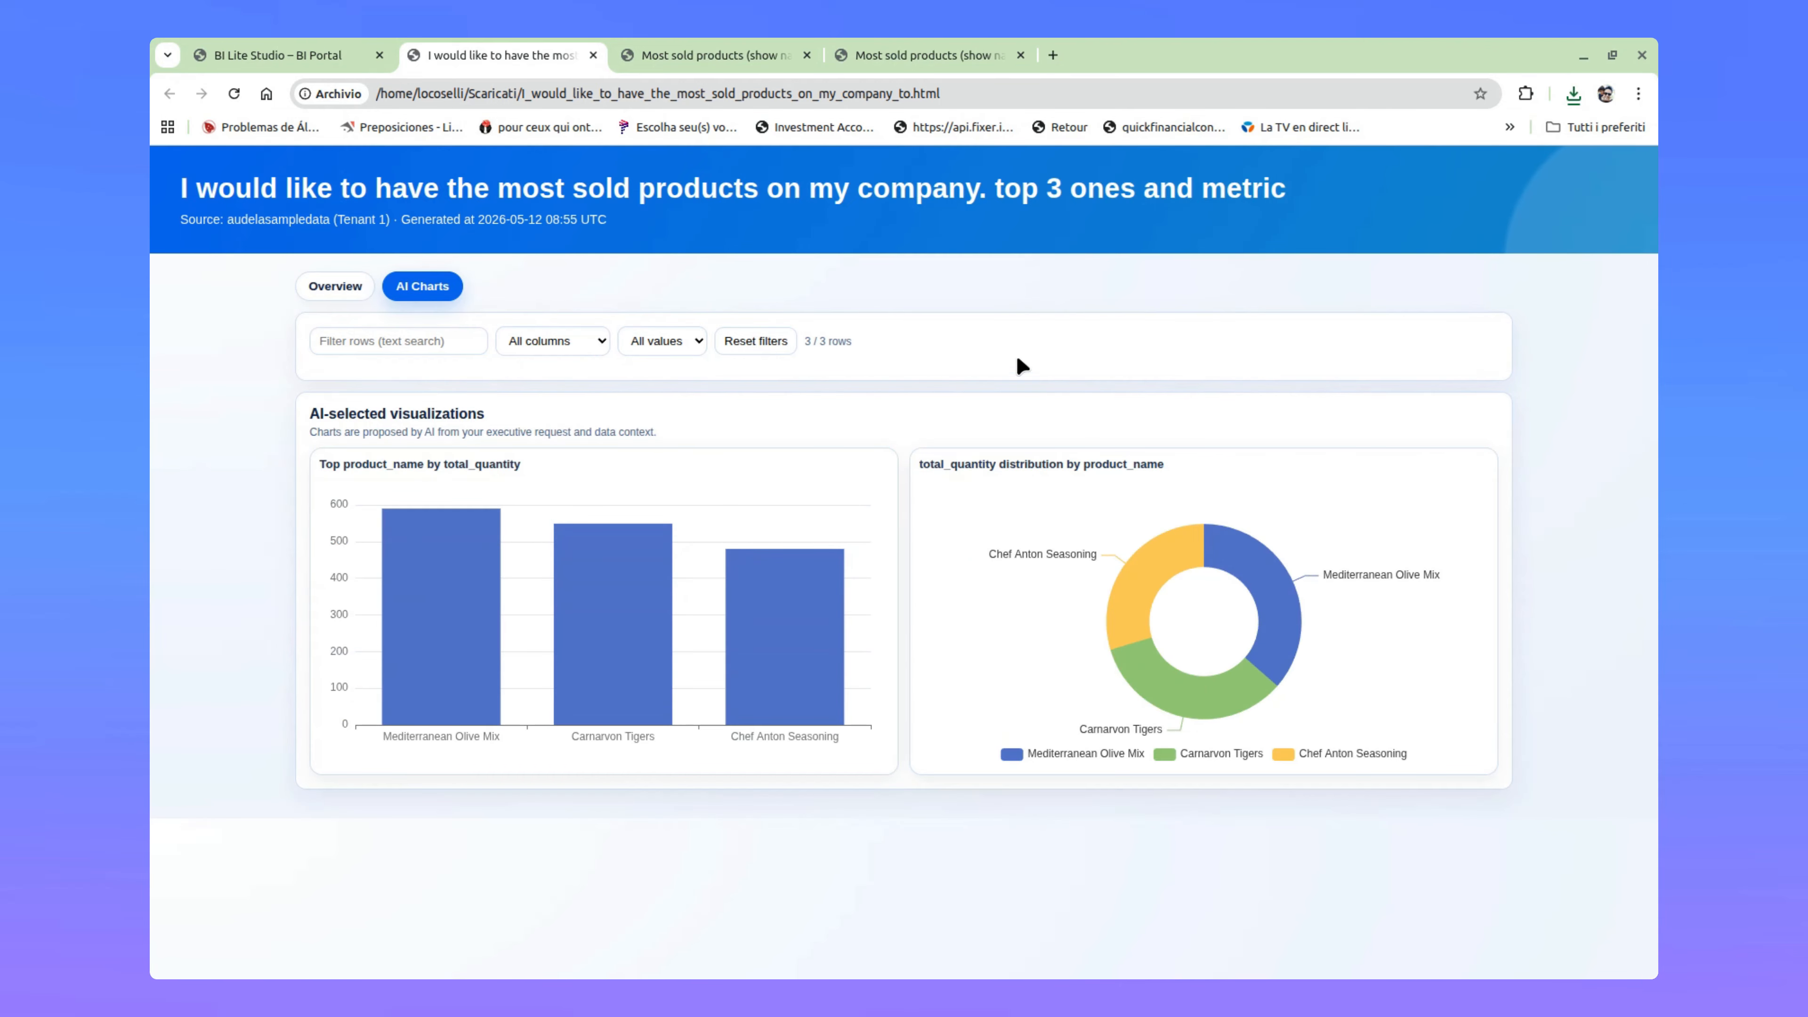
left_click(363, 294)
scroll(783, 570, "down", 5)
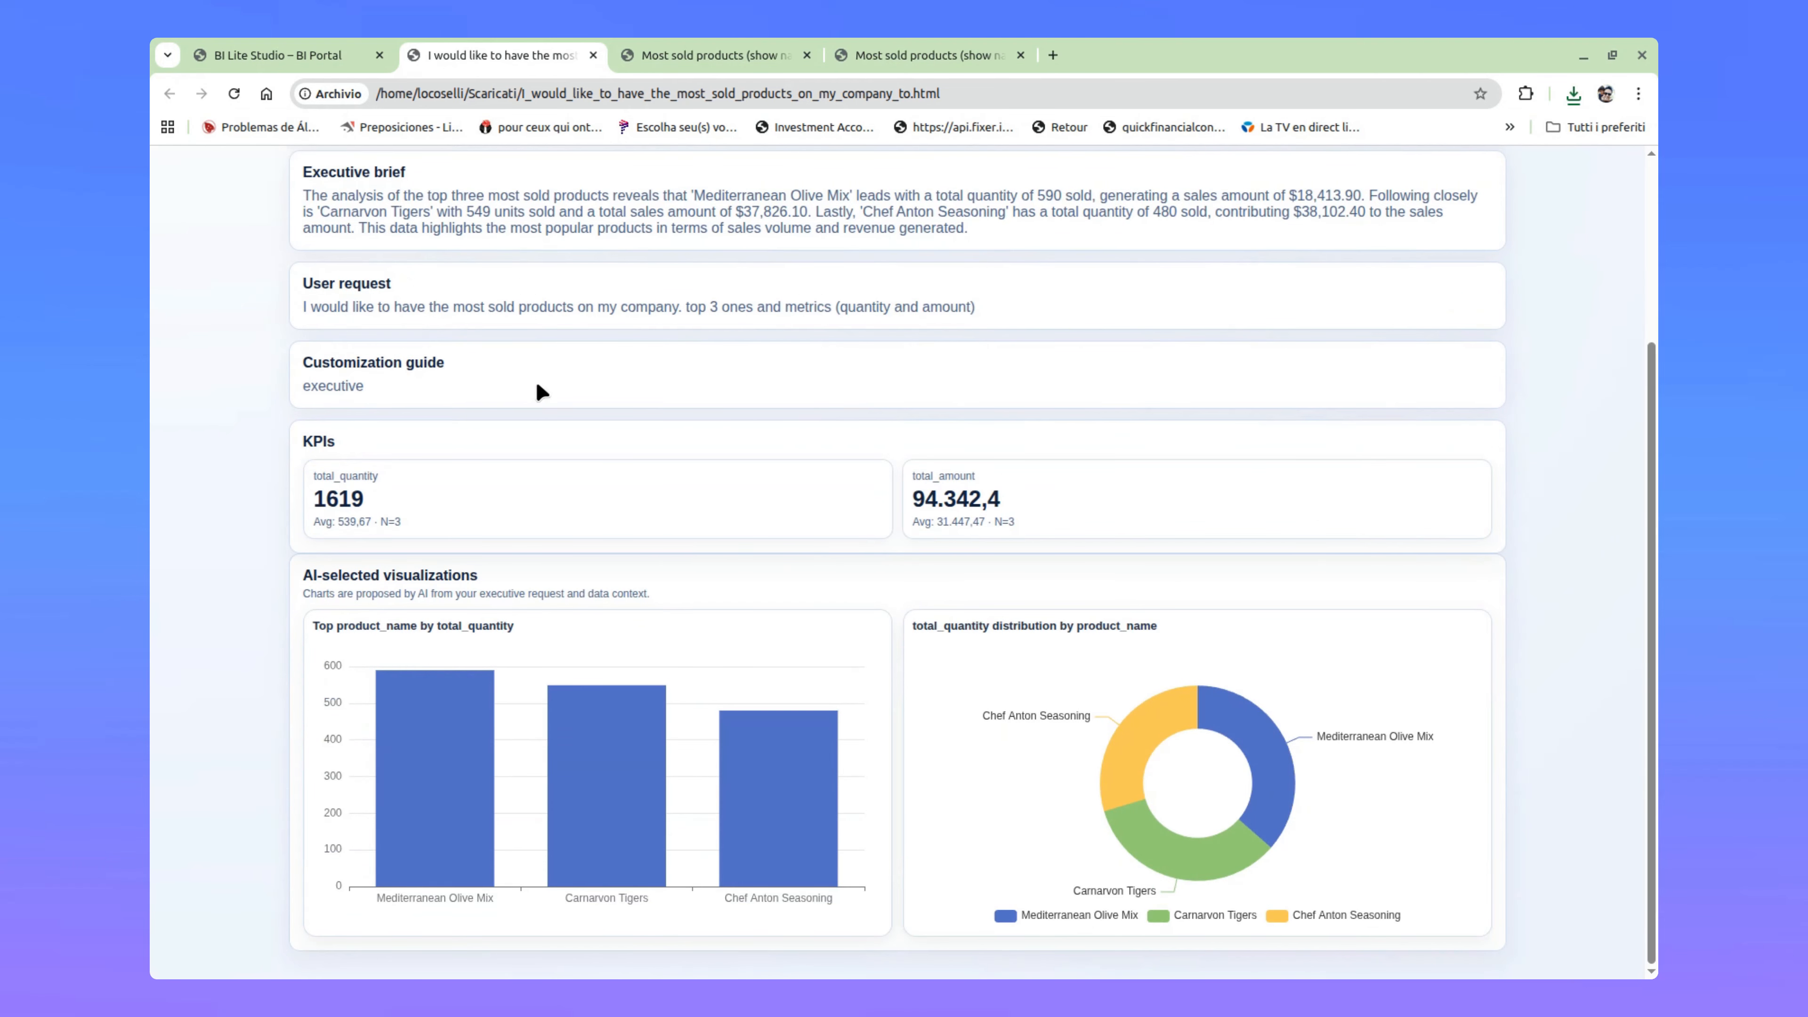
left_click_drag(1059, 307, 482, 321)
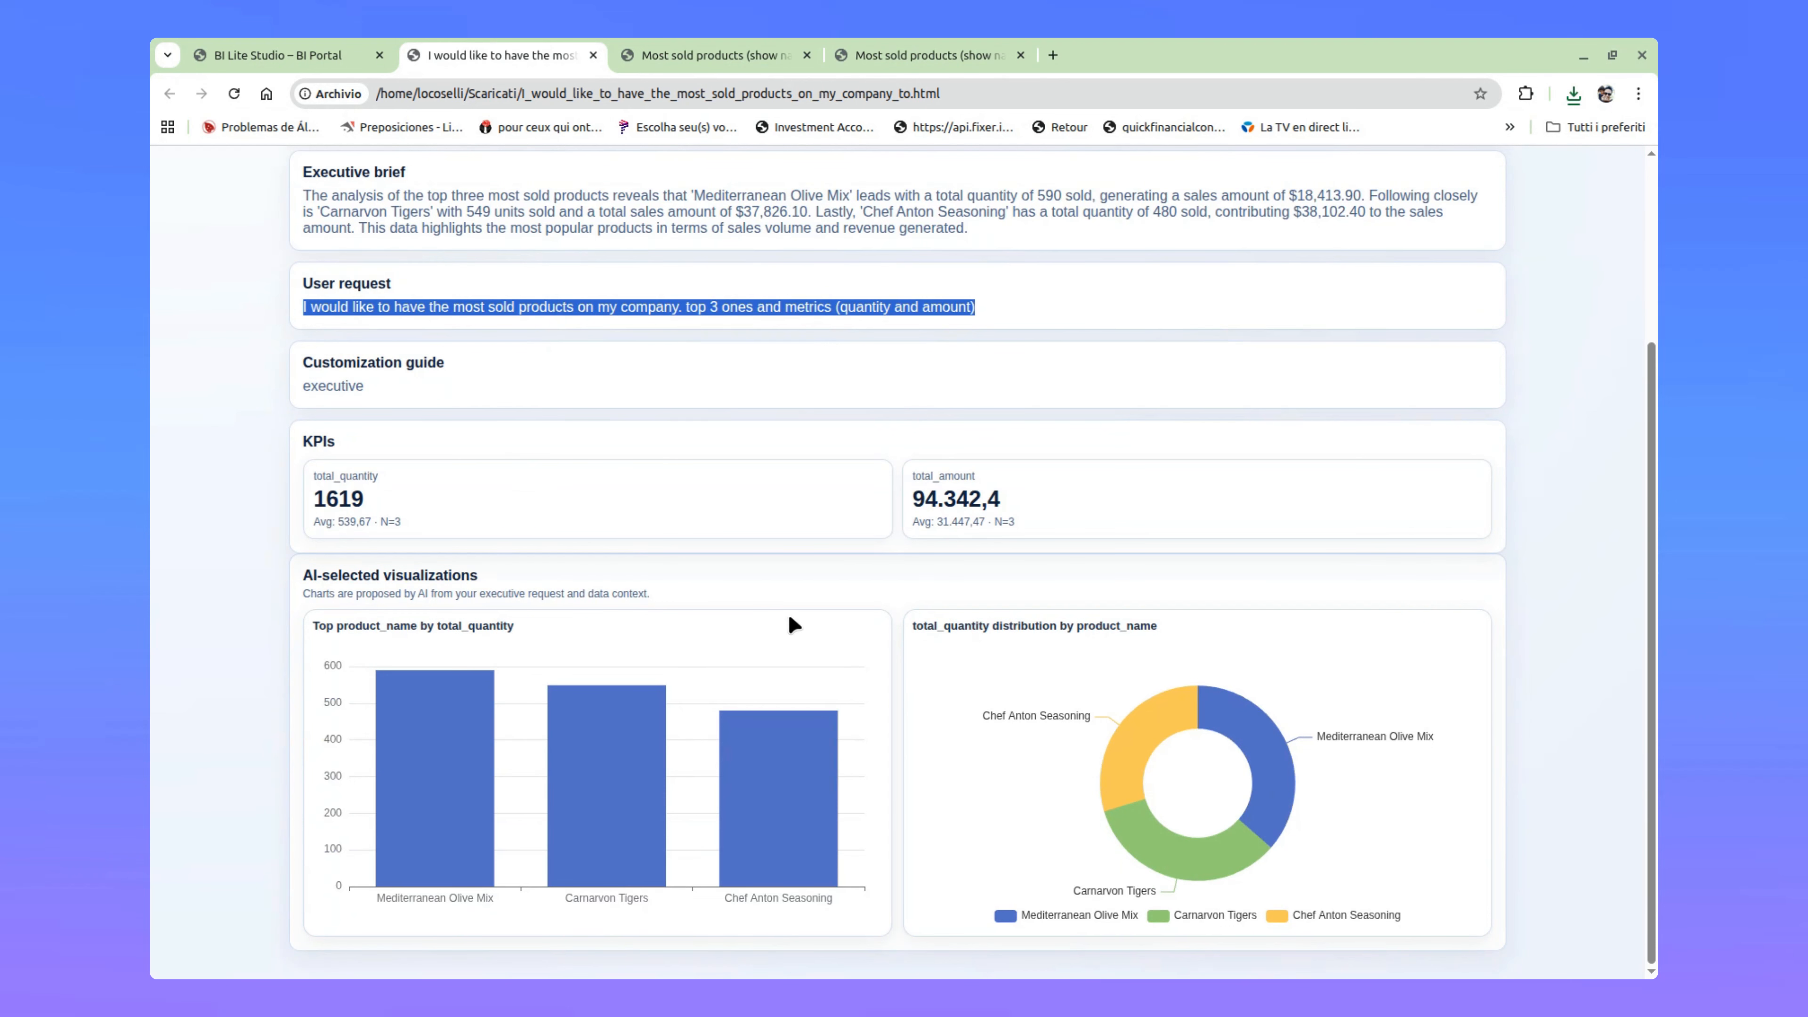
scroll(953, 712, "up", 3)
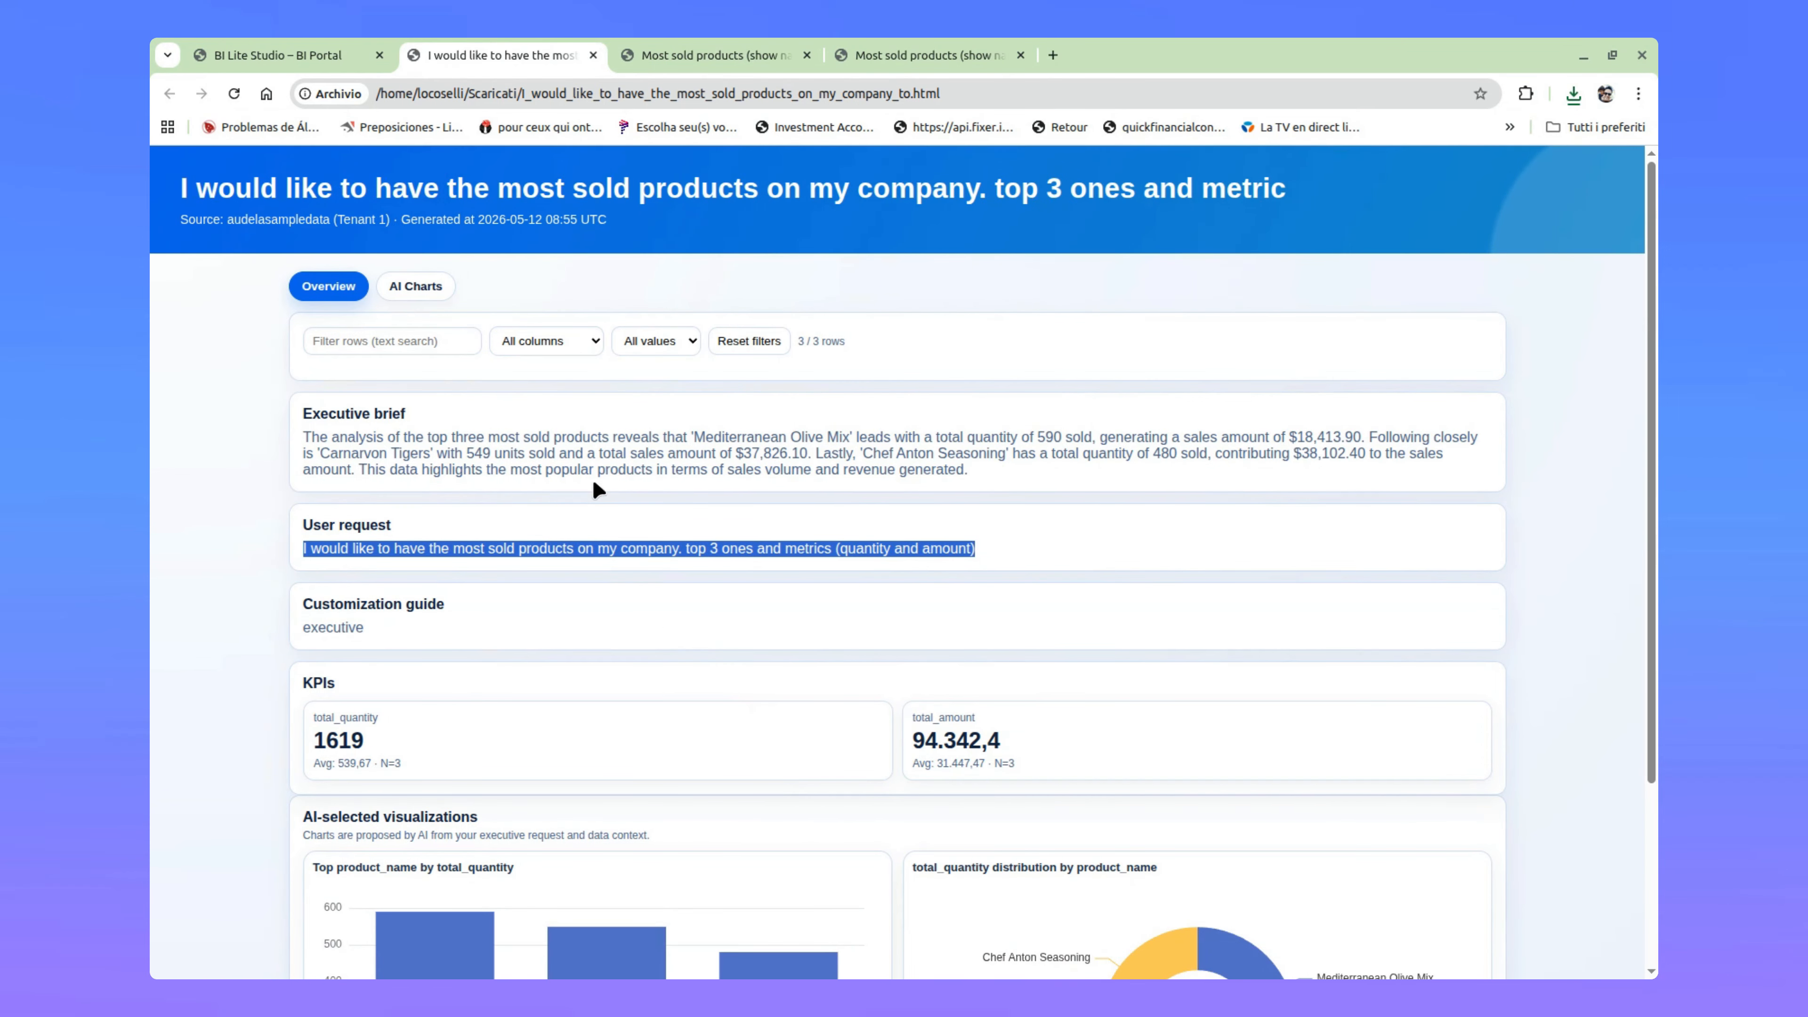
Step: Return to BI Lite Studio, preview the PDF templates and generate a PDF with the Executive Report template
left_click(306, 43)
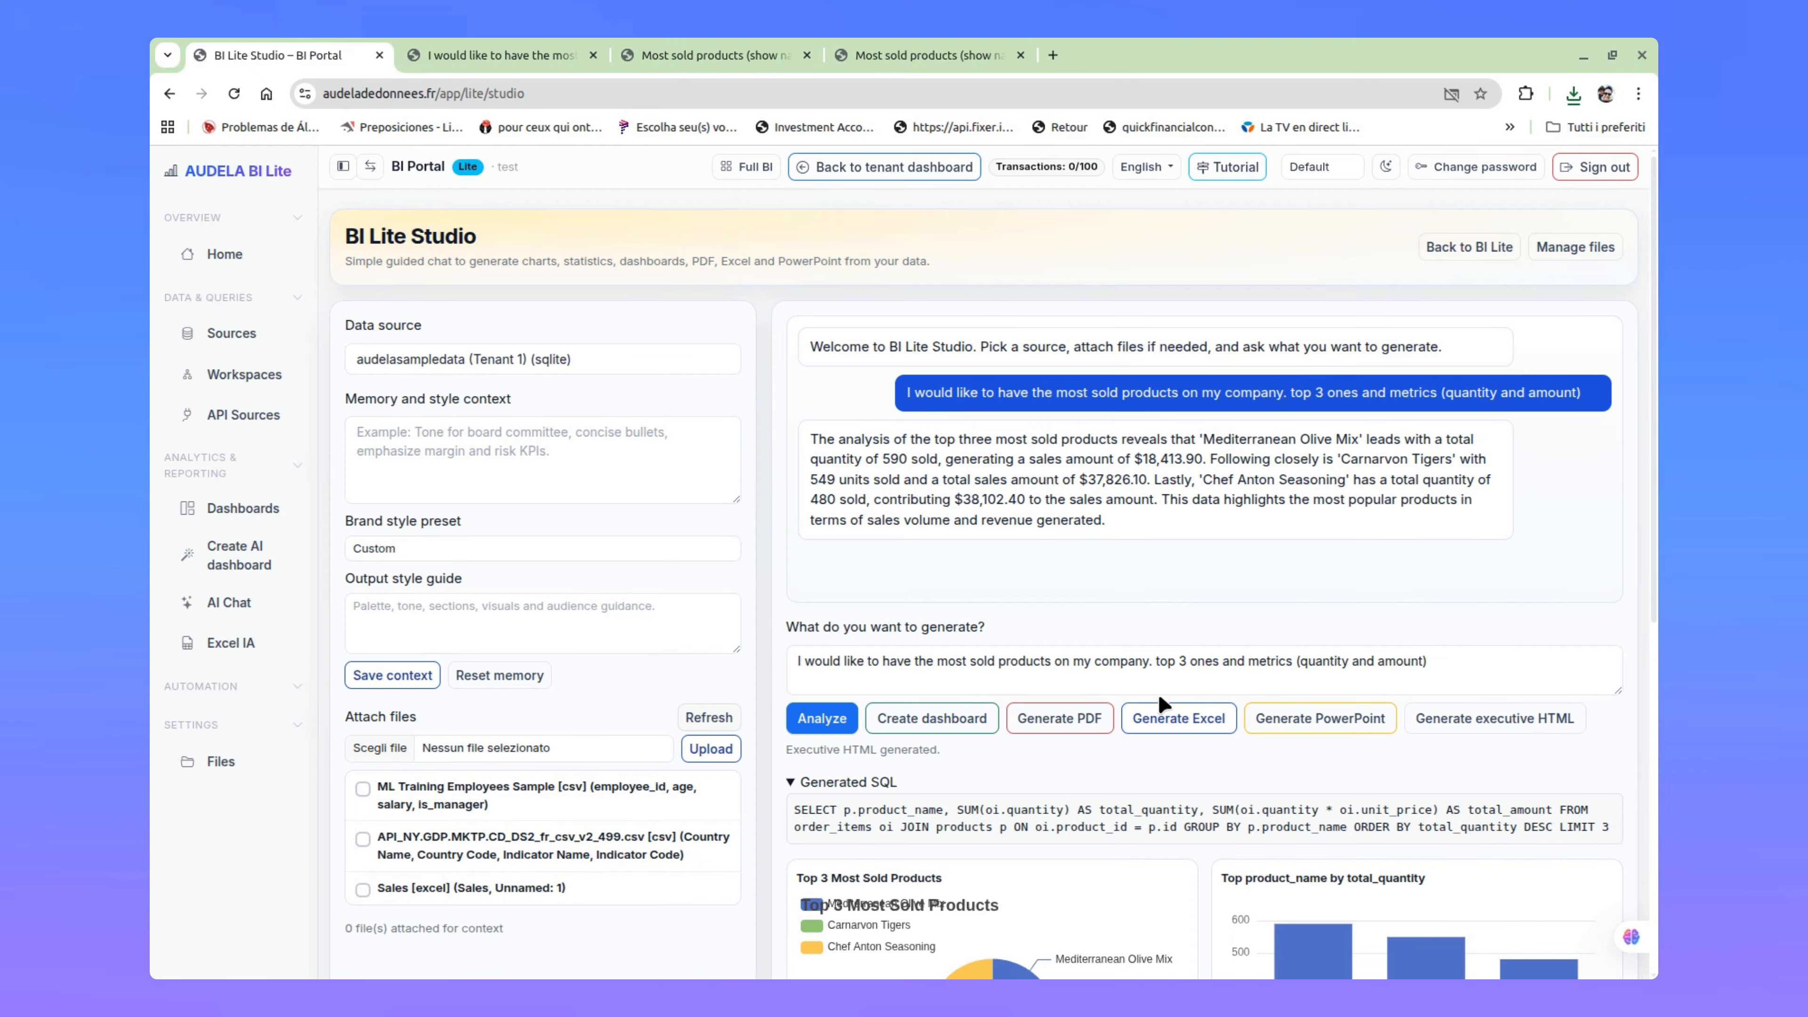
left_click(1064, 718)
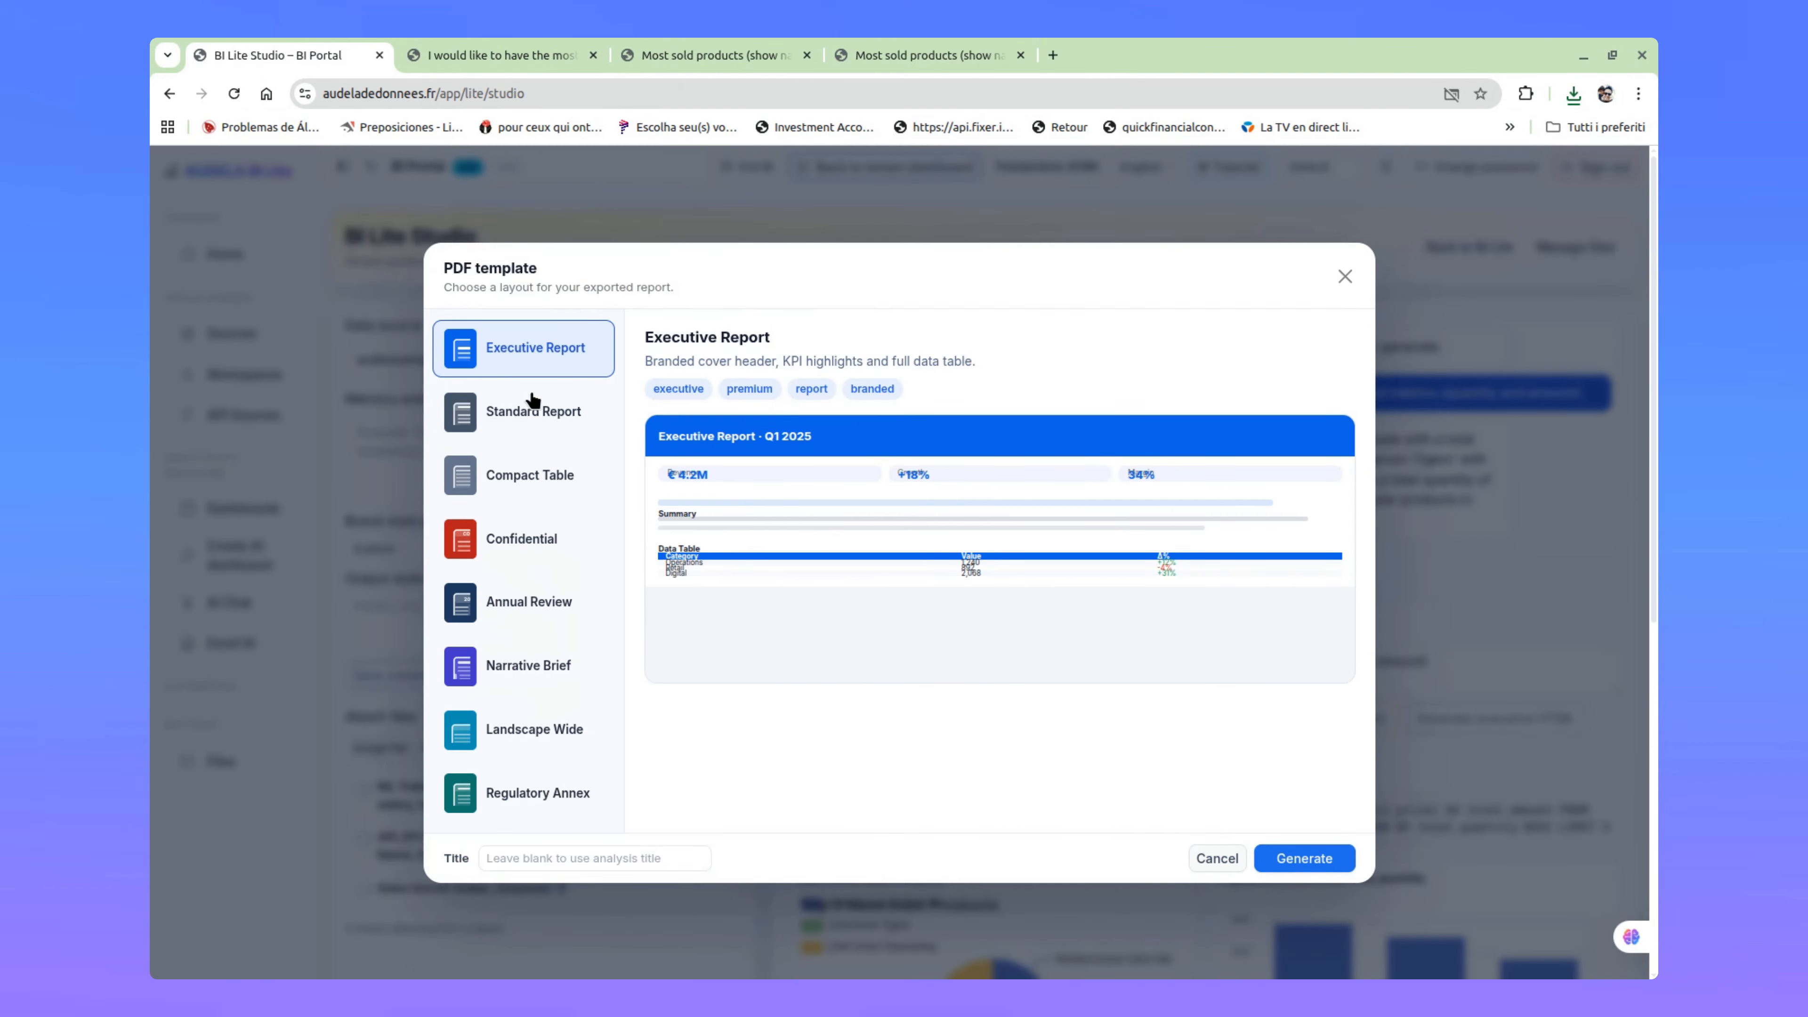
left_click(578, 417)
left_click(556, 490)
left_click(558, 549)
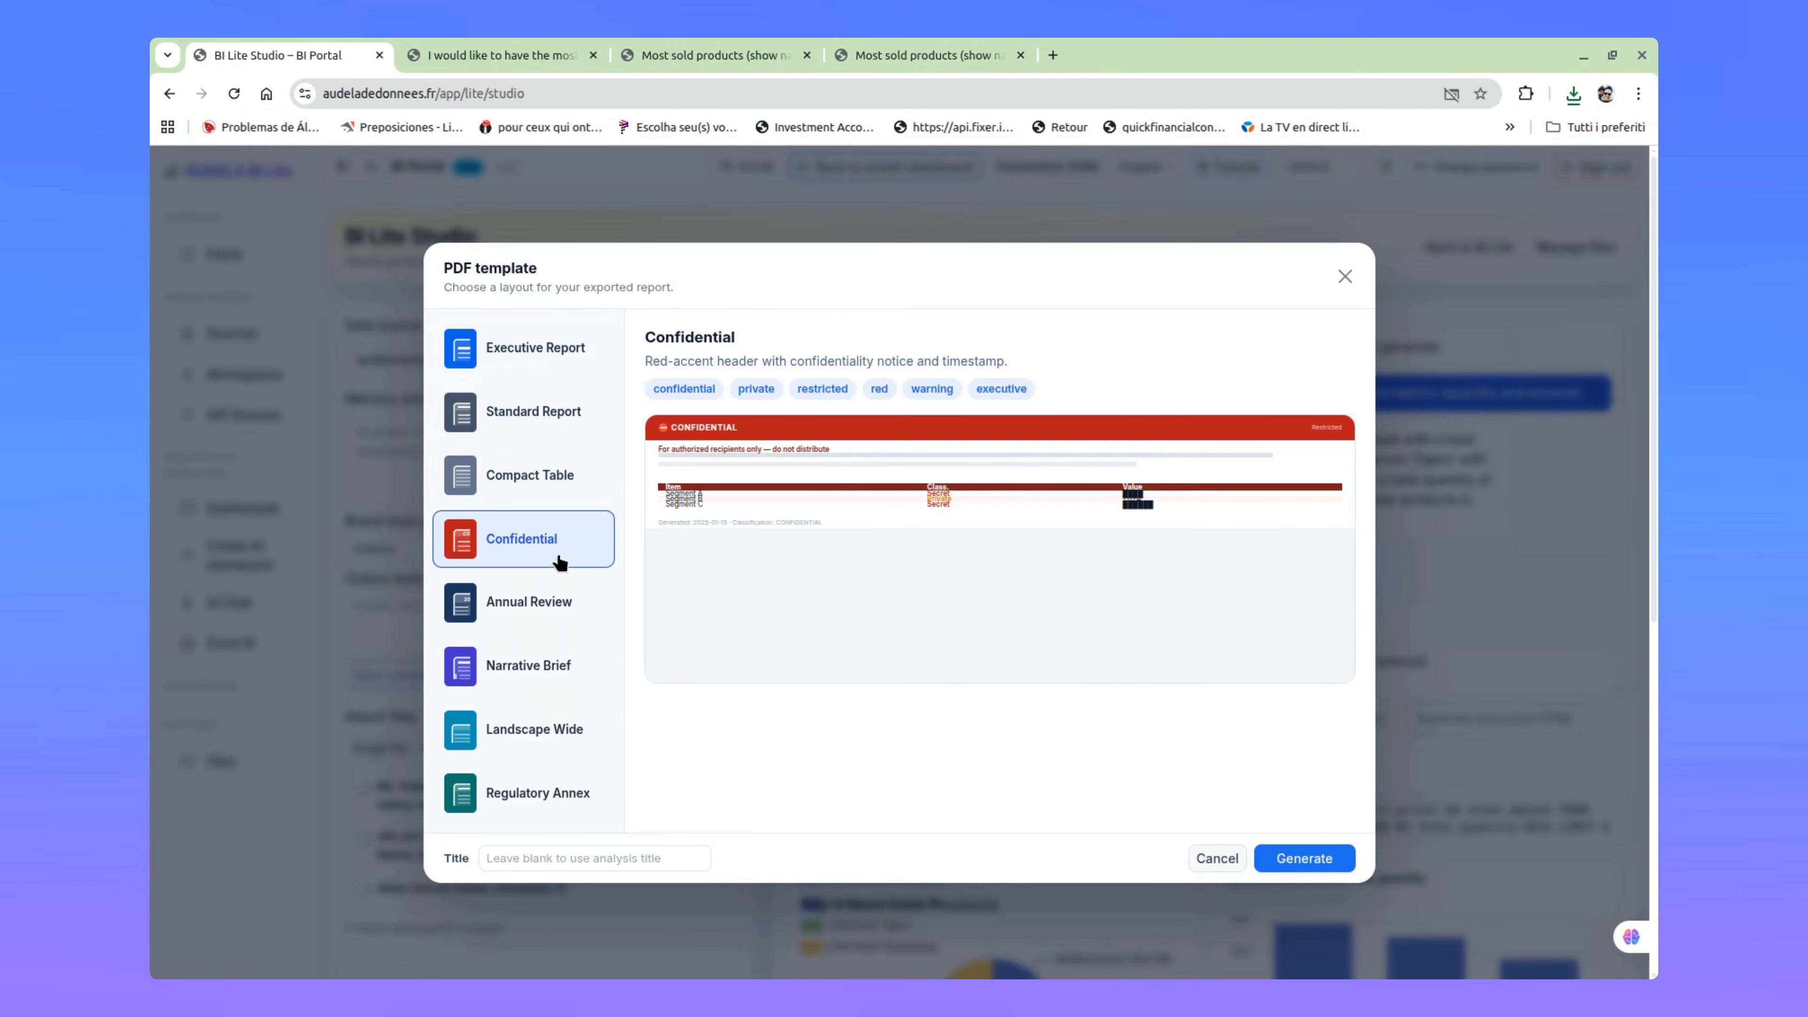
left_click(538, 348)
left_click(1304, 858)
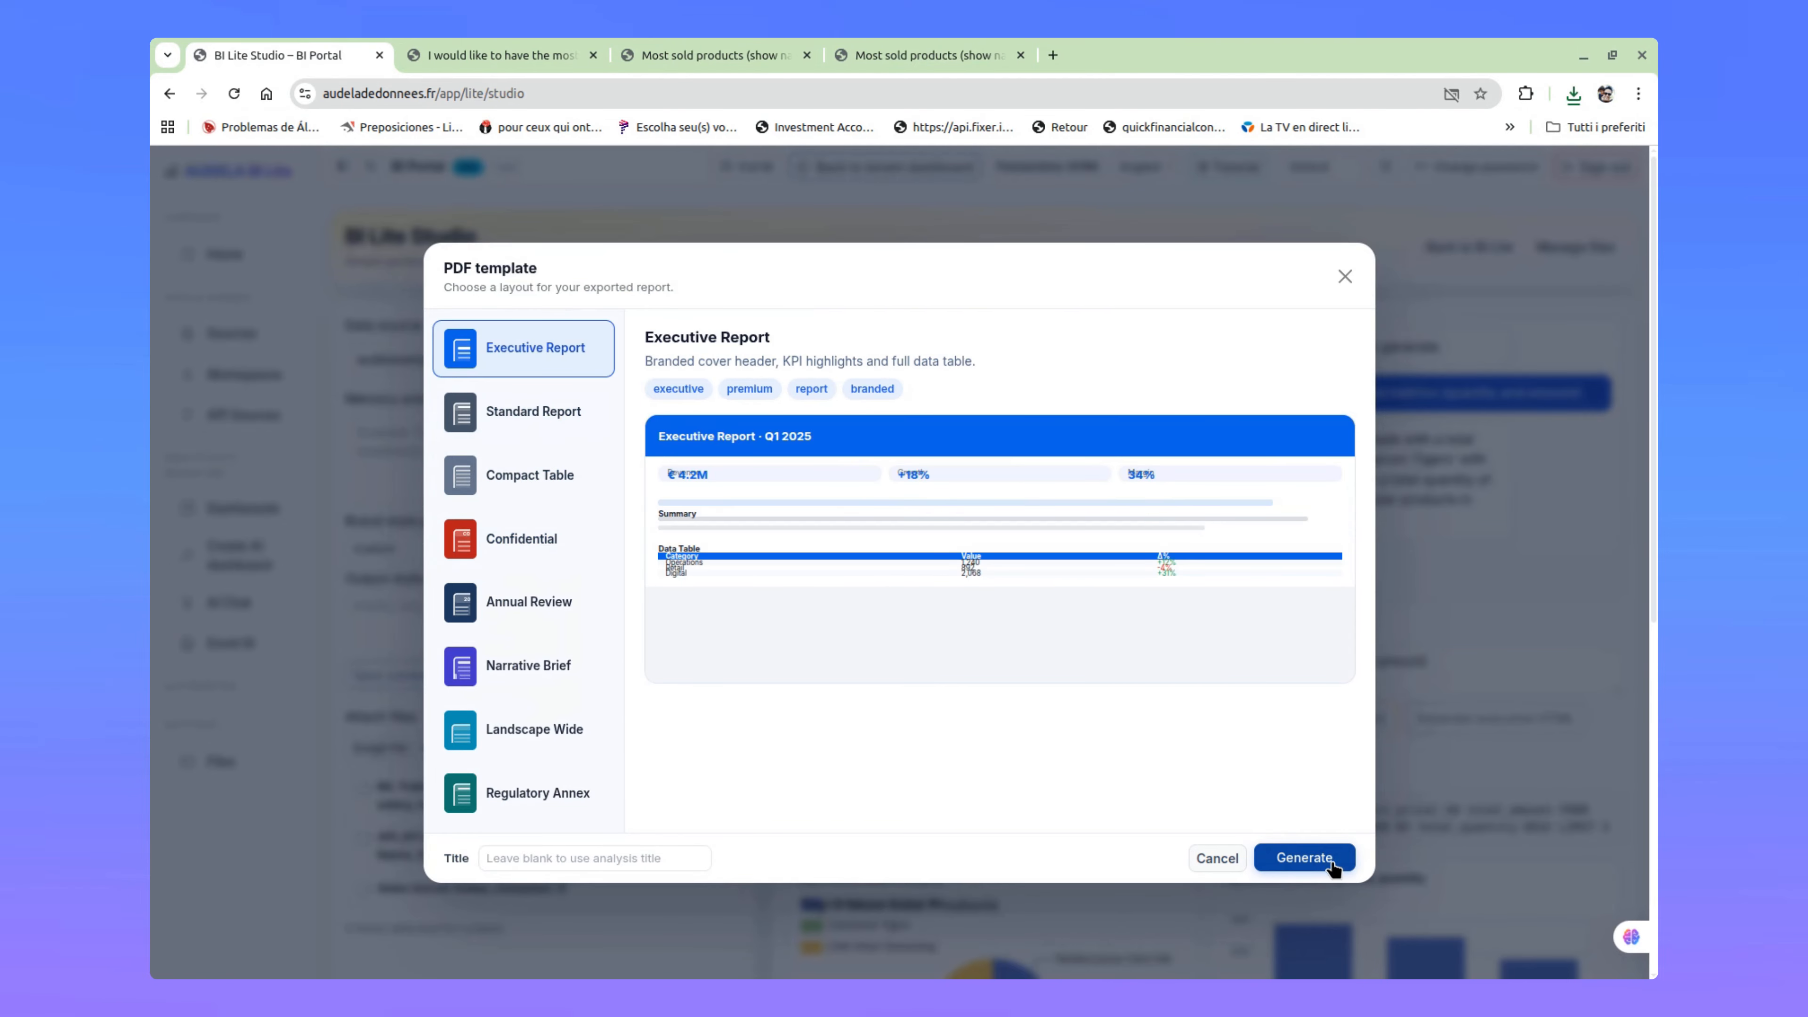
Step: Open the downloaded PDF, review its report context, executive highlights and detailed table, and close it
left_click(1380, 141)
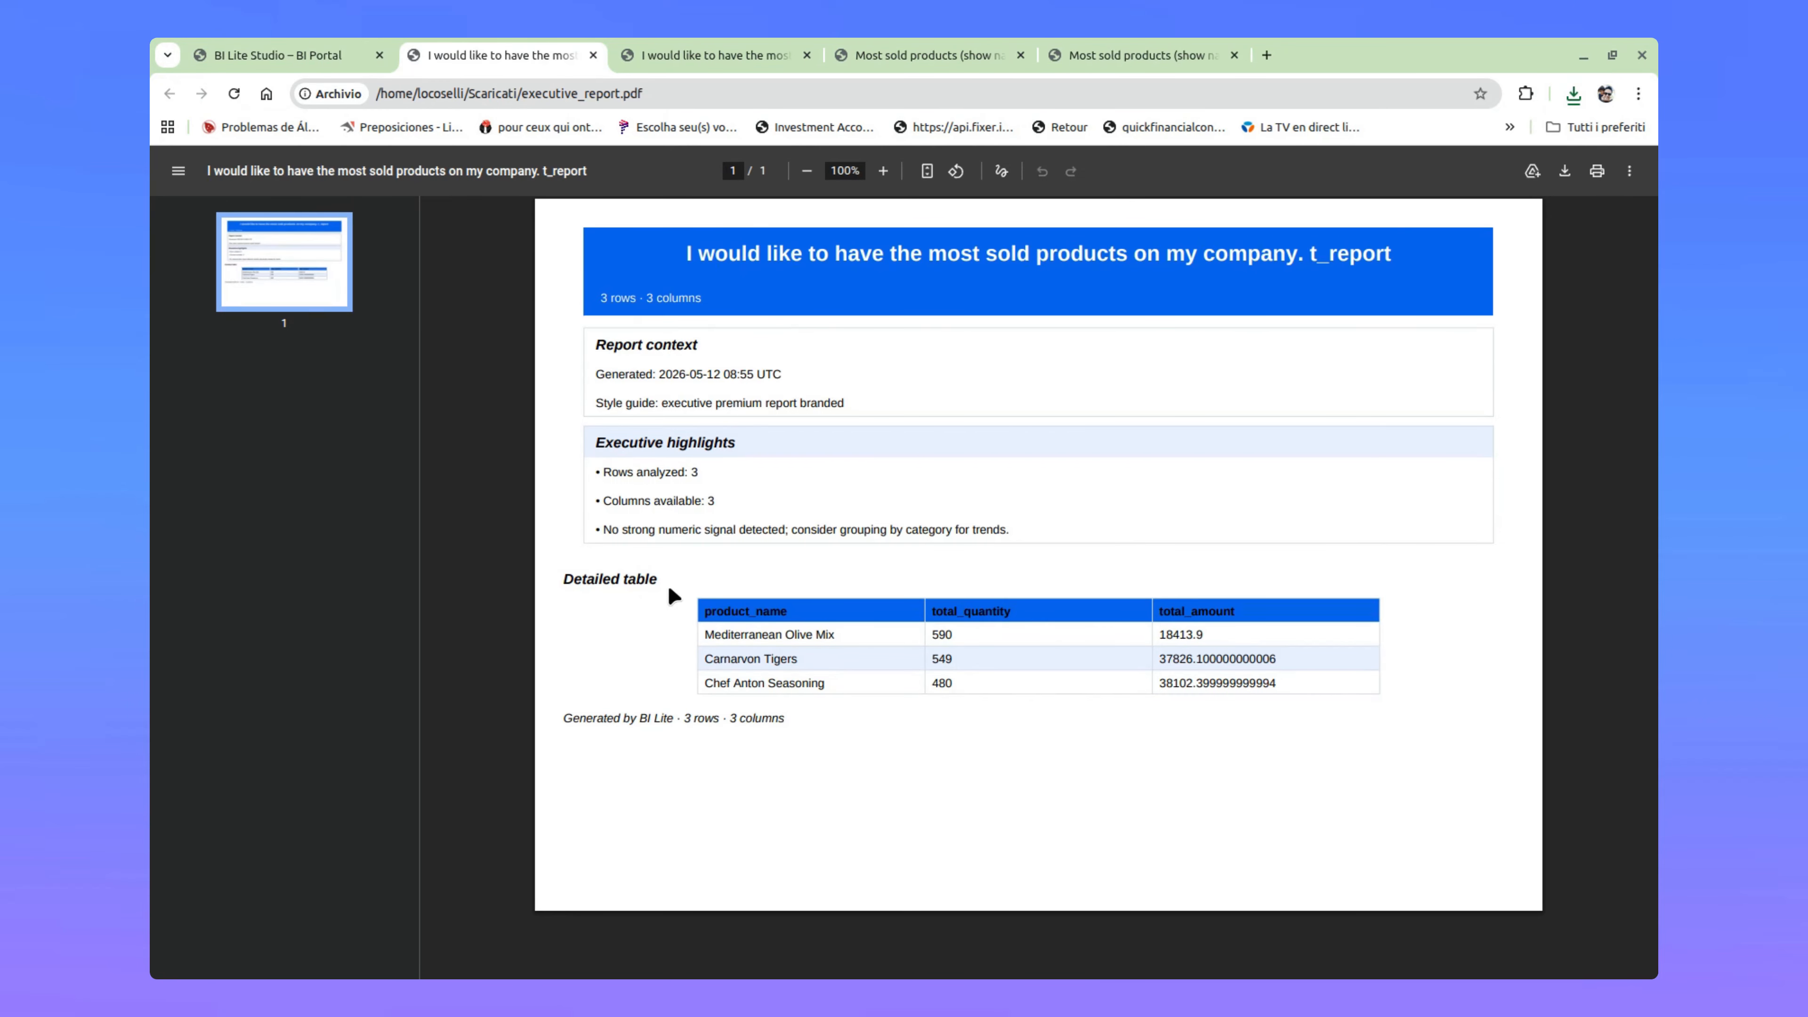
left_click_drag(586, 348, 1094, 520)
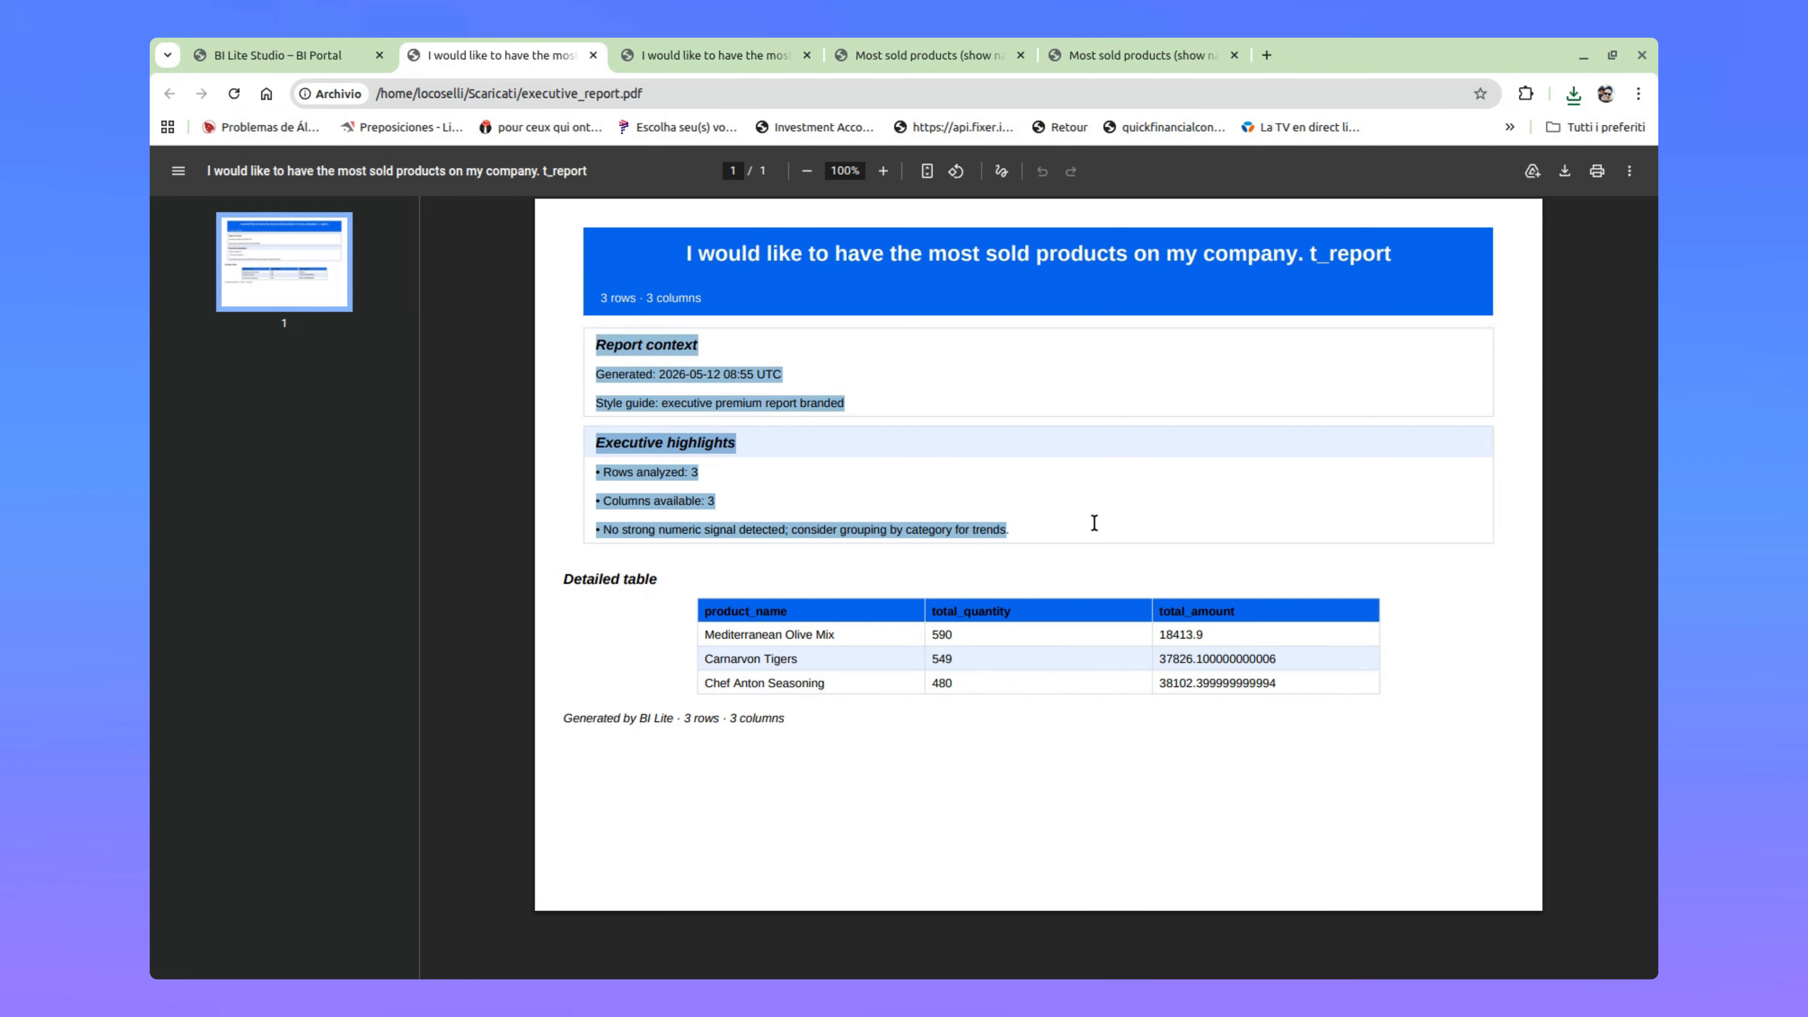
left_click(820, 733)
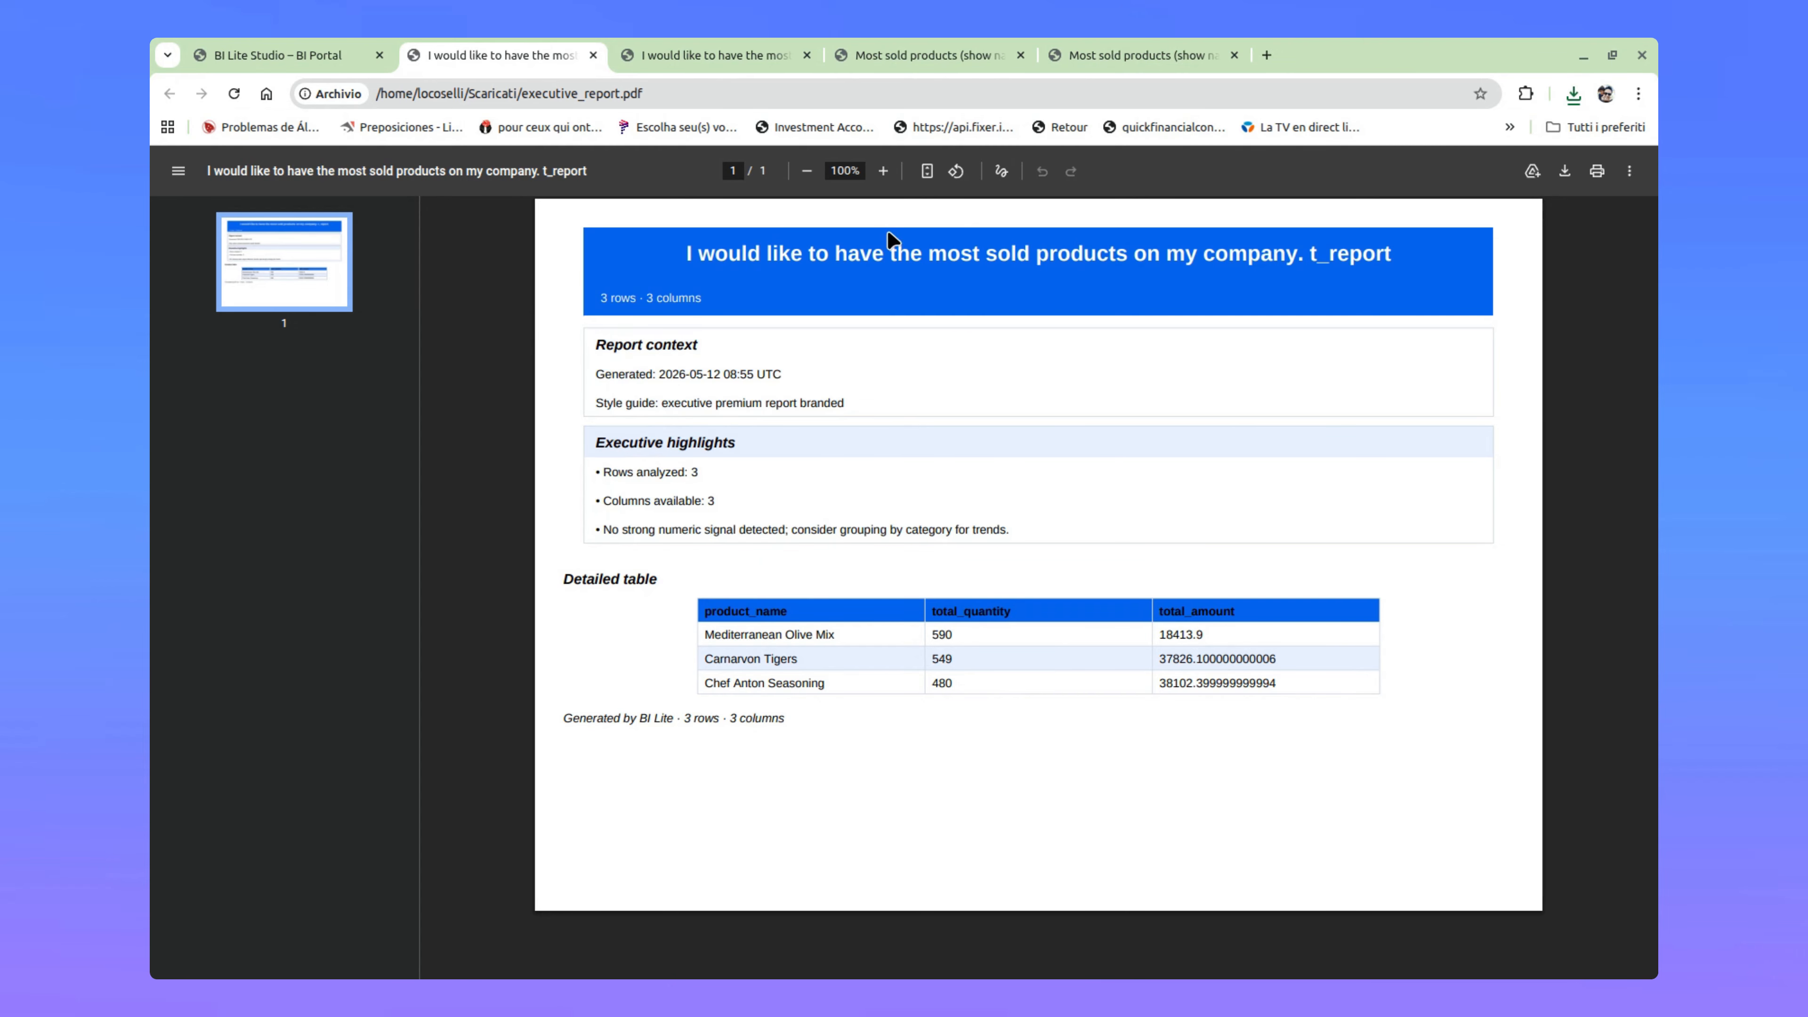
left_click(545, 50)
left_click(593, 55)
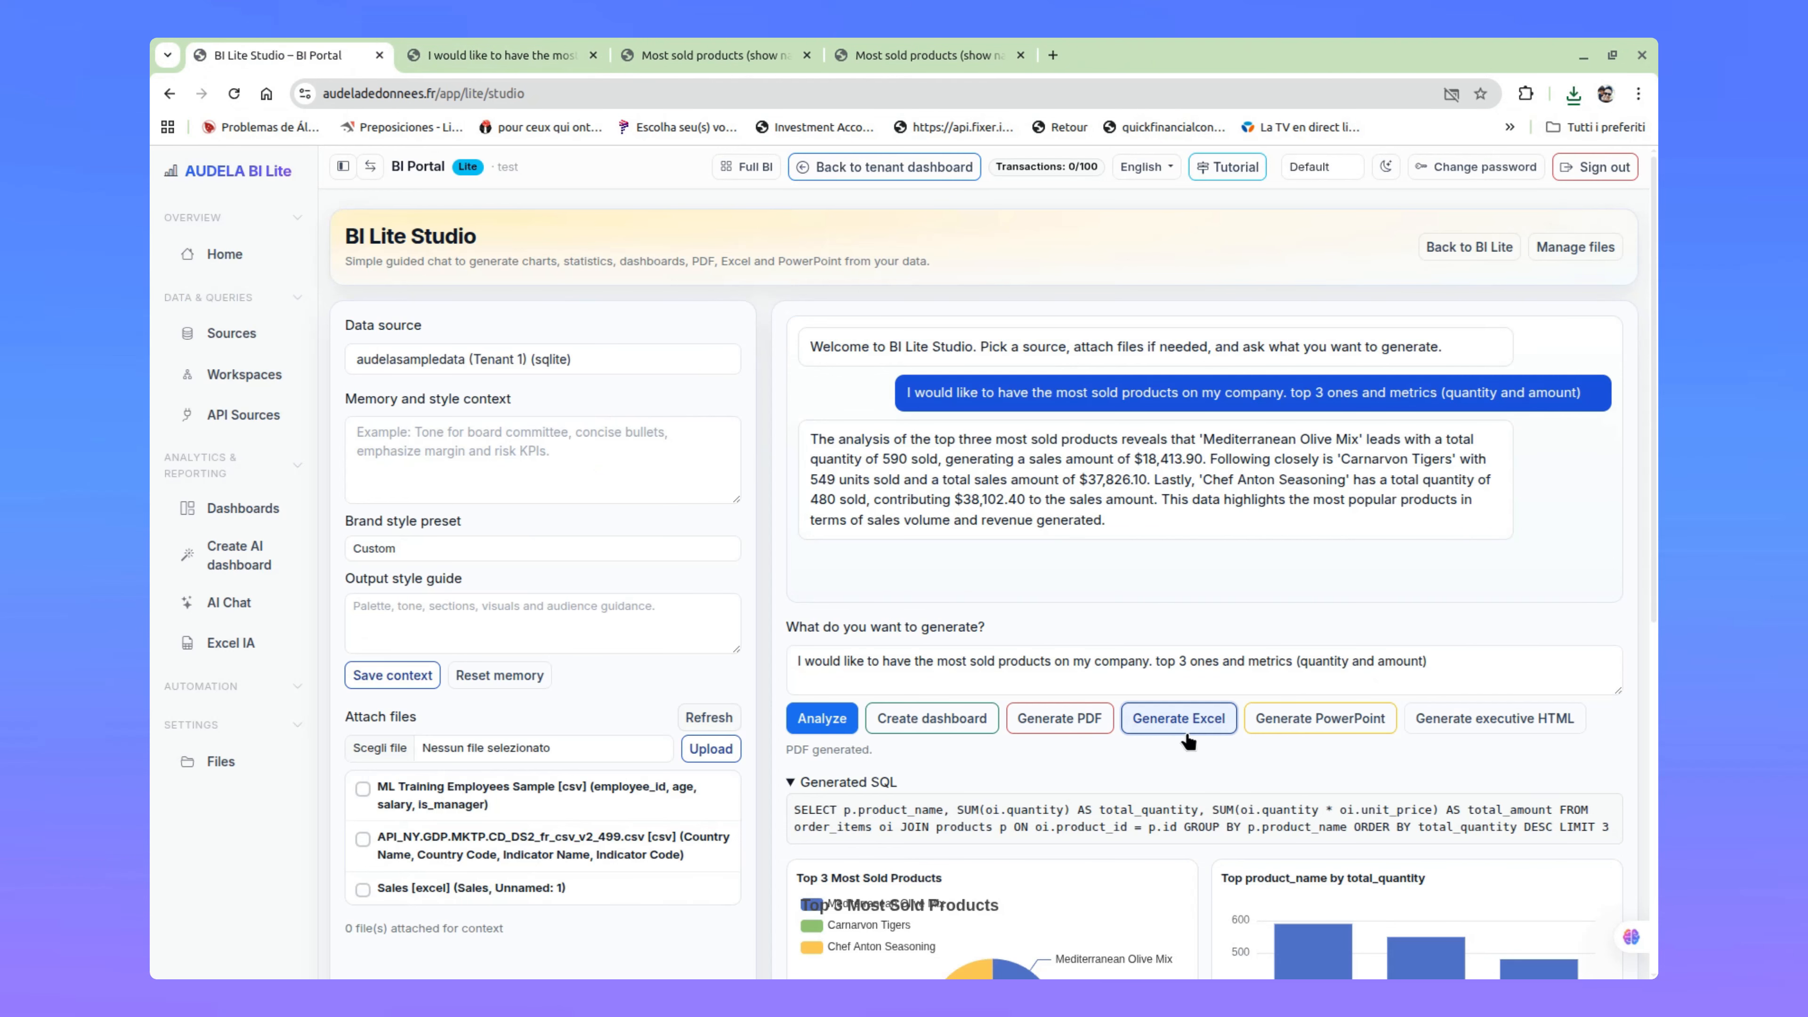
Step: Generate an Excel workbook with the Dashboard Ready template and open the downloaded file
left_click(1180, 719)
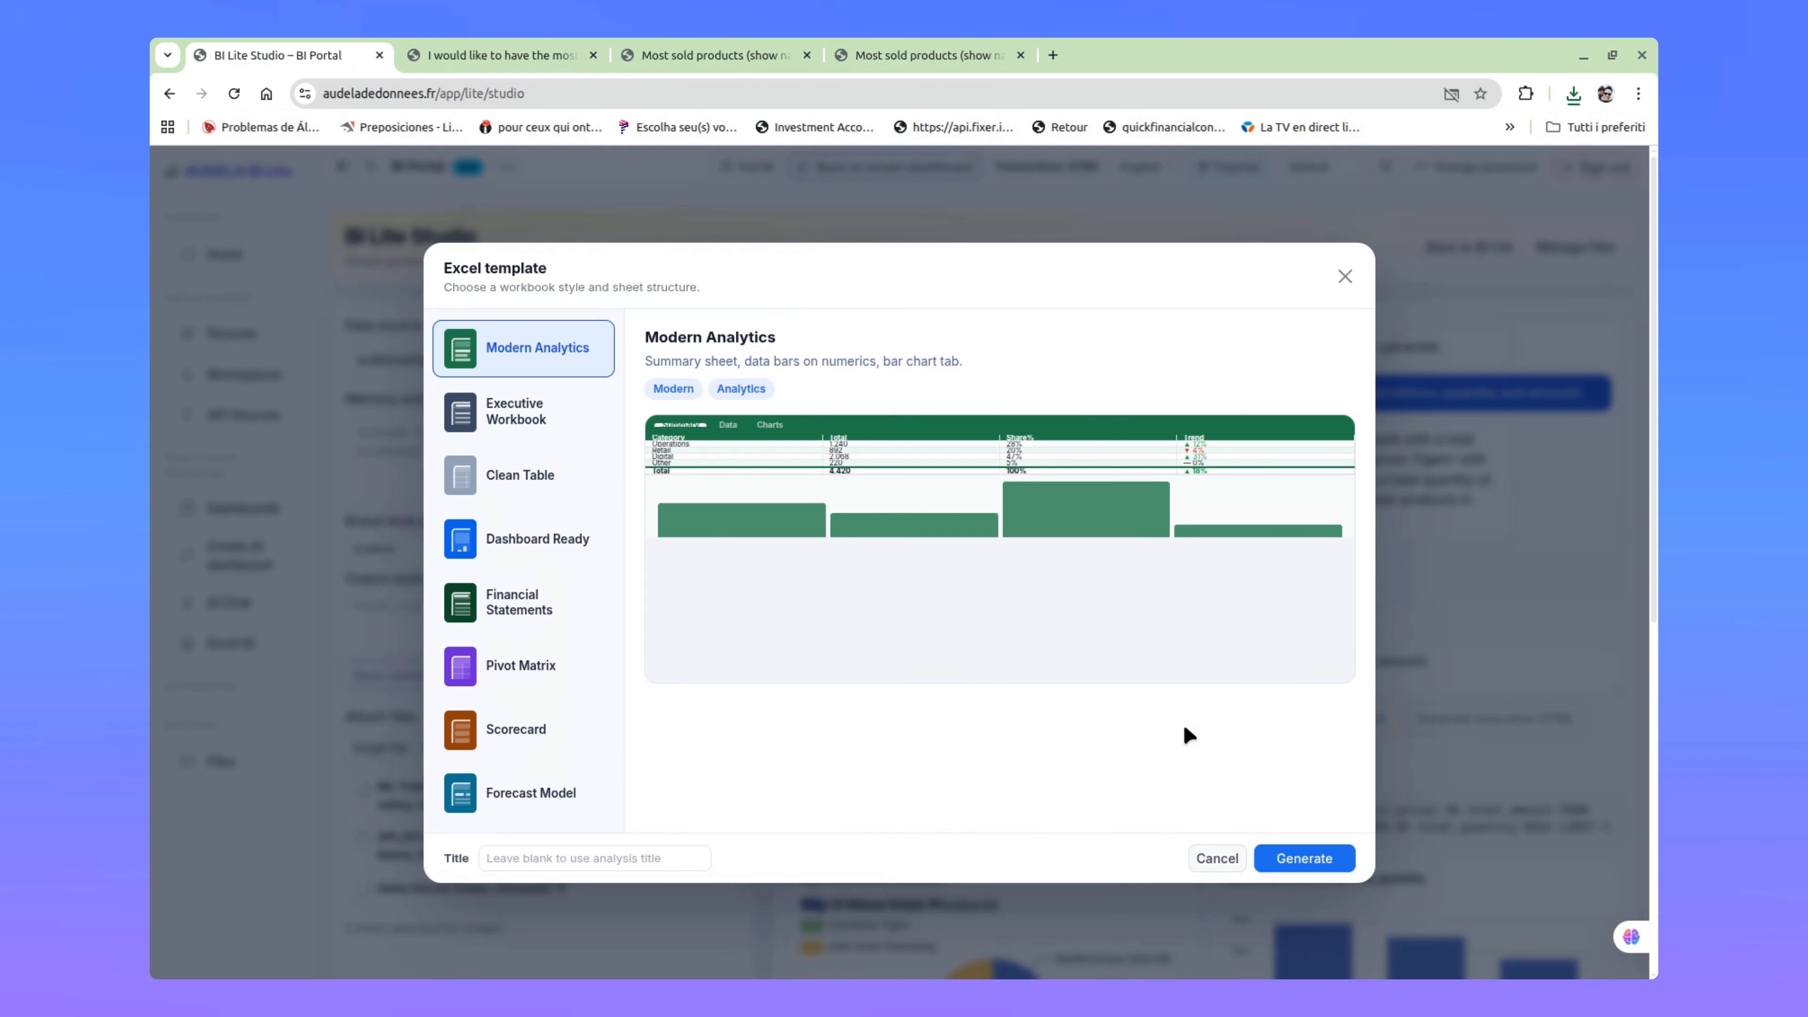
left_click(497, 403)
left_click(525, 472)
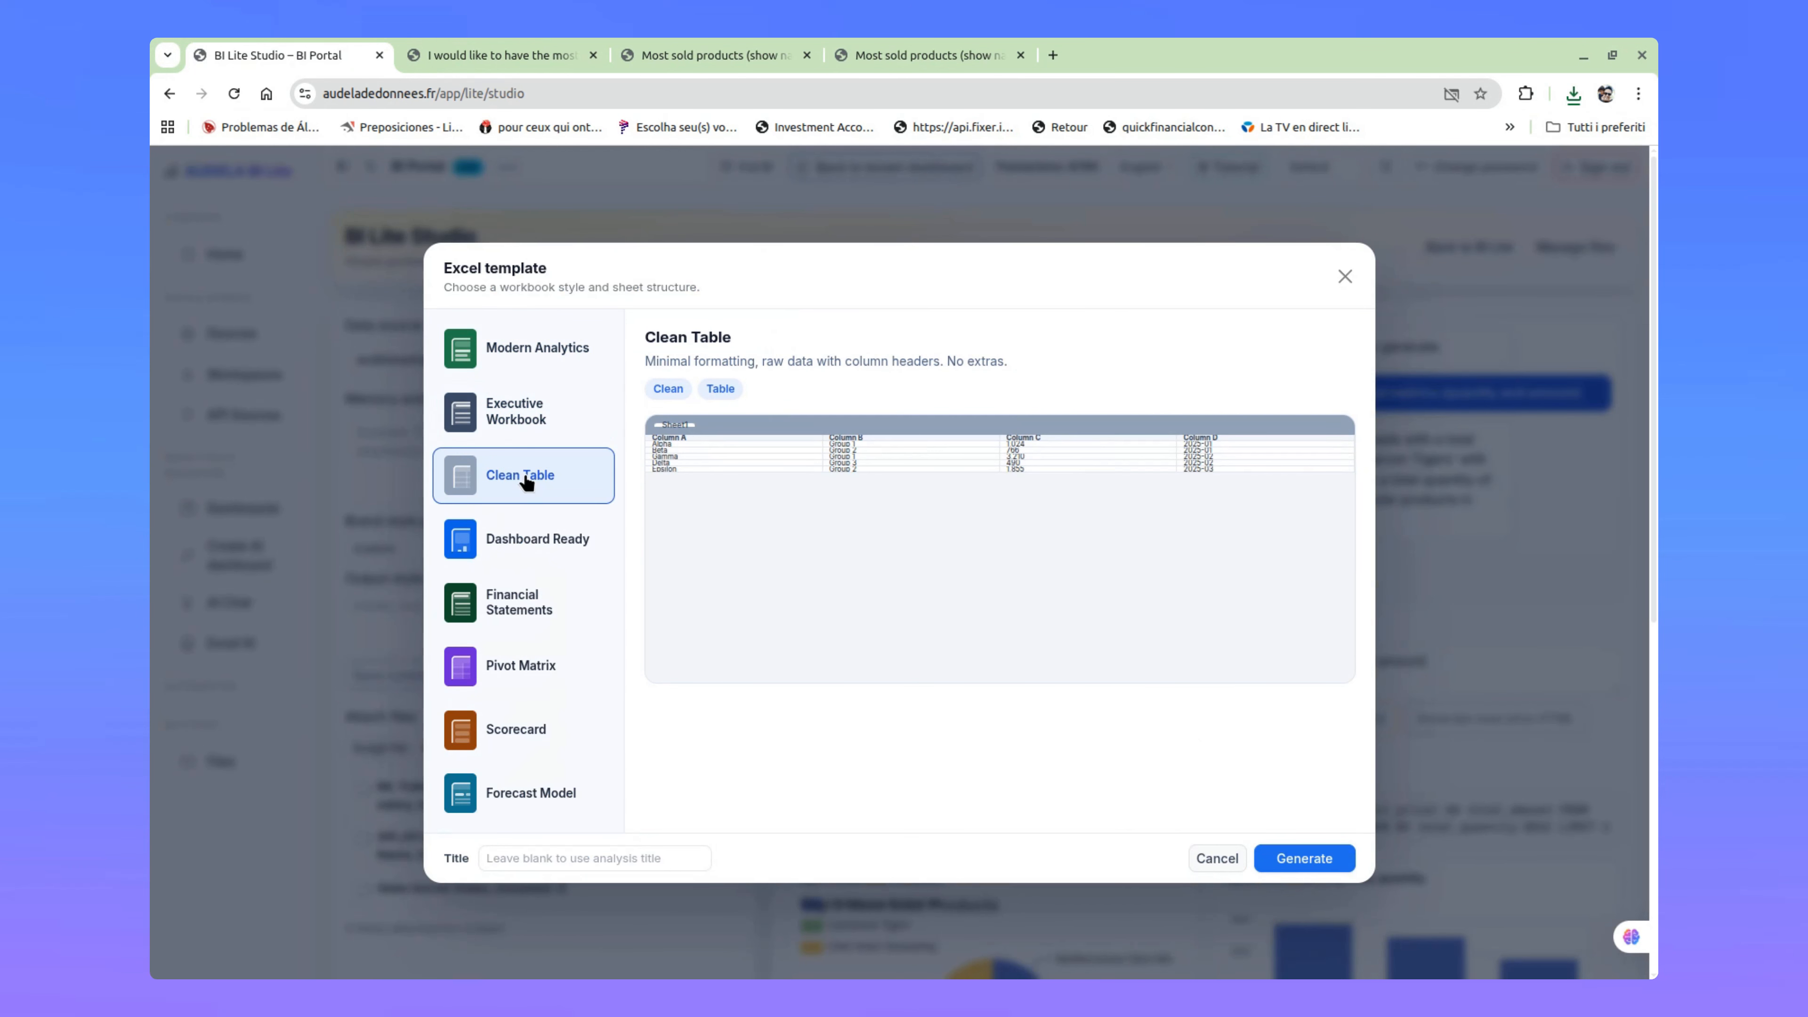
left_click(558, 550)
left_click(1307, 858)
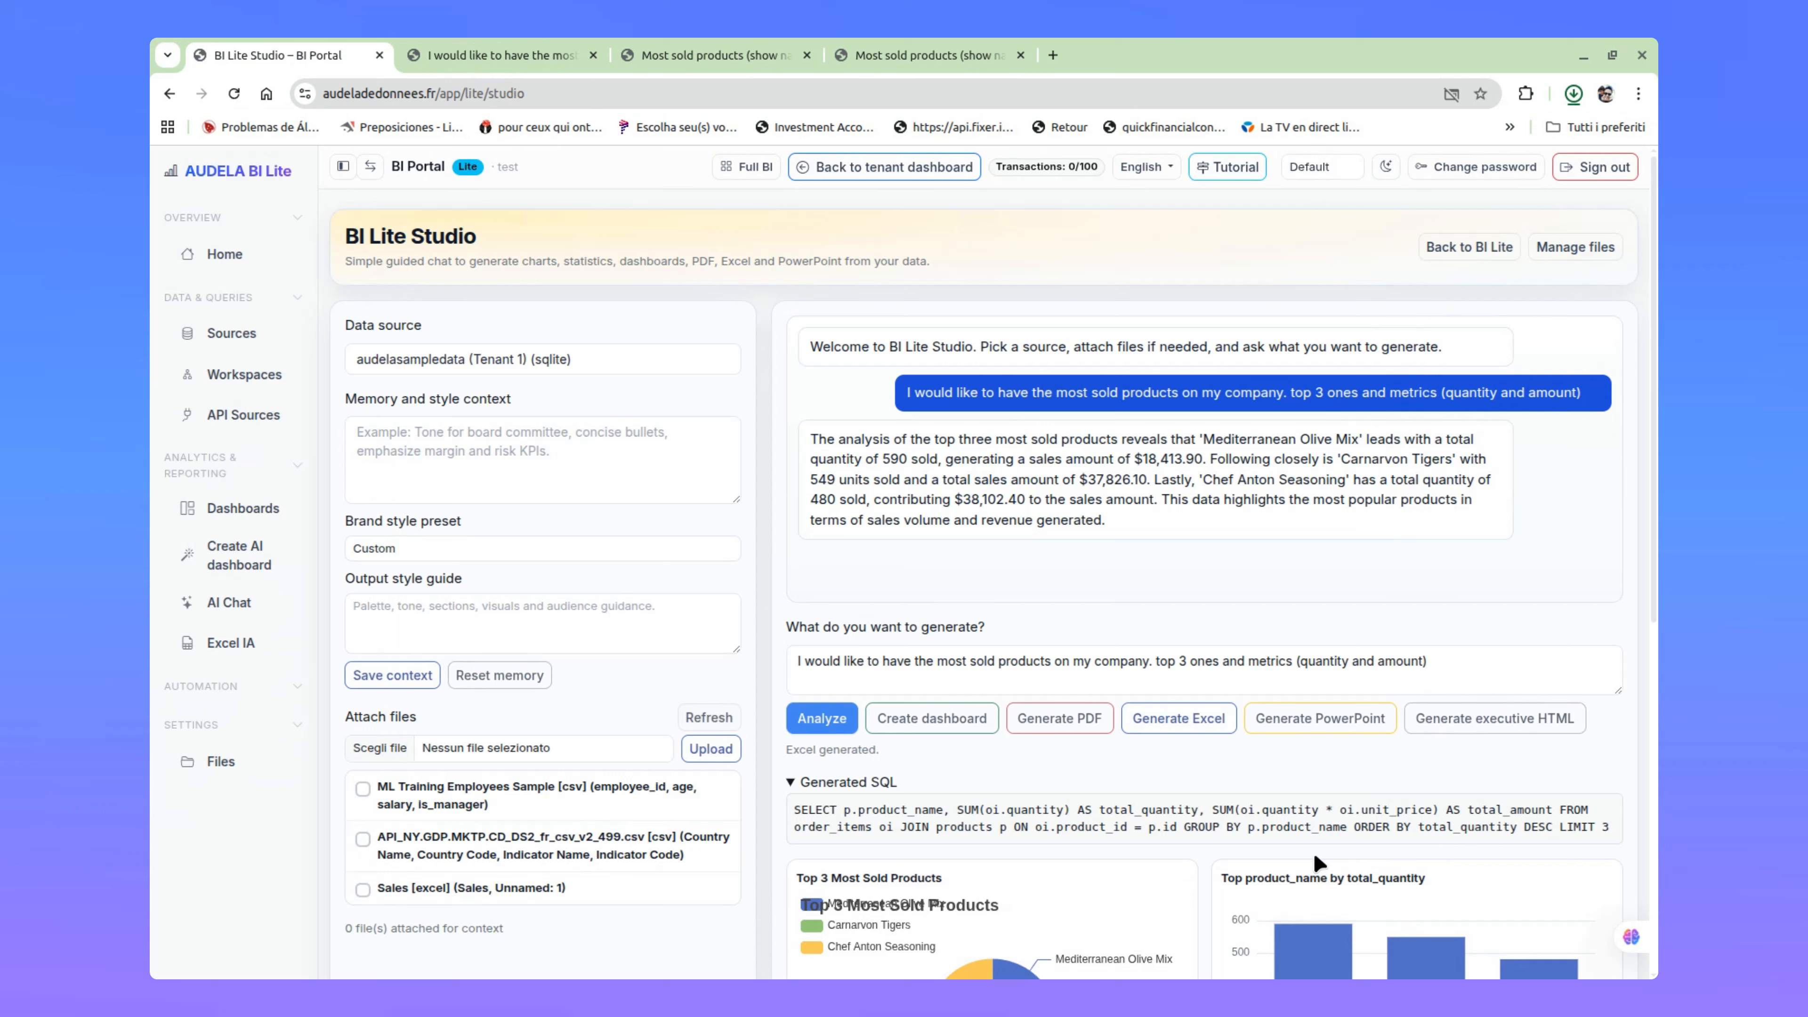
left_click(1371, 145)
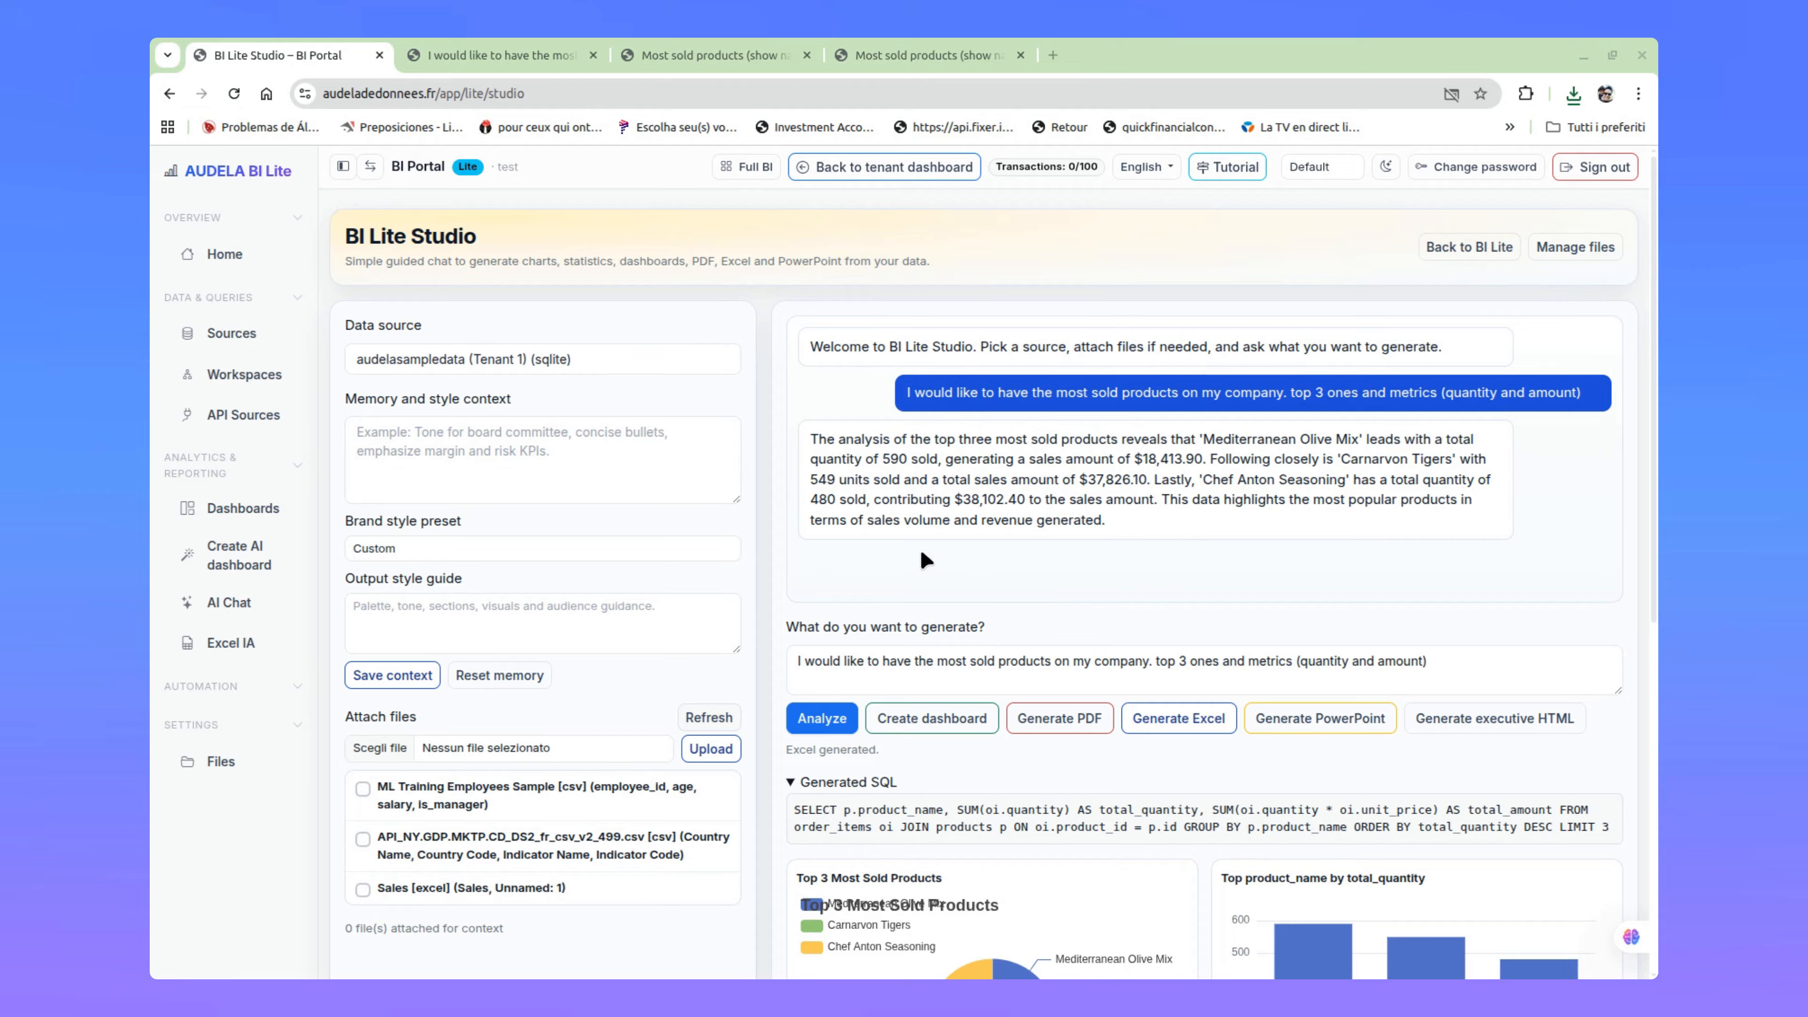
Step: Replace the request with "What is the trend for next months in terms of sales" and run the analysis
left_click_drag(811, 444, 1166, 512)
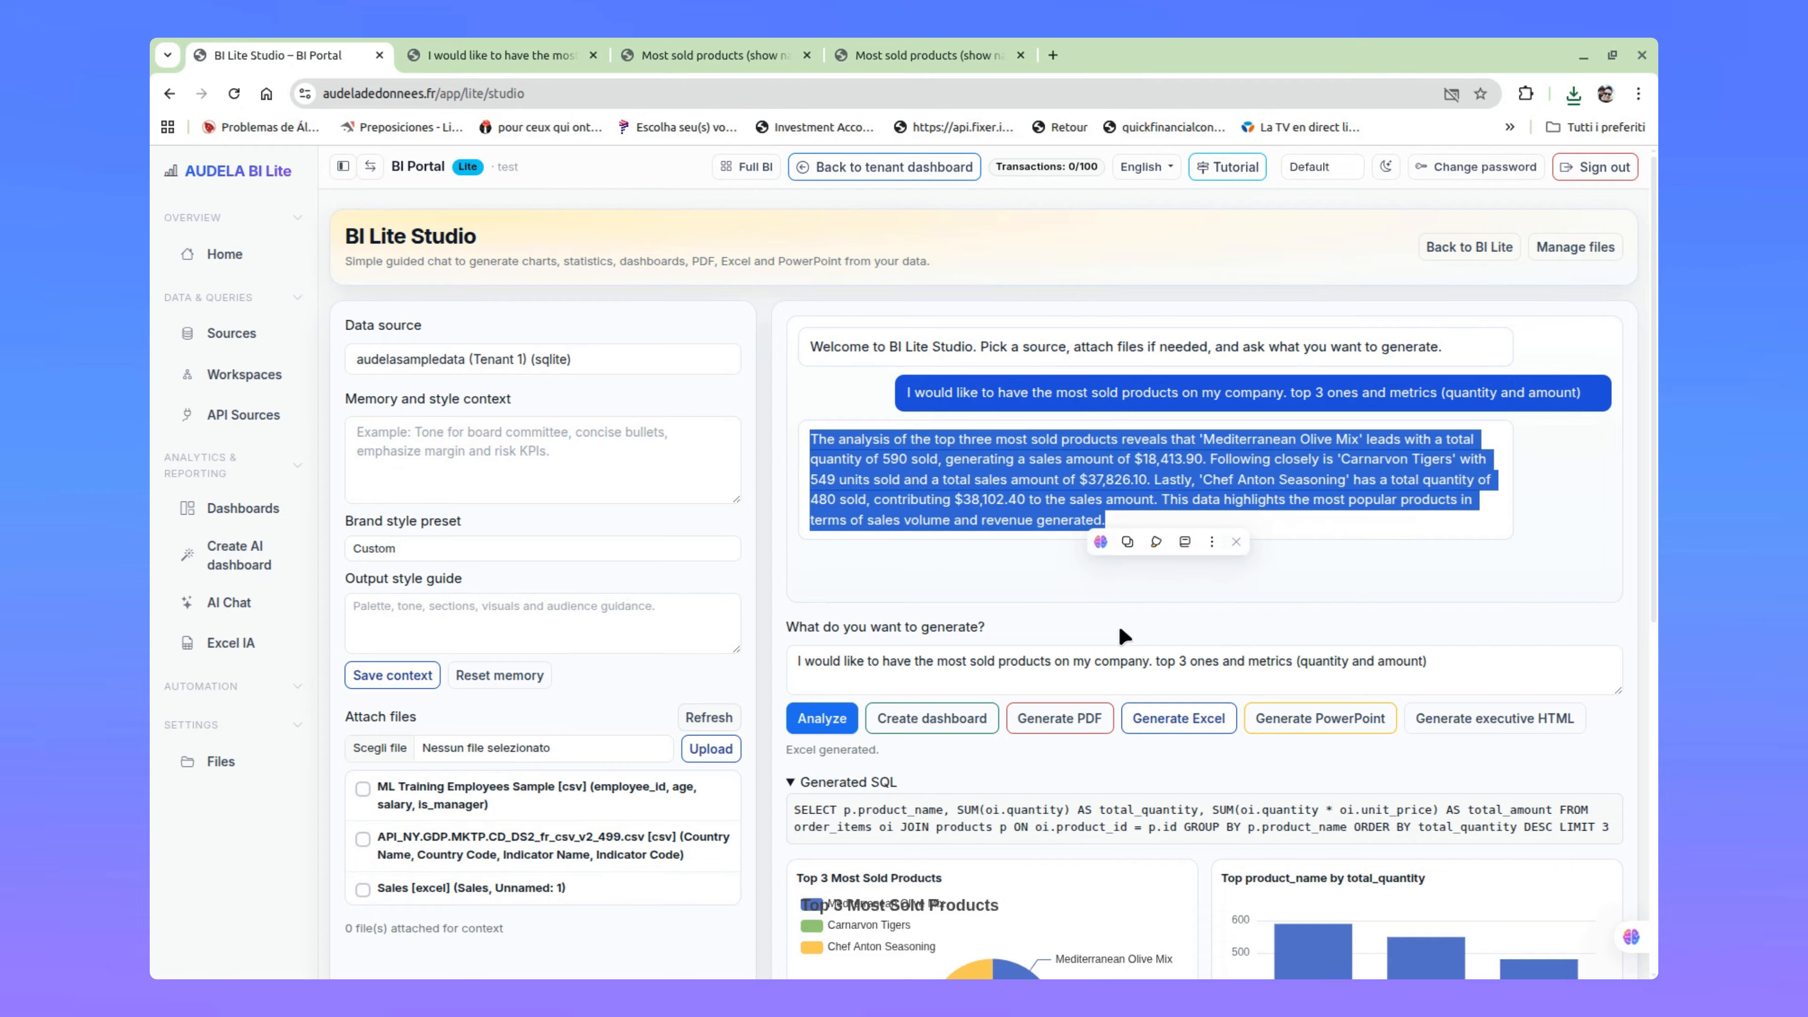
left_click(1475, 660)
left_click_drag(1487, 663, 750, 680)
key("BackSpace")
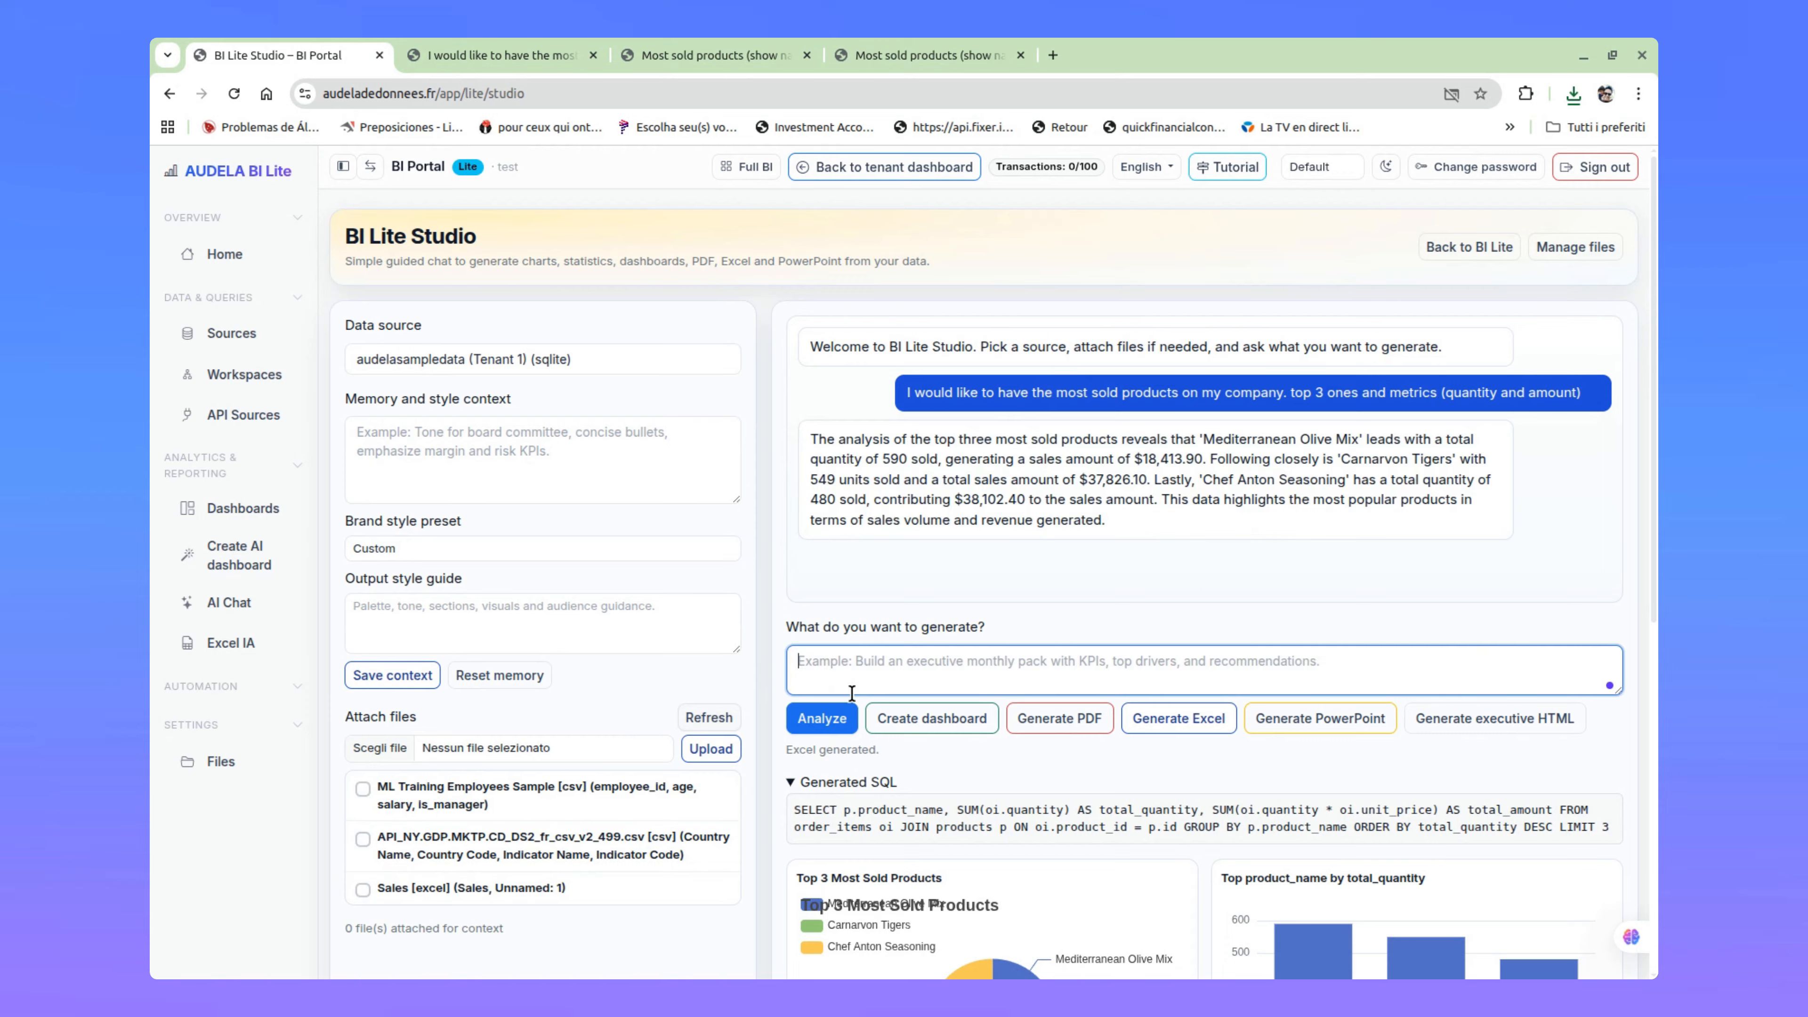
type("I")
key("BackSpace")
type("What ")
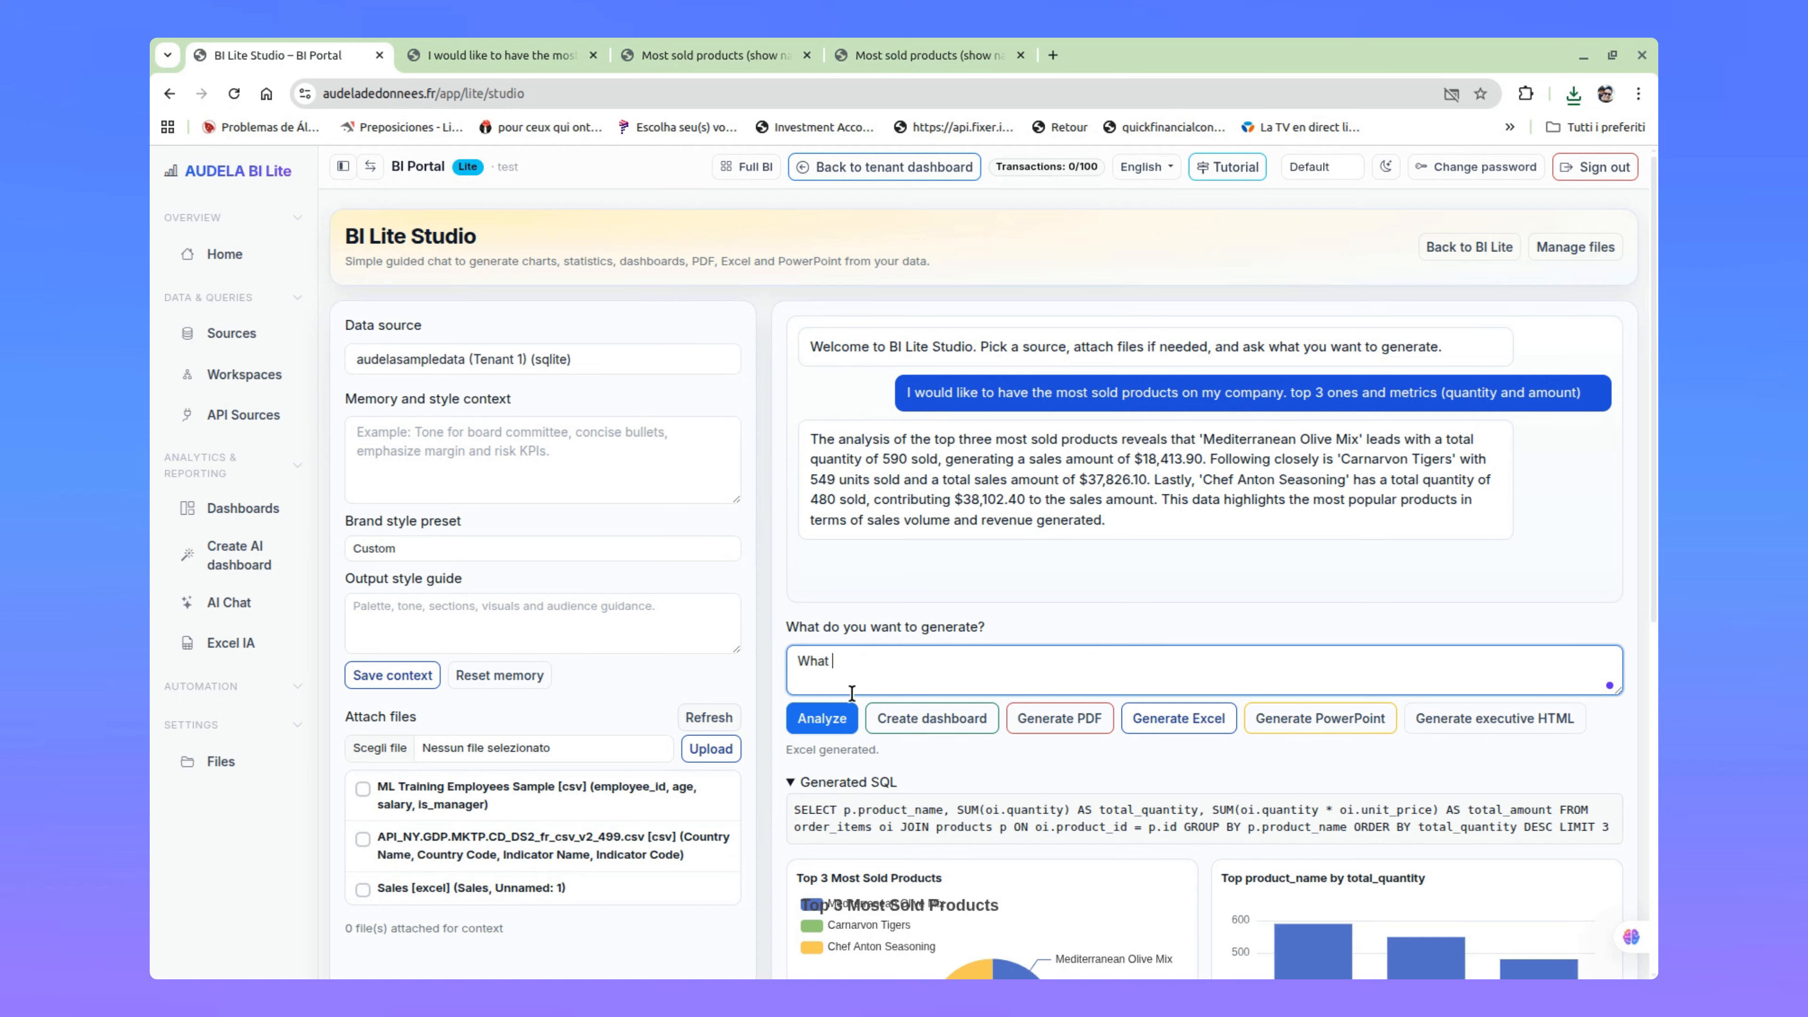
type("is the trend for next months in terms of sales")
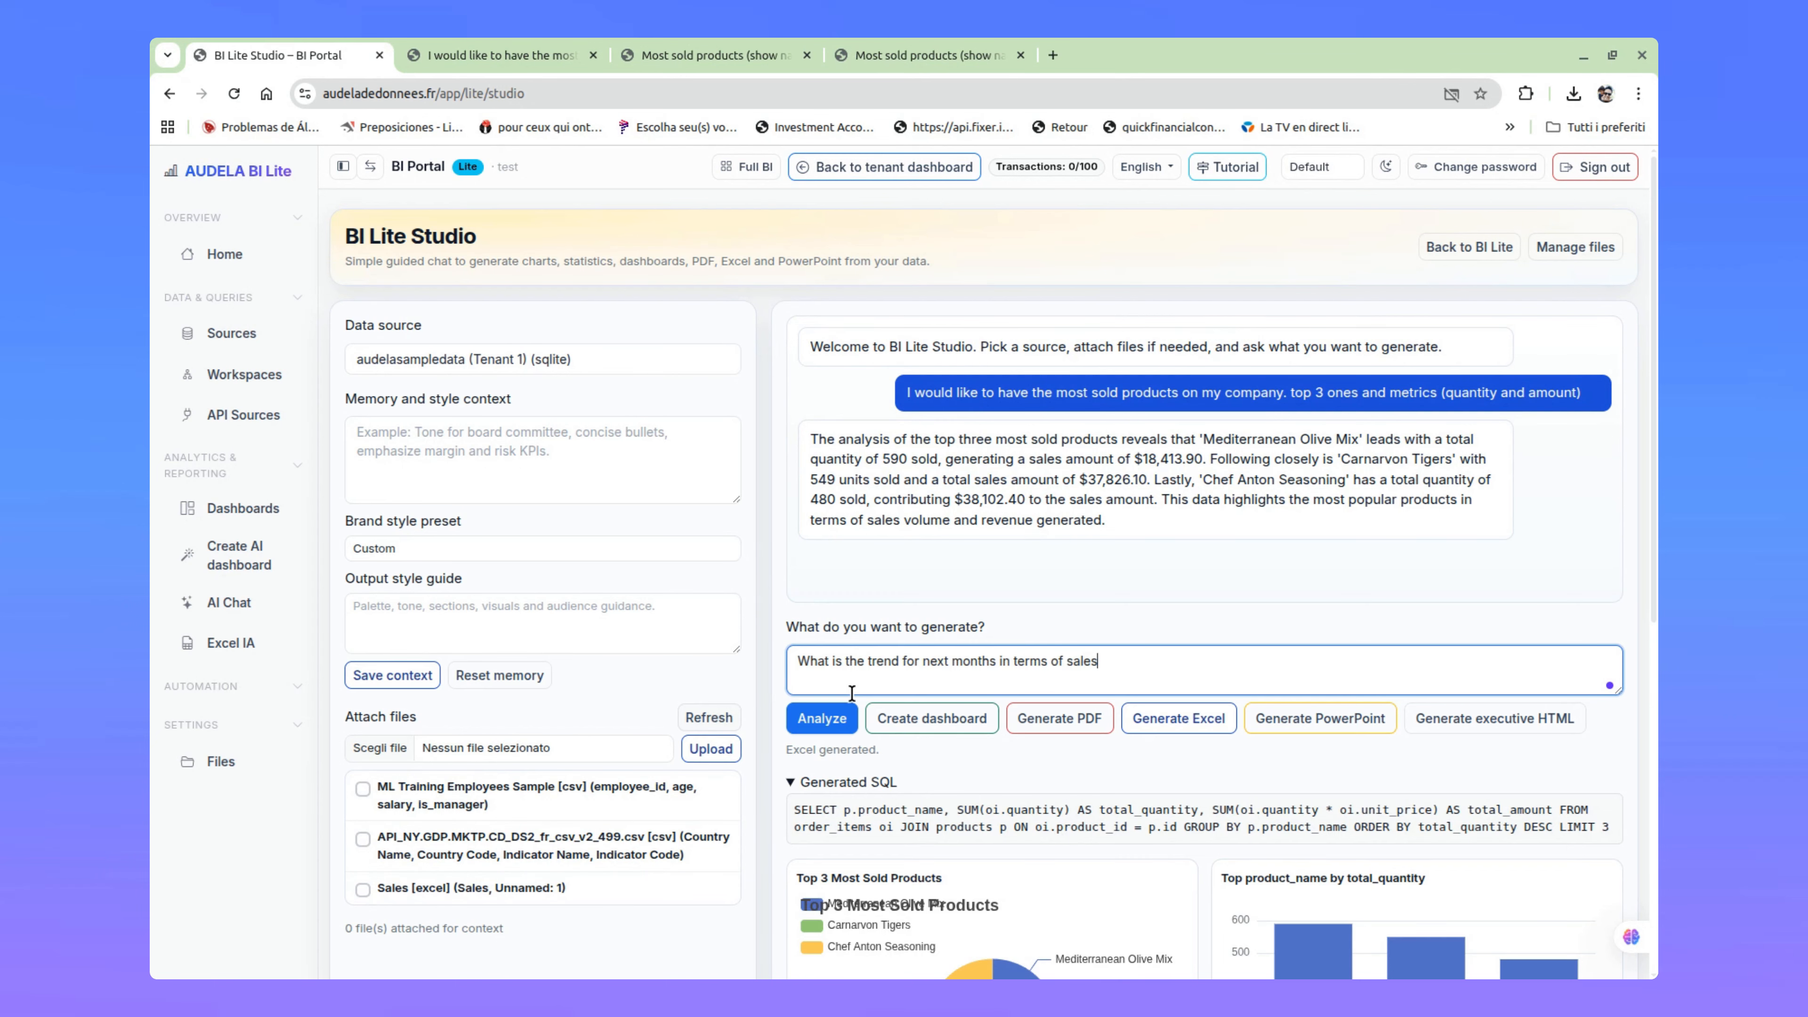
key("Return")
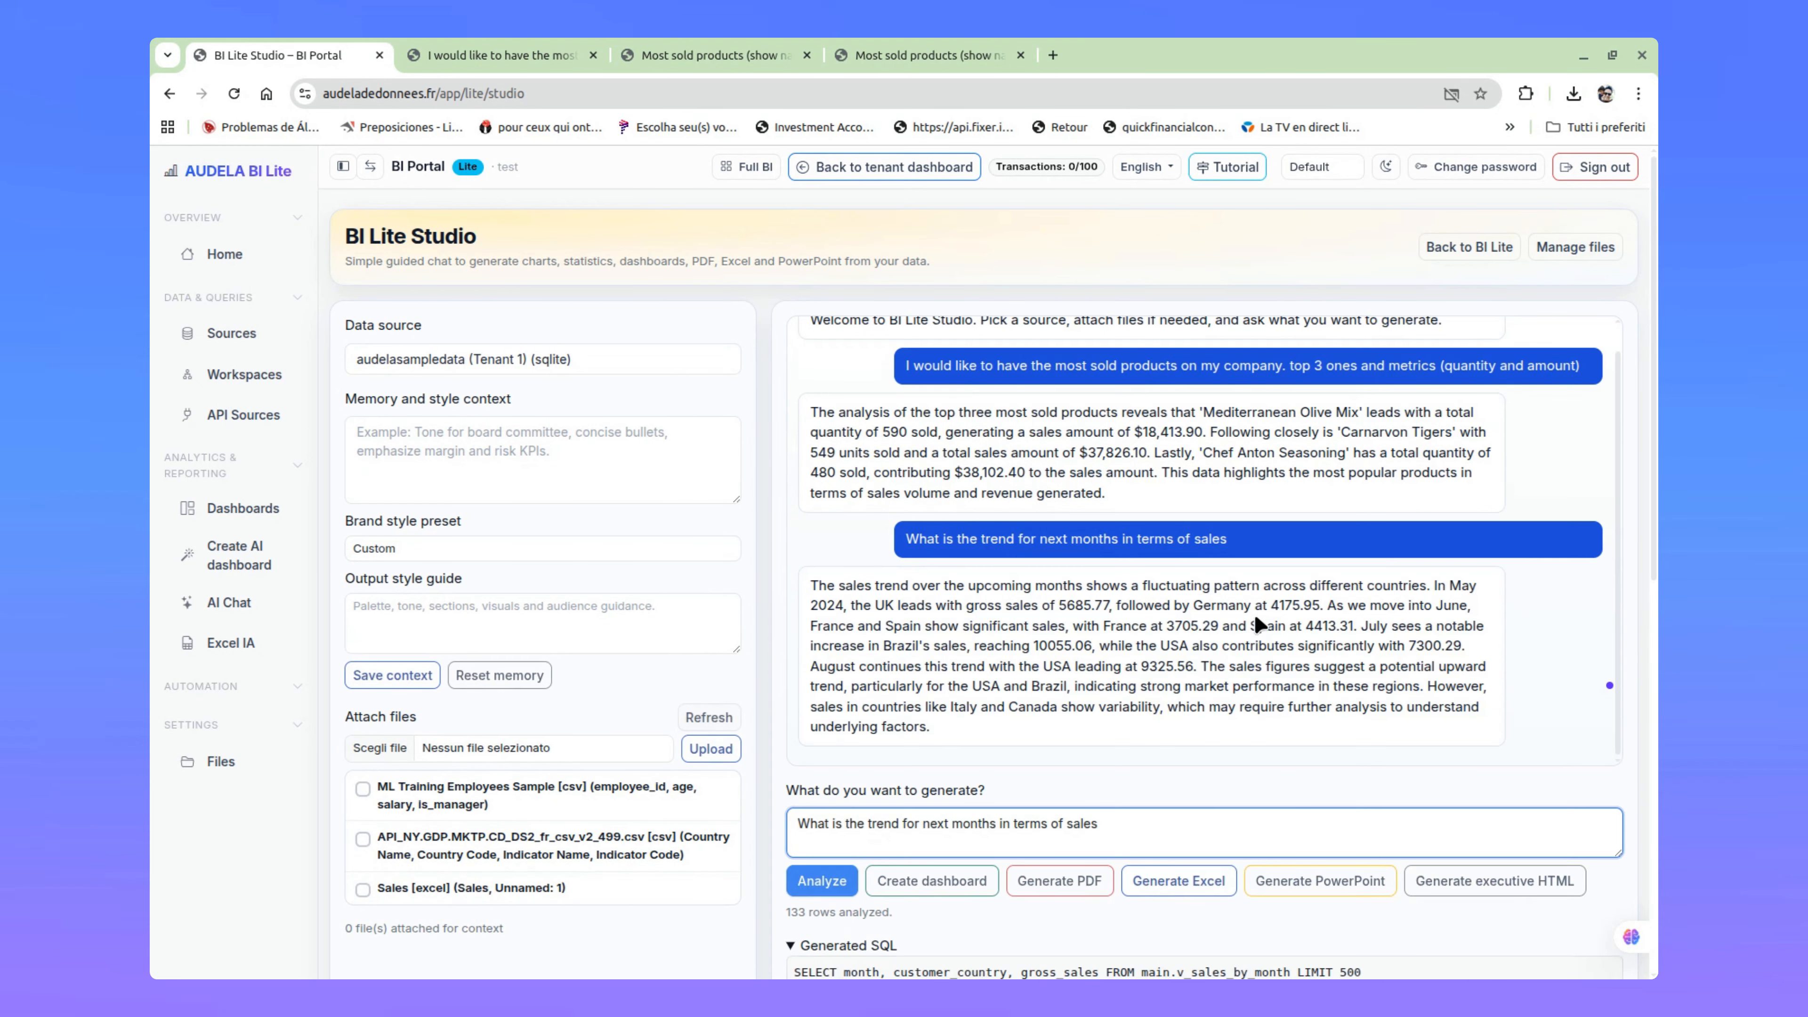
Step: Examine the generated sales trend charts and read the written analysis of sales by country and month
scroll(1484, 658, "down", 7)
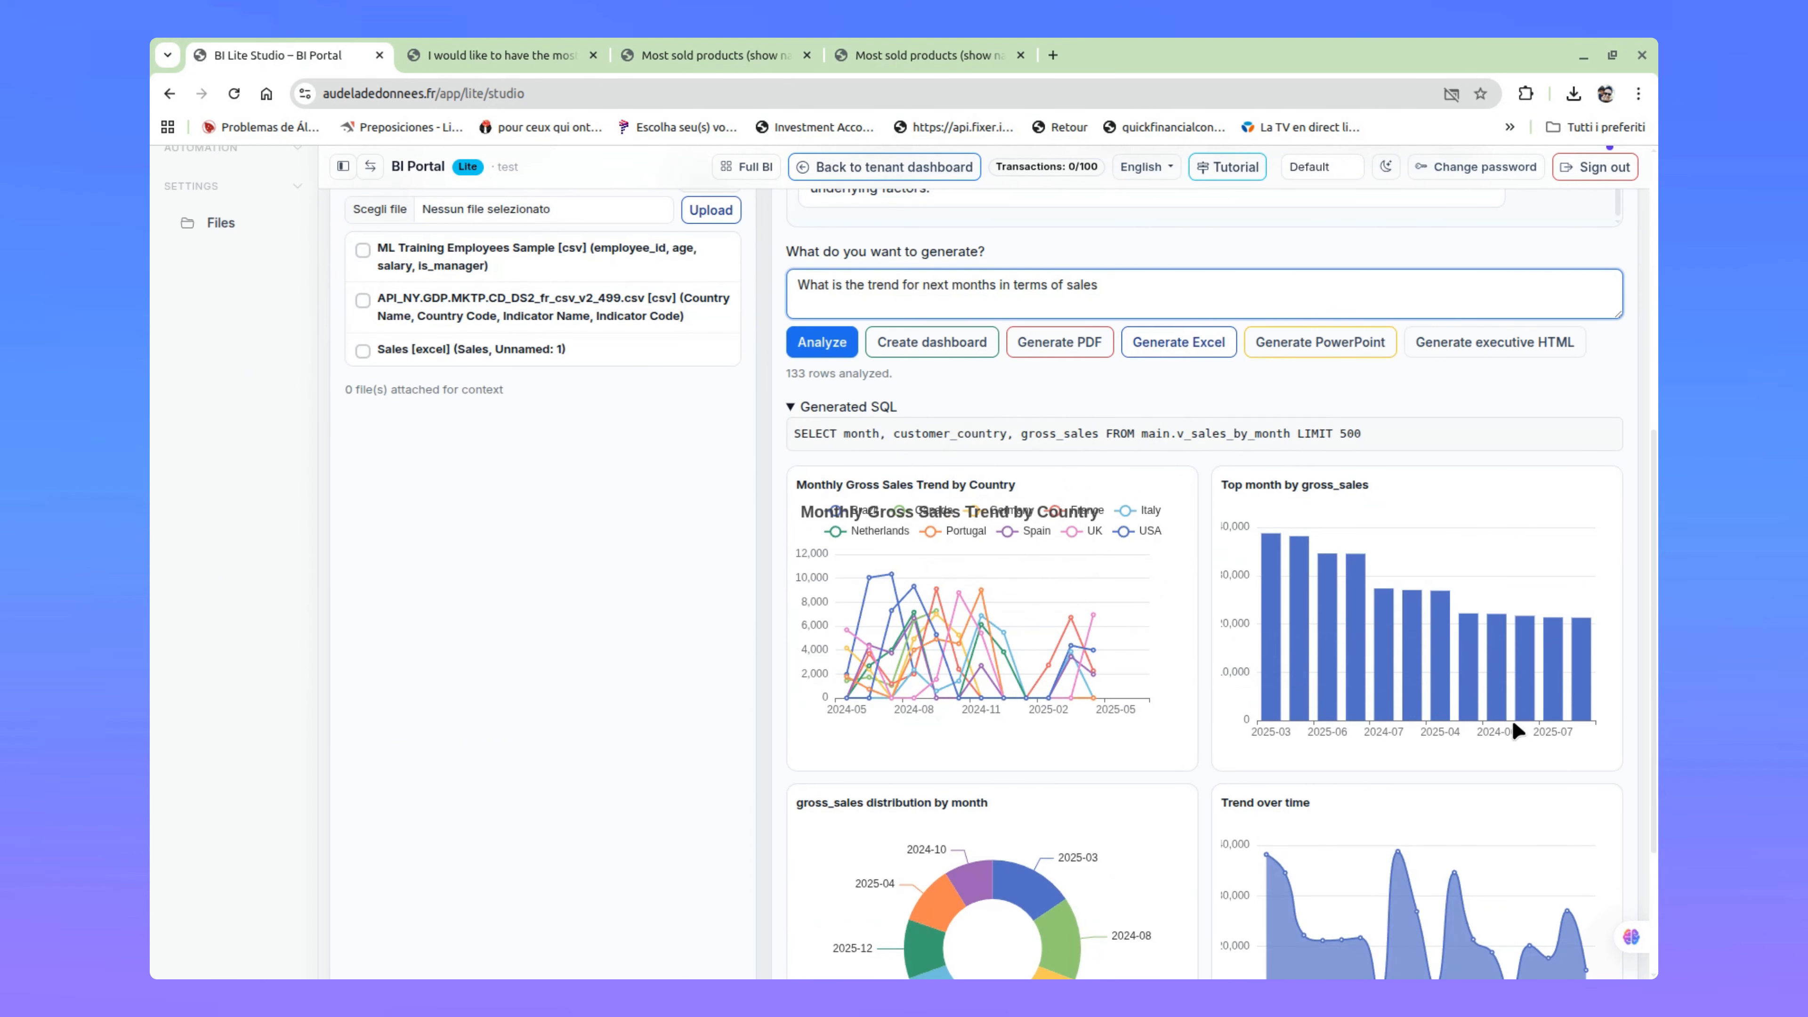
scroll(1481, 698, "down", 3)
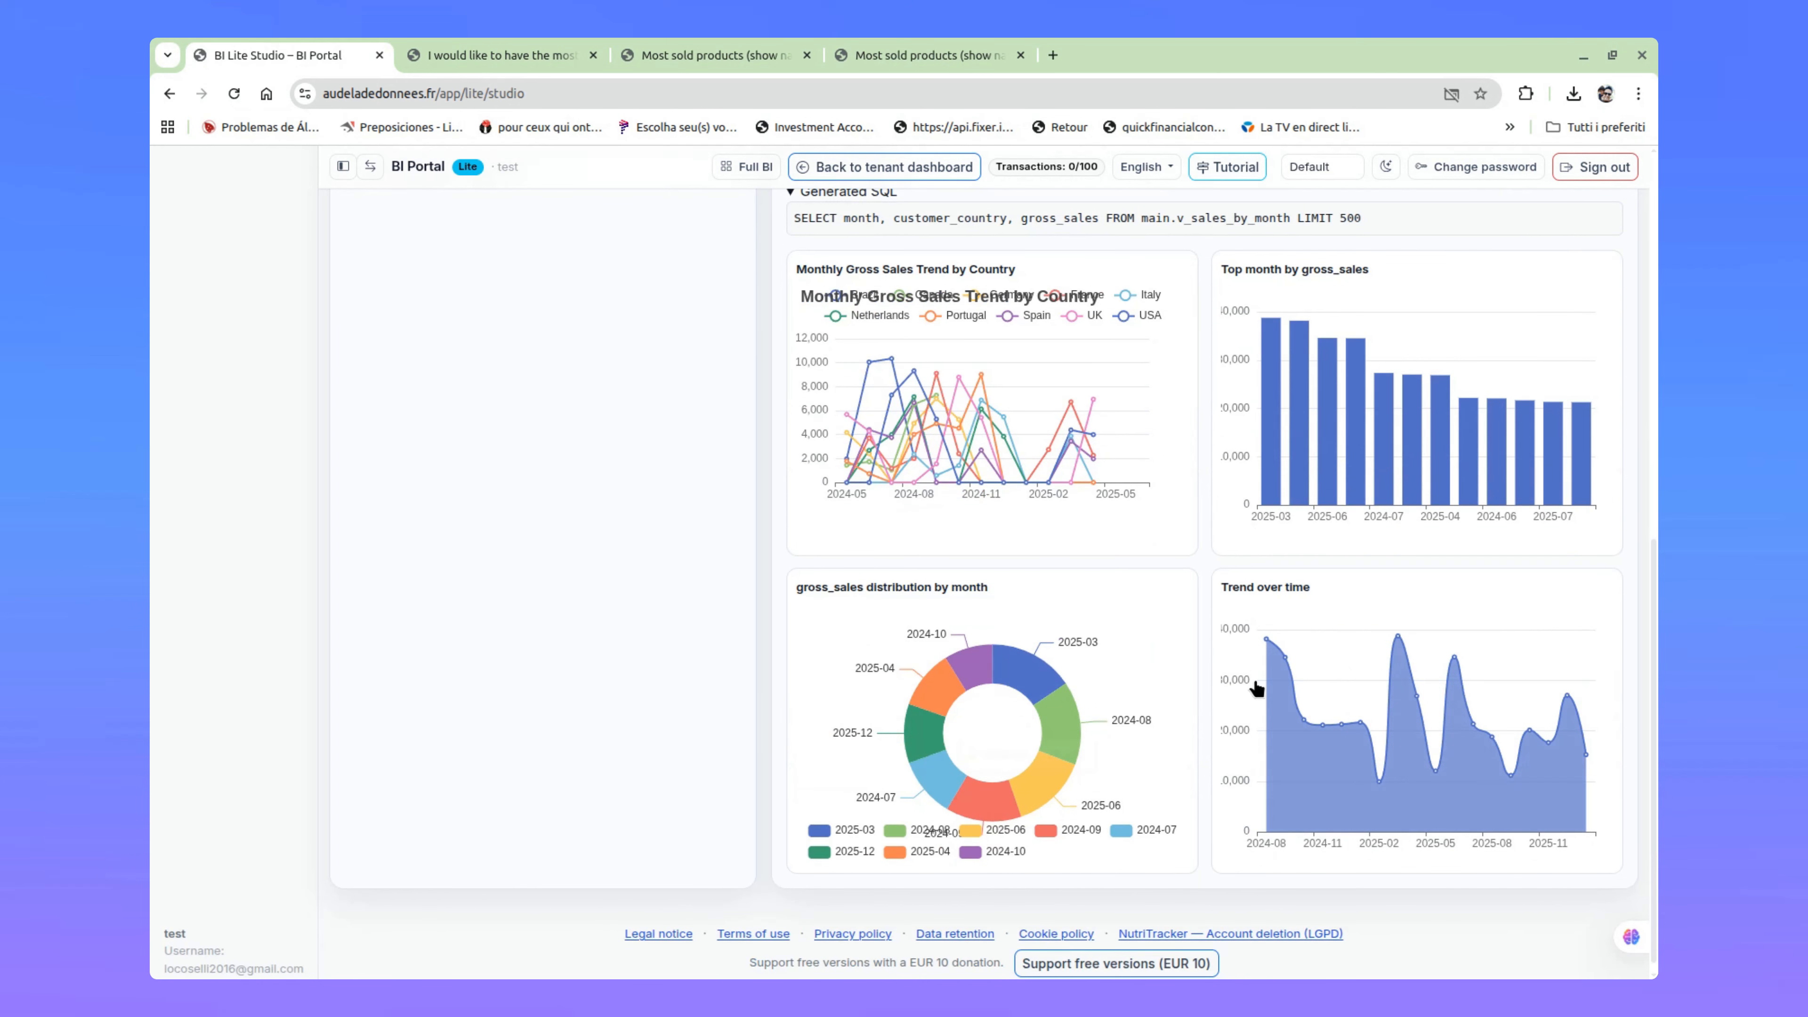
scroll(1433, 690, "up", 10)
left_click_drag(818, 585, 1254, 670)
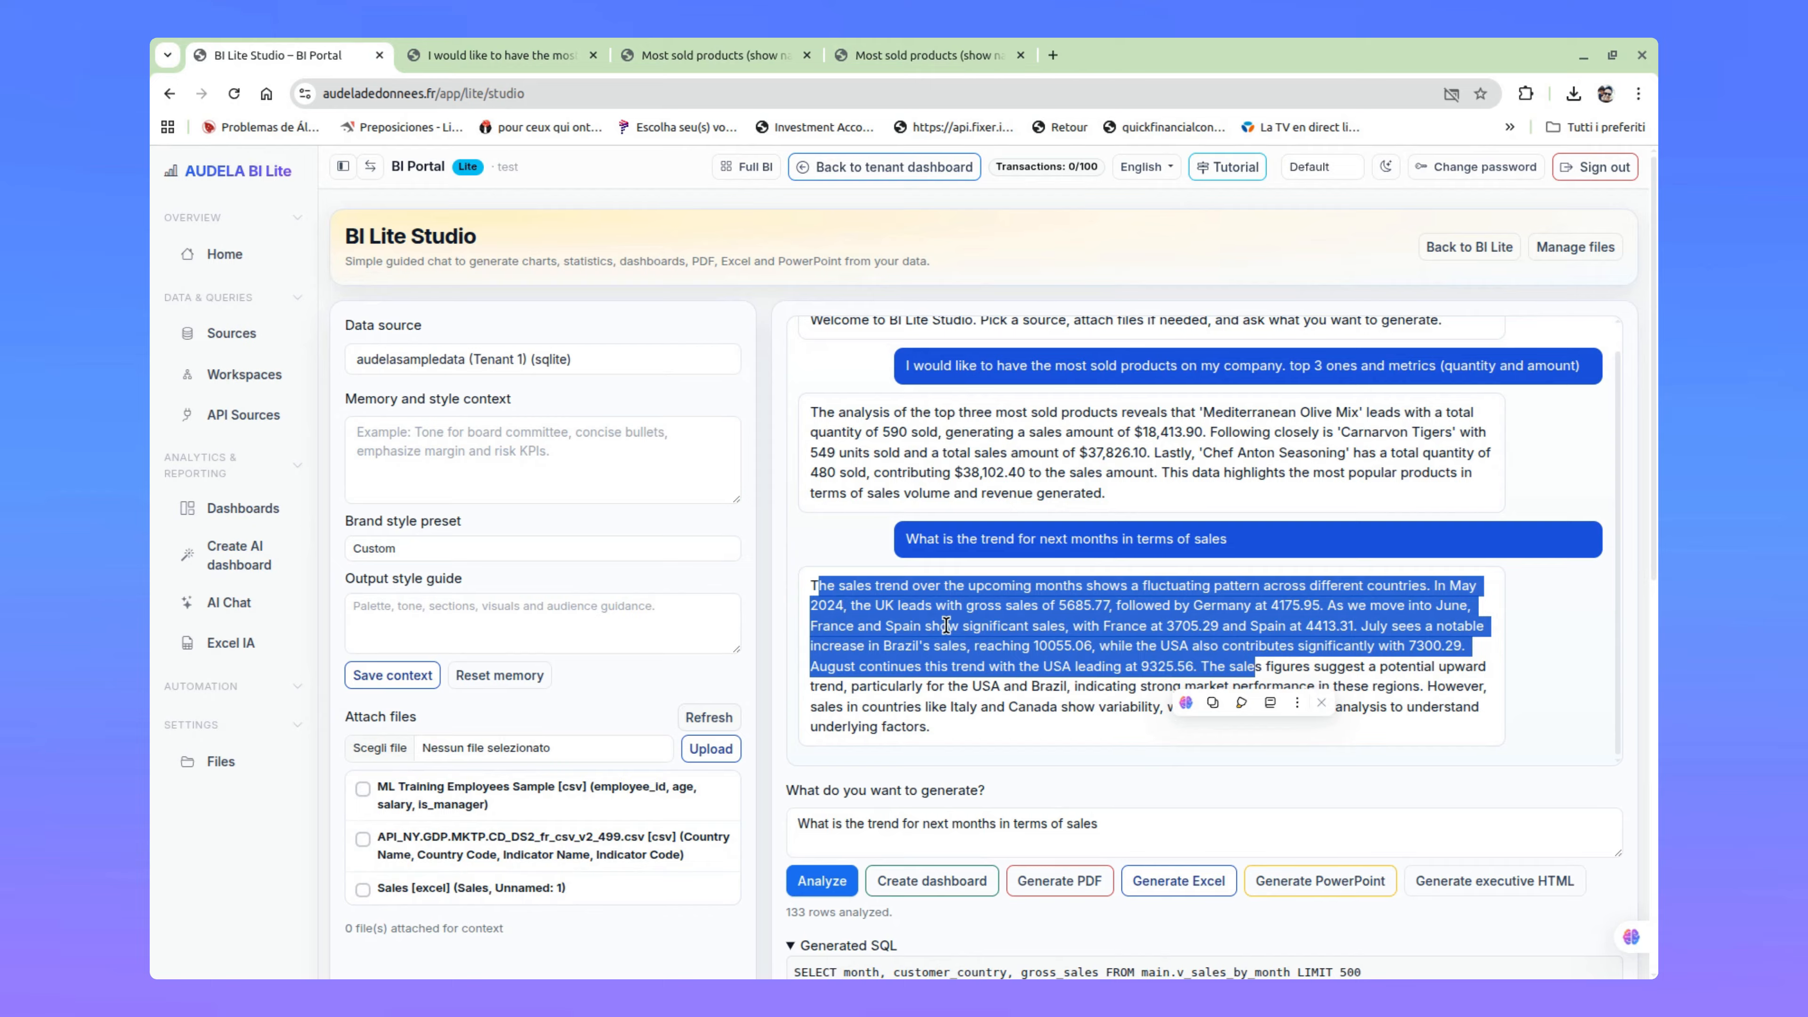
left_click(1049, 606)
left_click_drag(1091, 606, 1300, 605)
left_click(1125, 685)
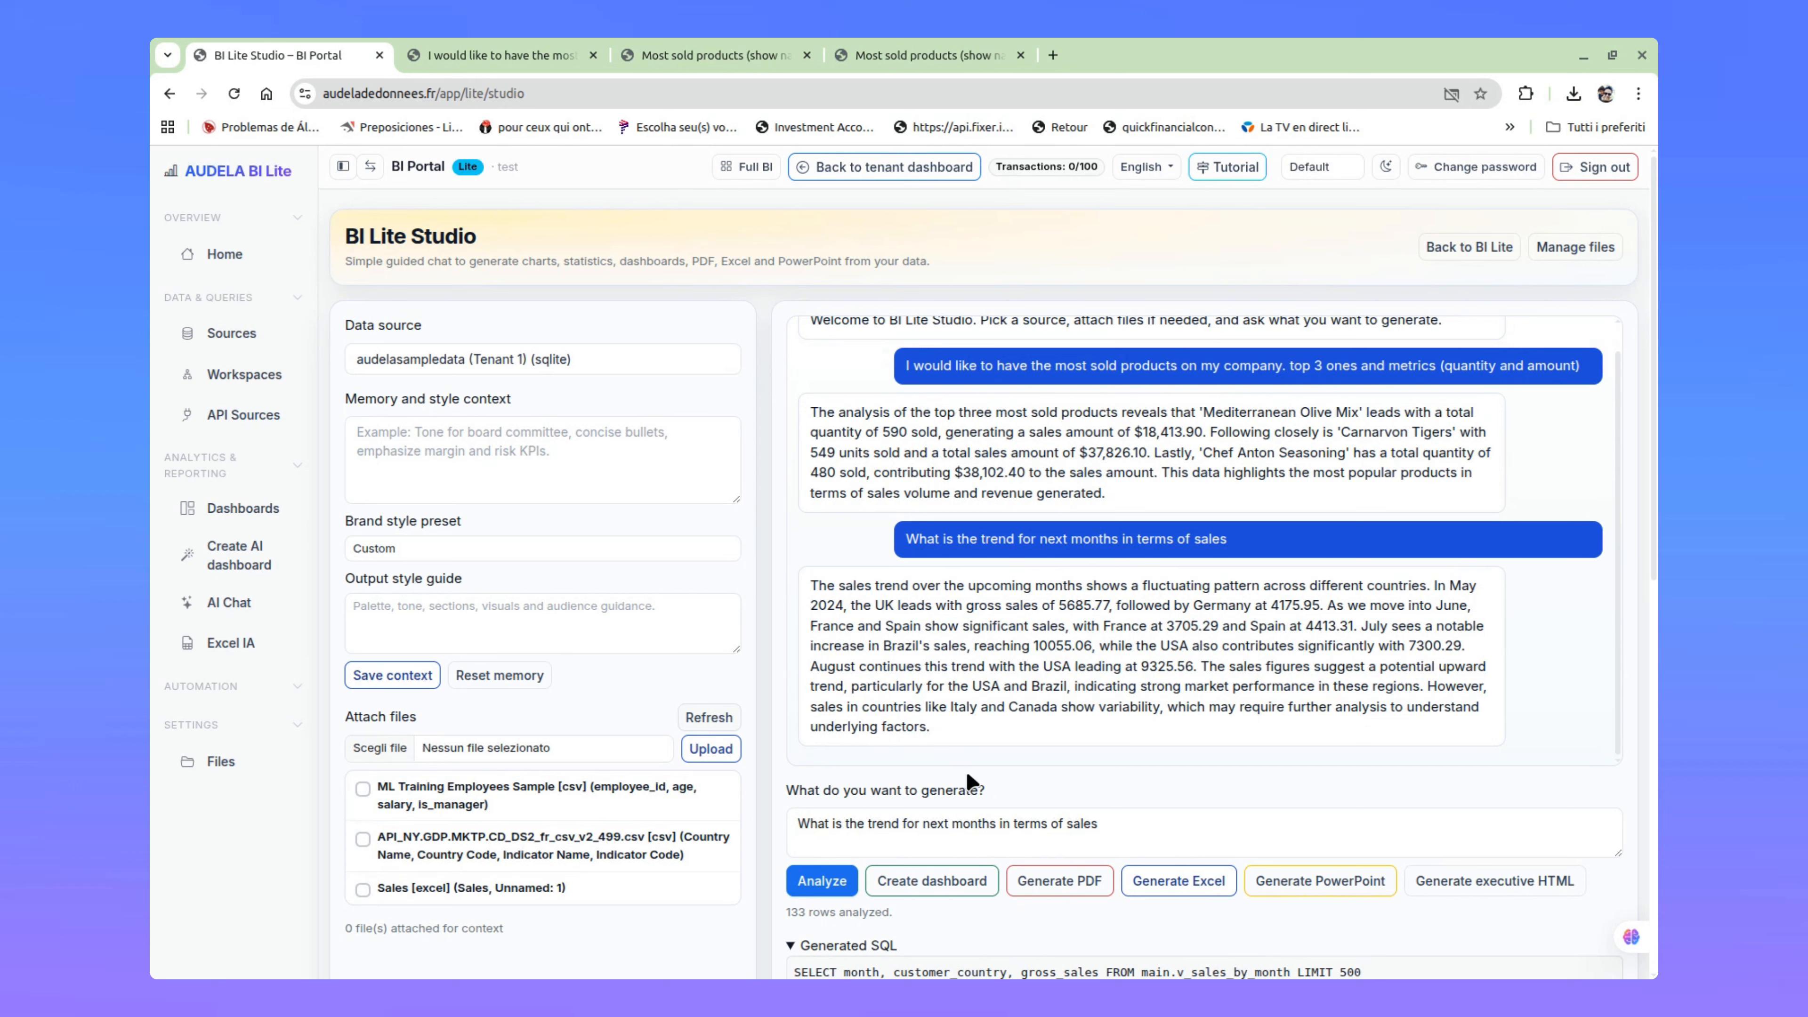
Step: Switch to the Full BI interface to look over its navigation and main dashboard, and return to BI Lite
left_click(758, 166)
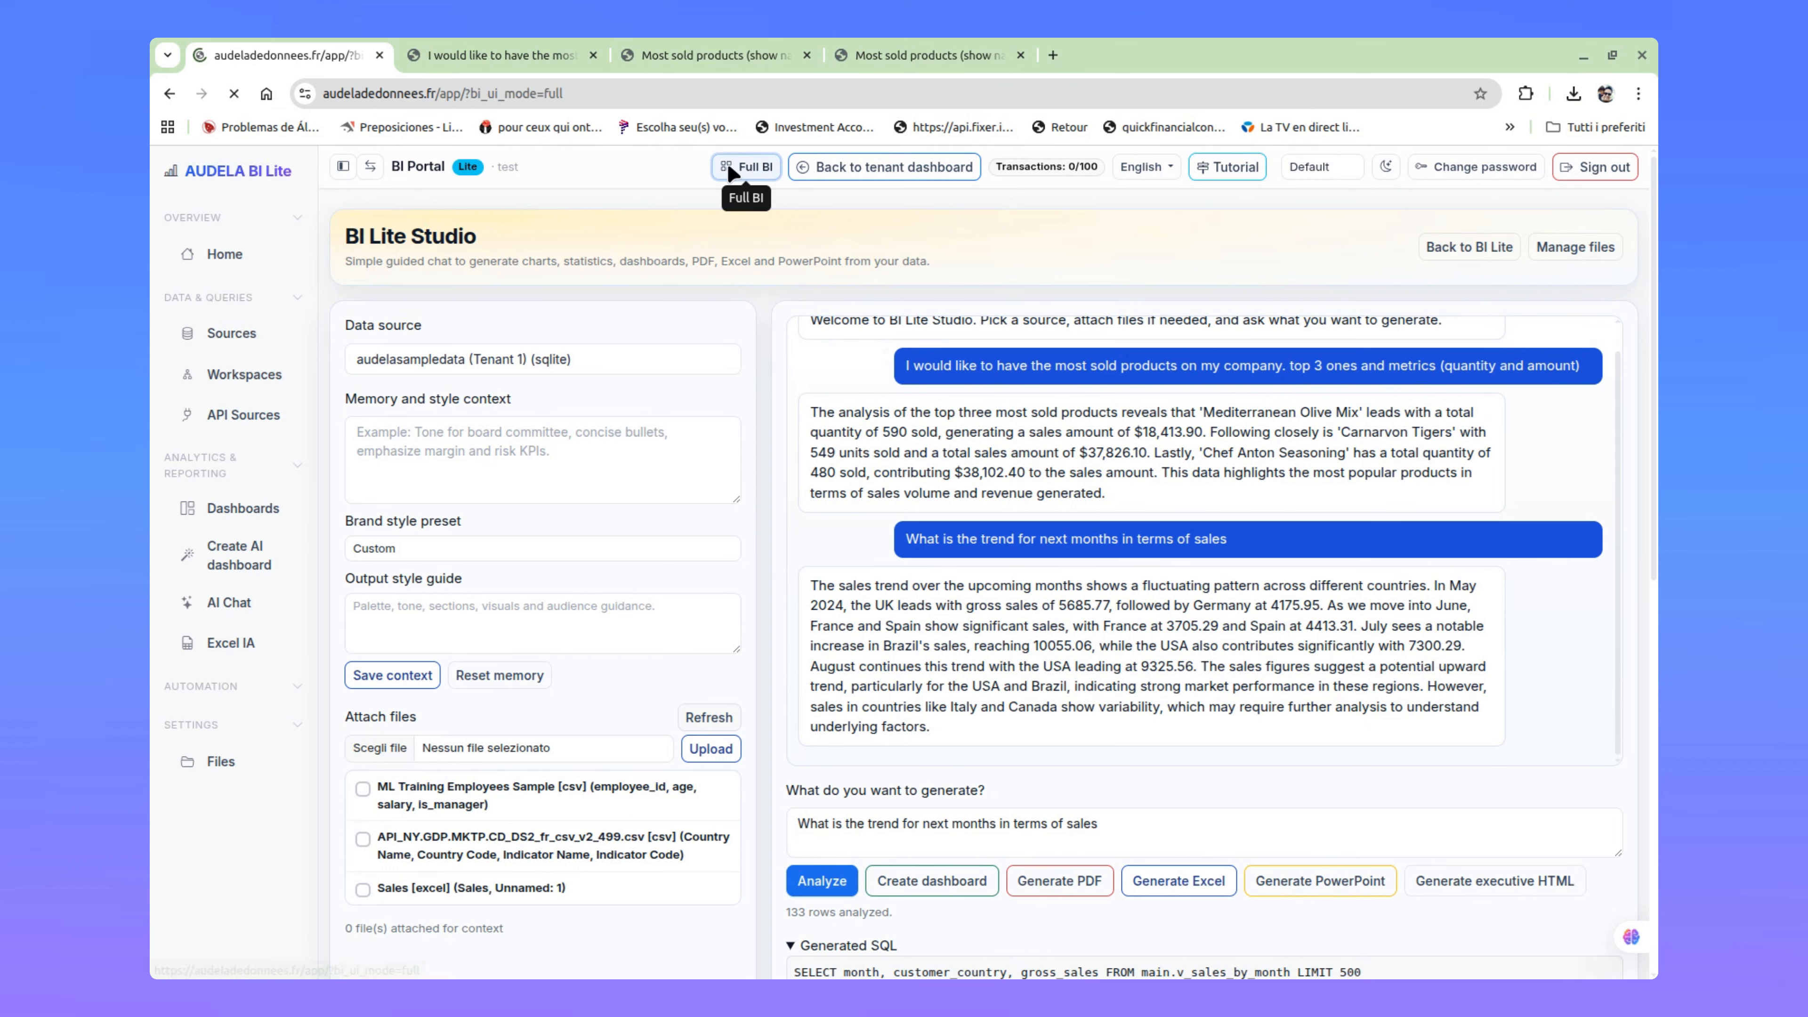
scroll(224, 695, "down", 10)
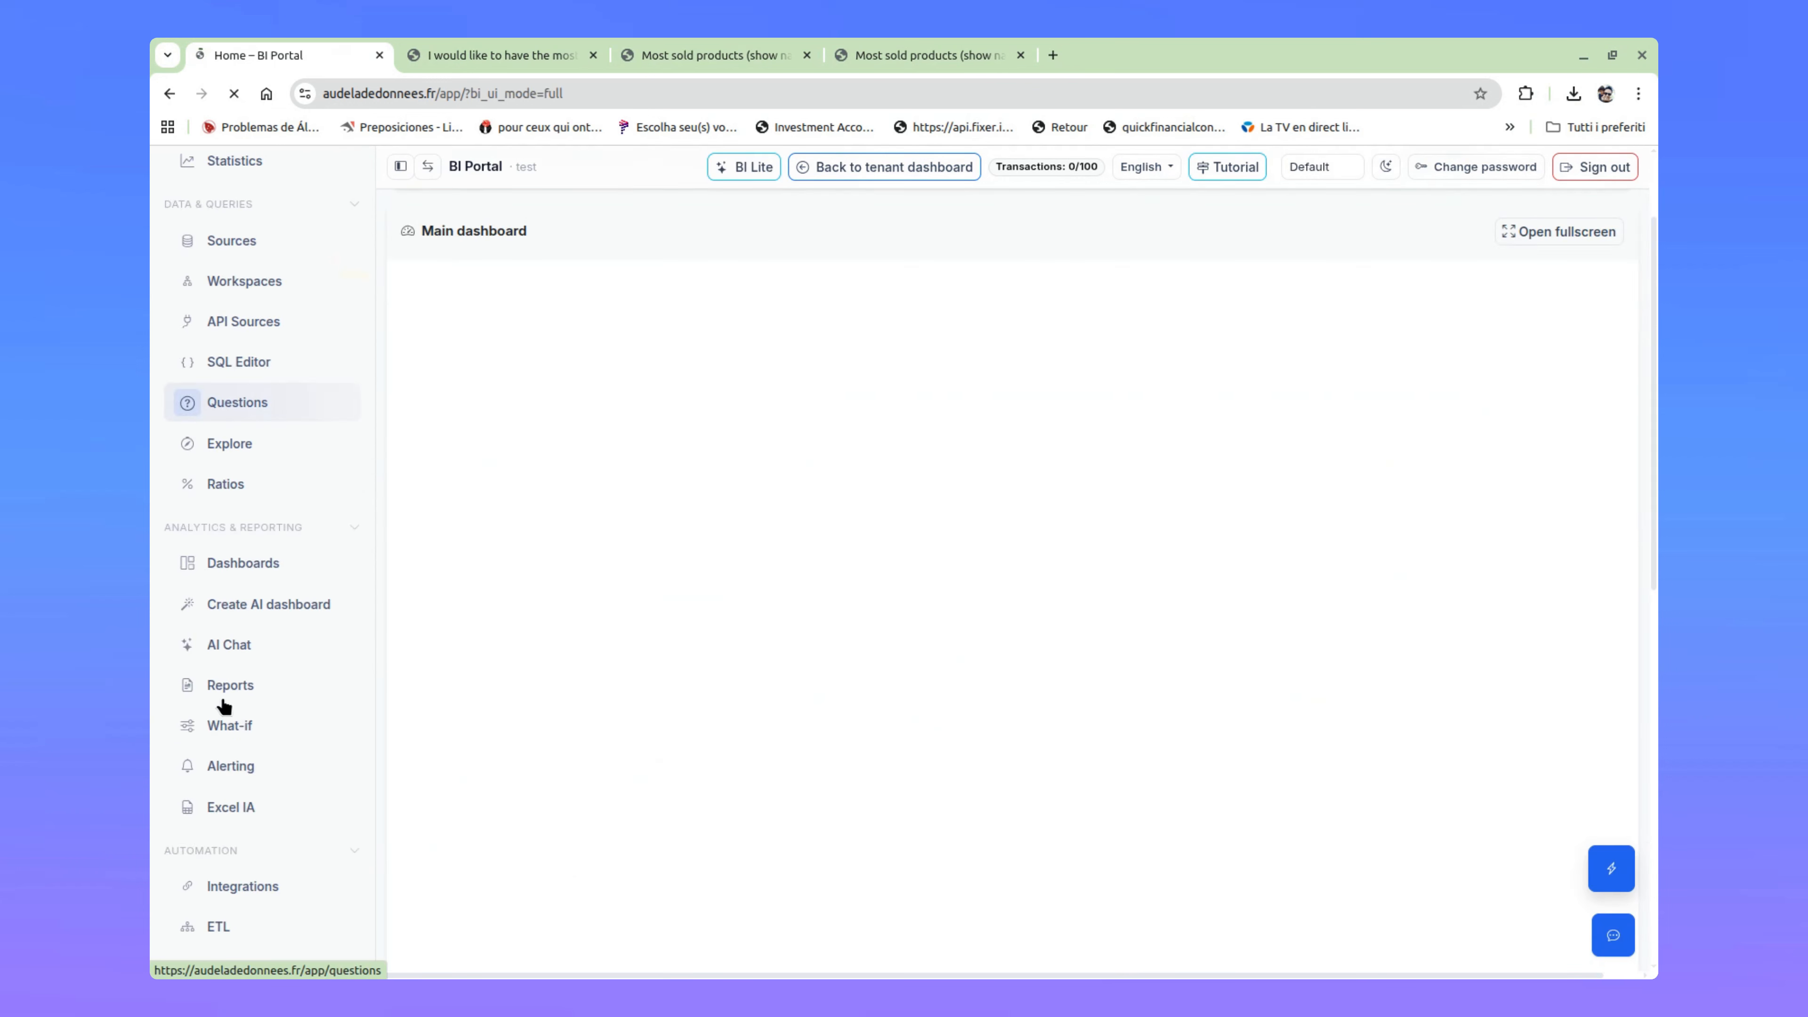
scroll(234, 712, "up", 7)
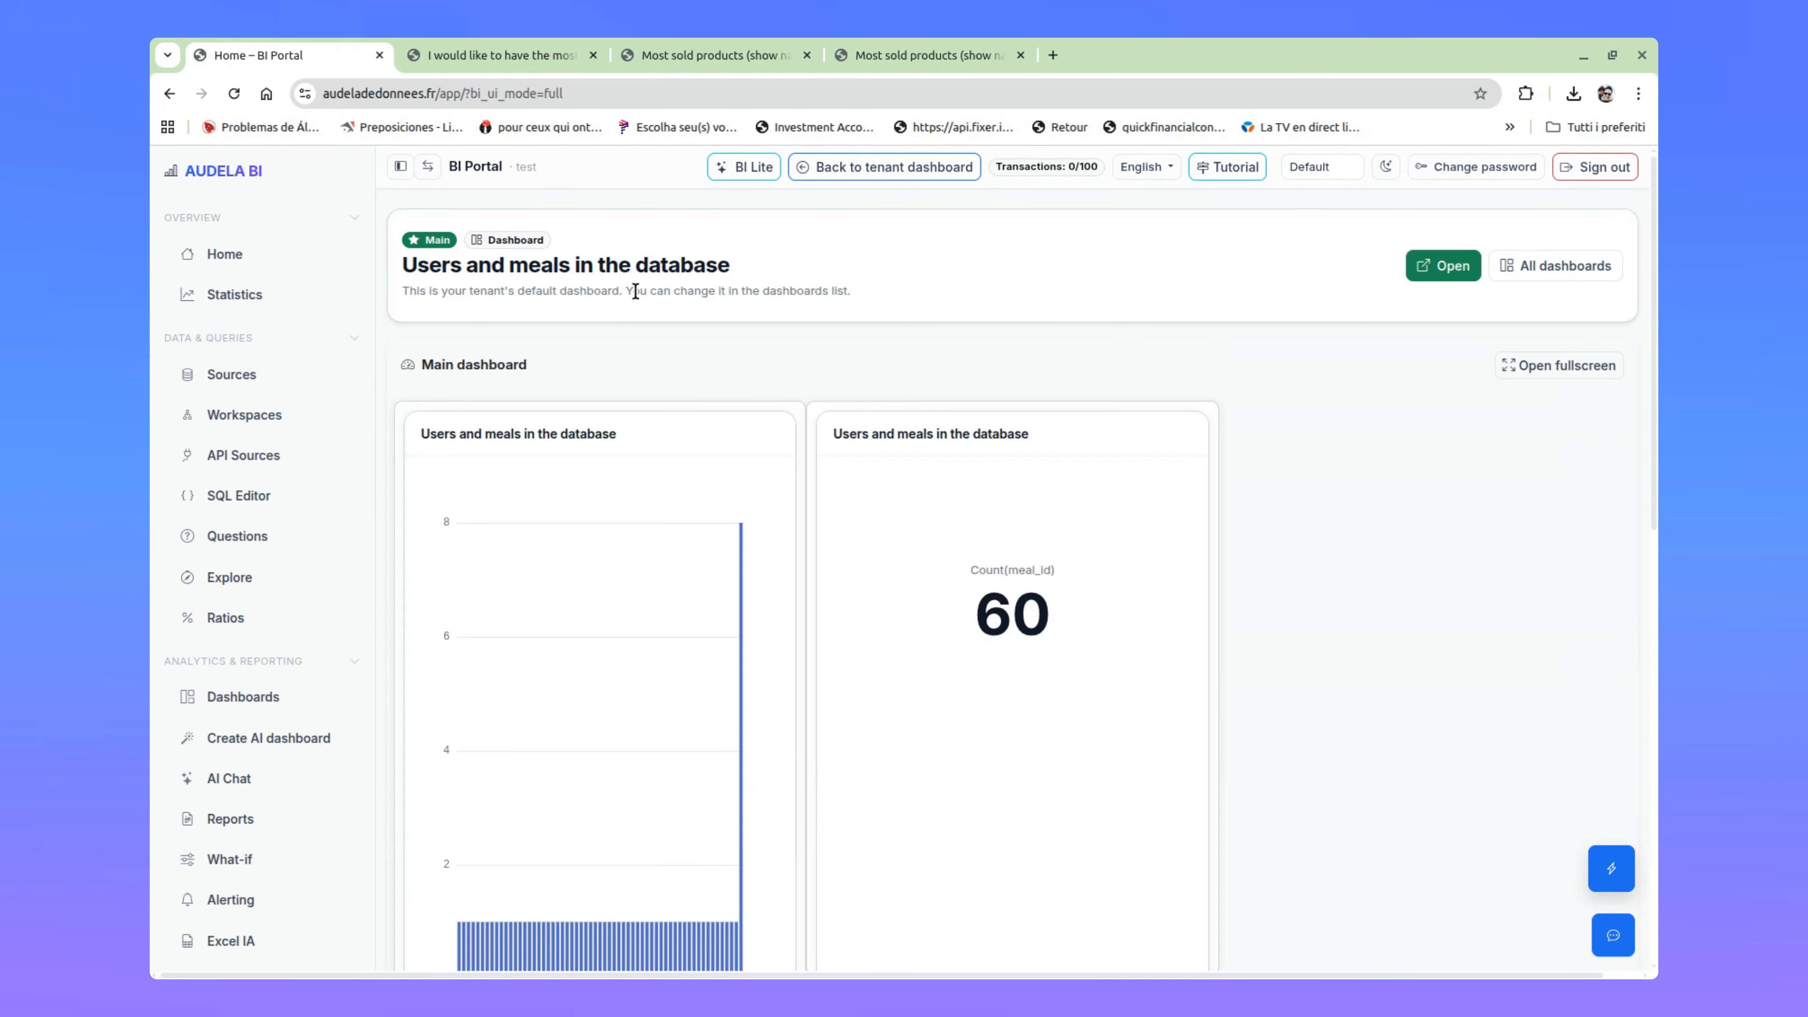
left_click(742, 166)
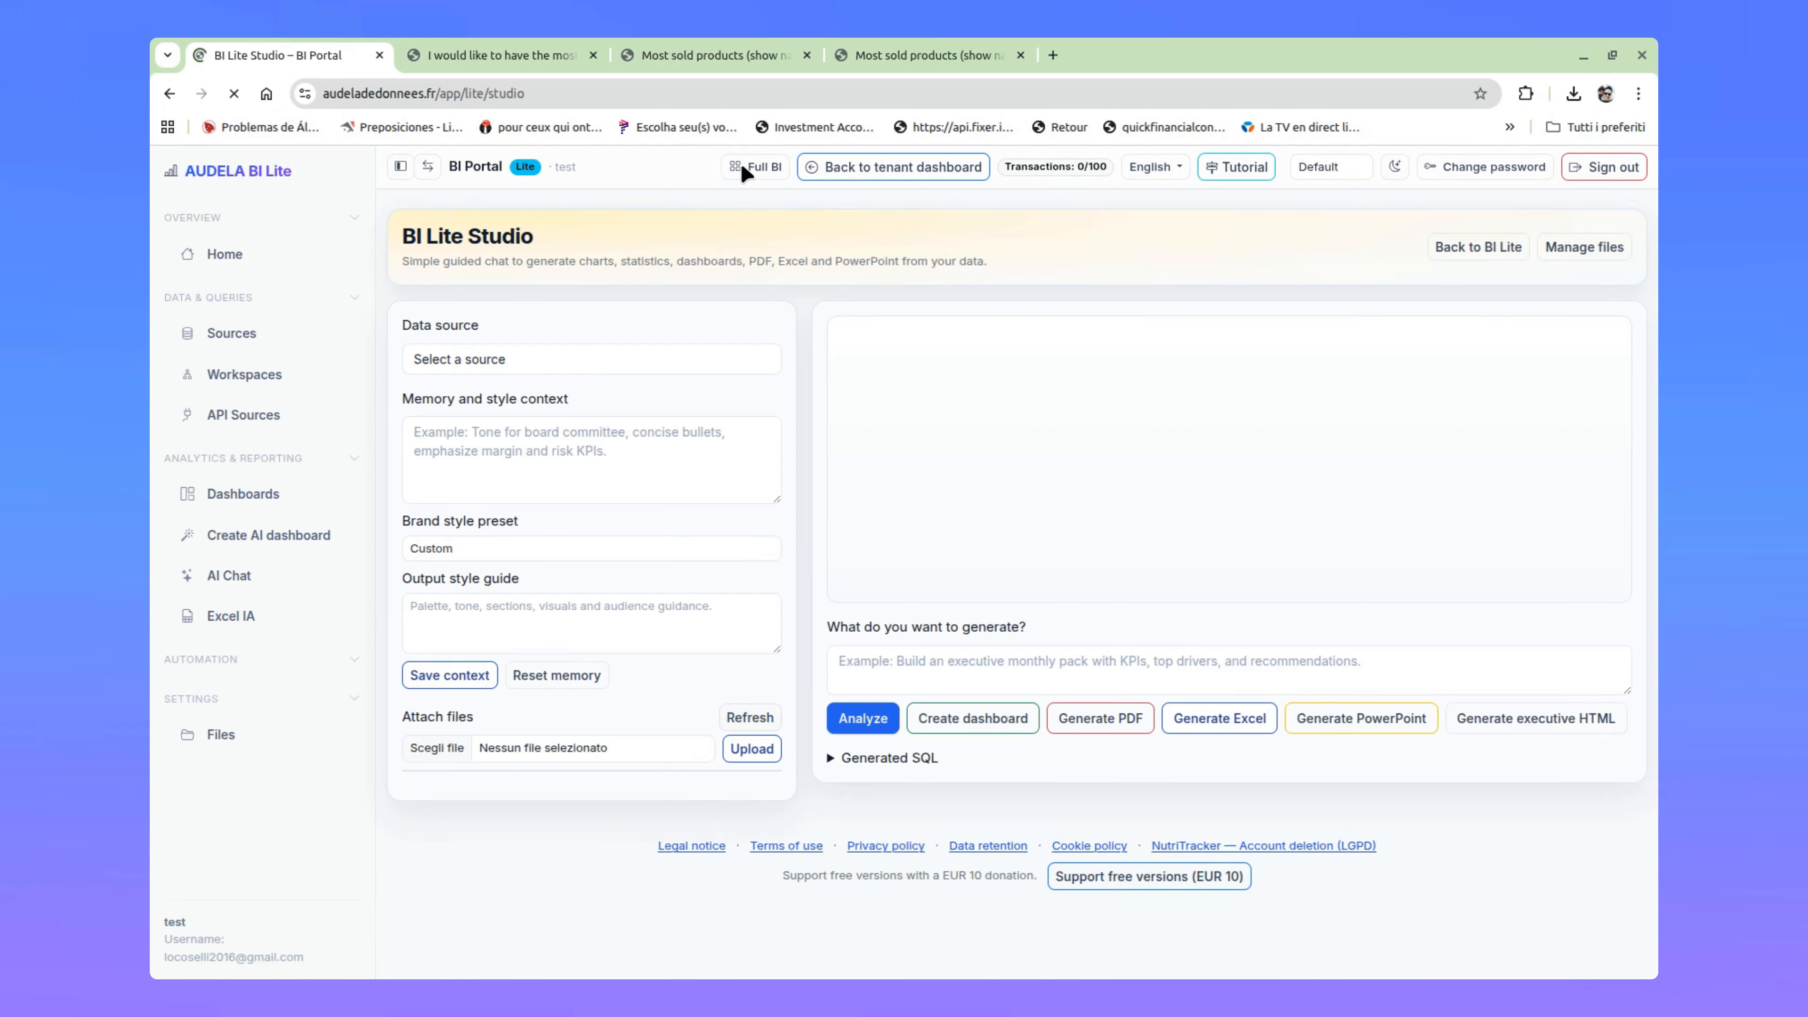